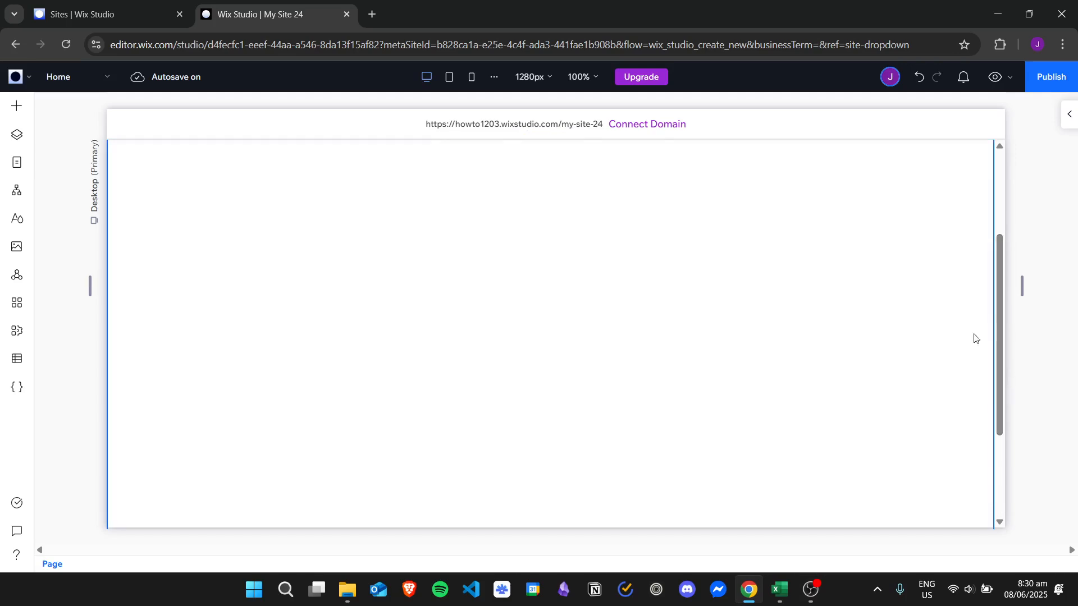
Add a blank section at the end of the page
drag(1001, 238, 1019, 439)
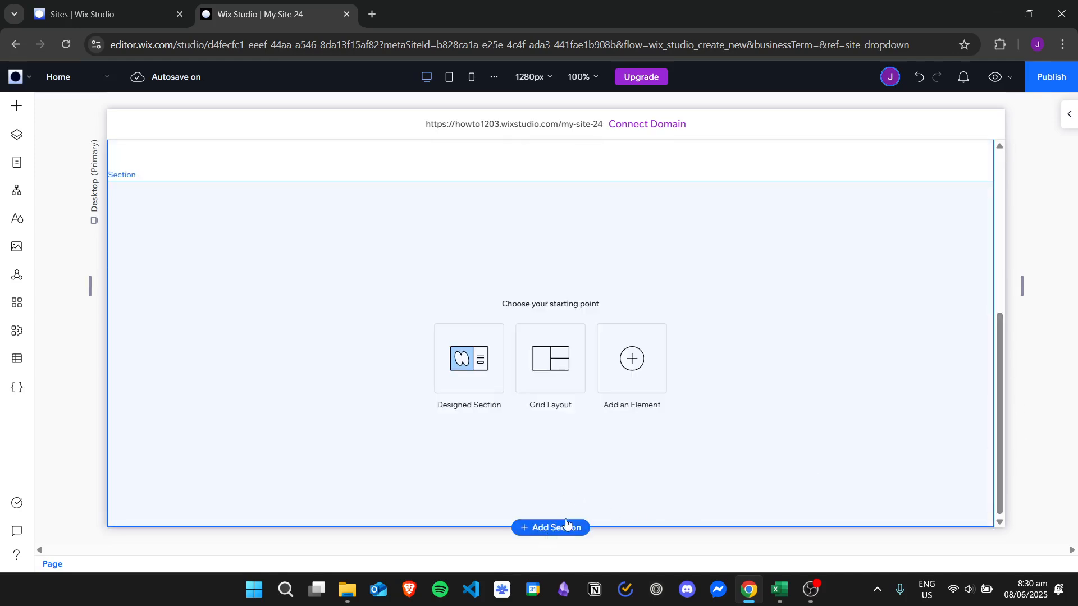
click(567, 526)
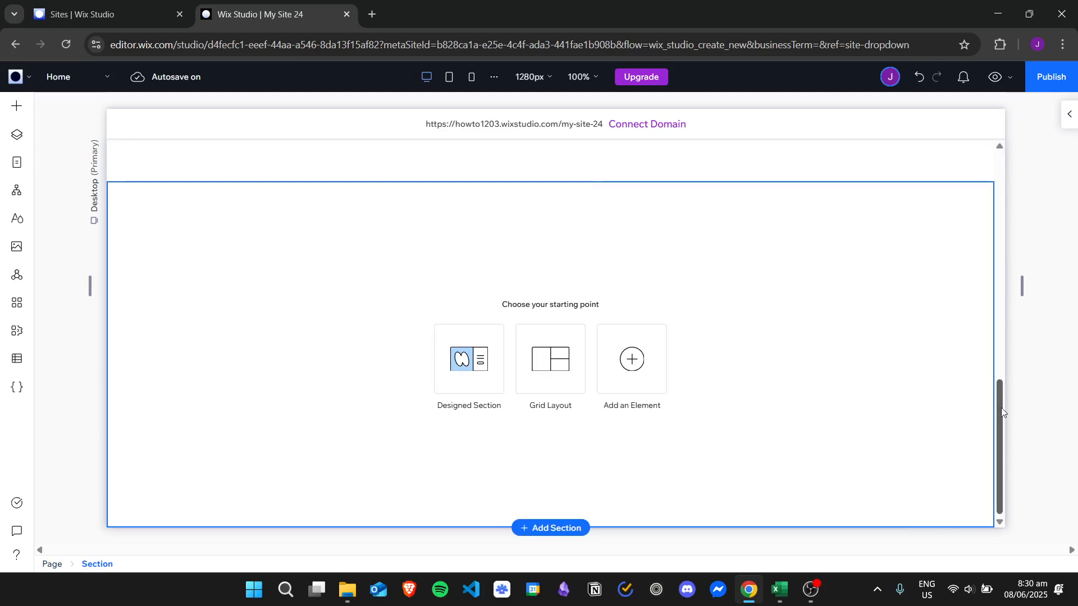
Add a container to the page's first section and stretch it to fill the whole section
drag(1001, 408, 1003, 144)
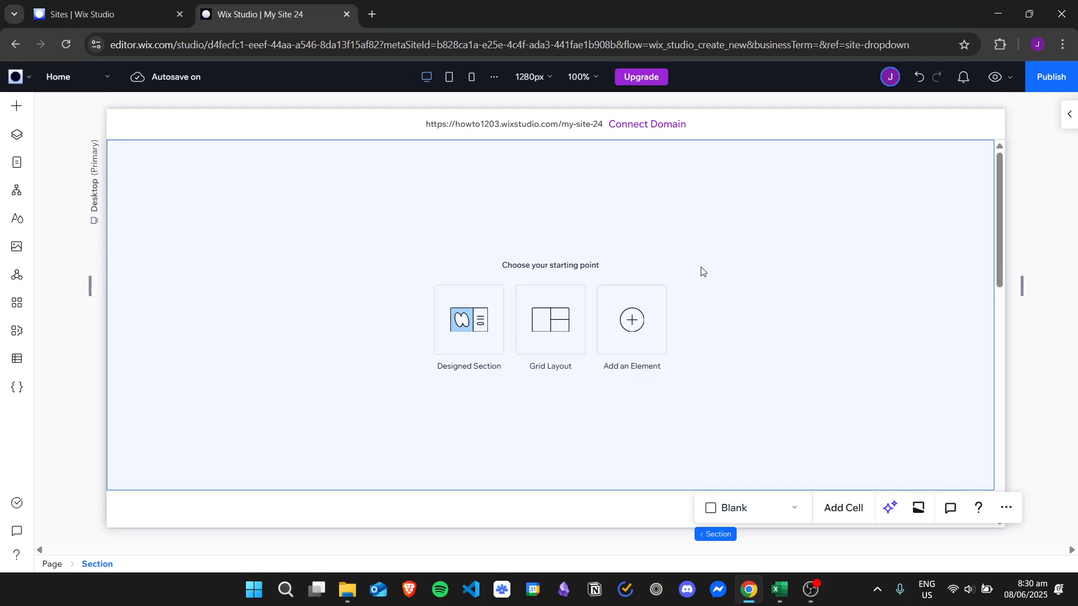
click(638, 331)
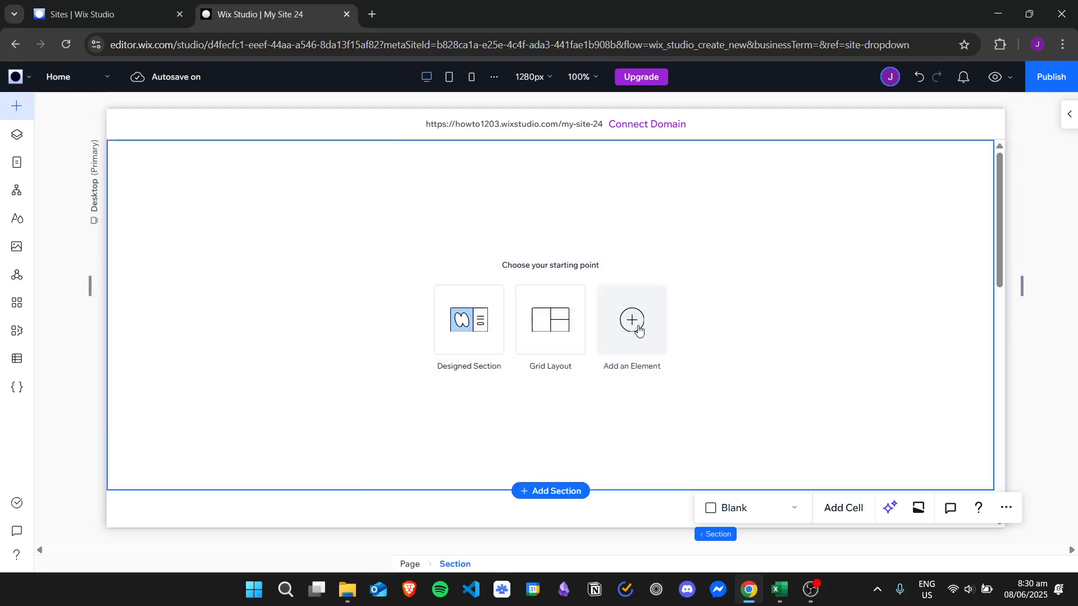
drag(311, 264, 599, 267)
click(696, 245)
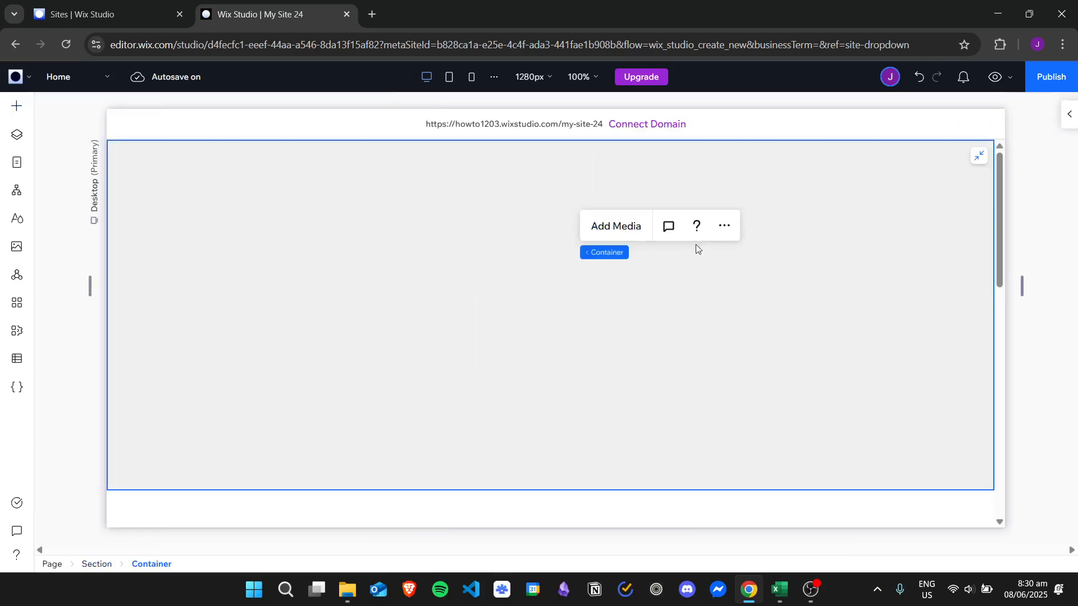
Set the container's position type to Sticky, sticking to Bottom and top
click(1069, 115)
drag(1073, 163, 1075, 389)
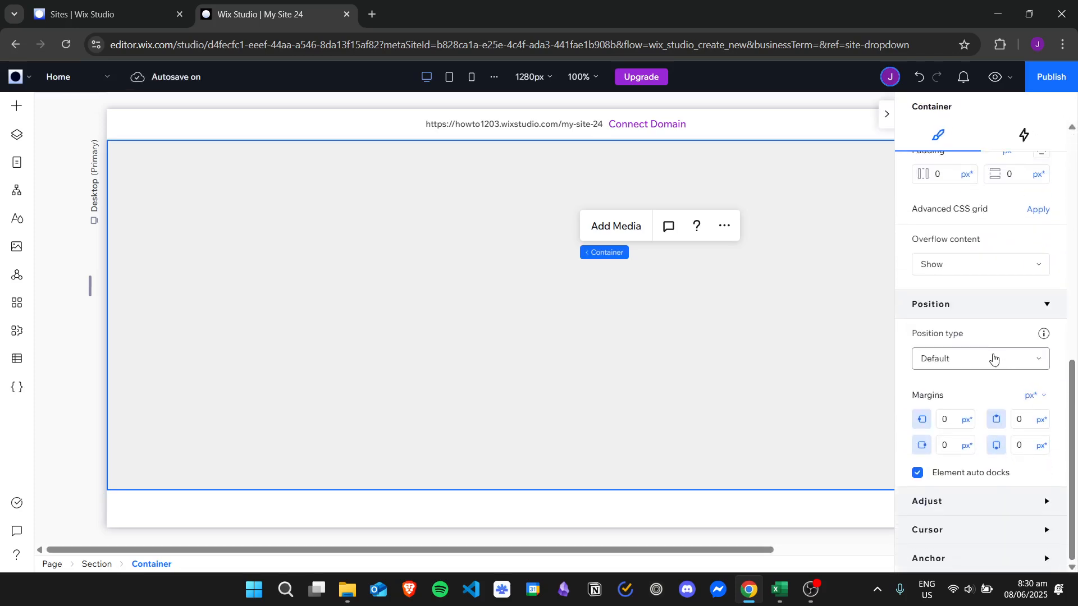
click(993, 360)
click(965, 386)
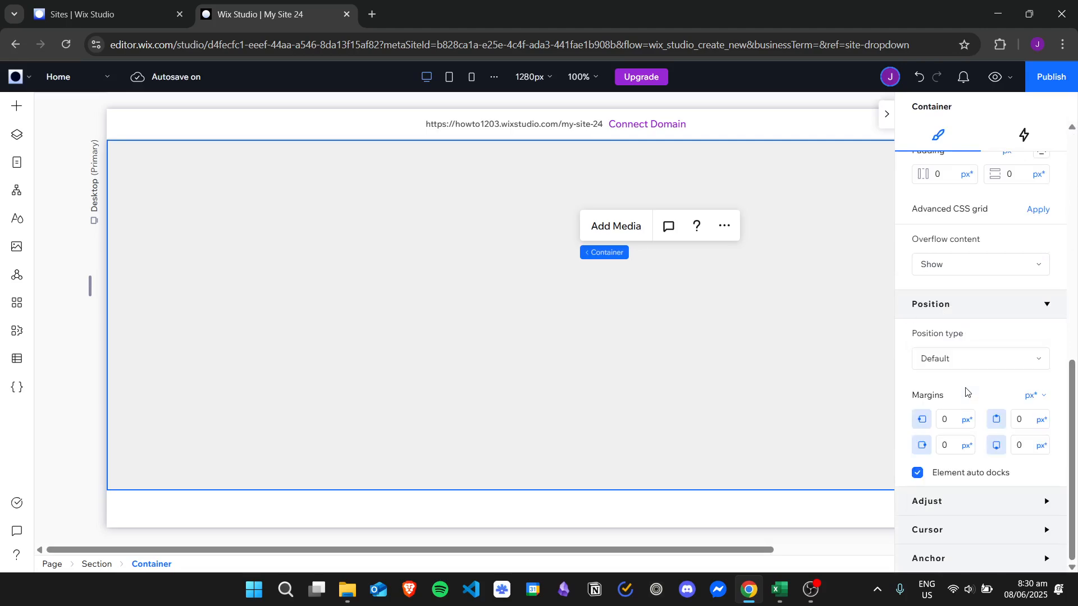
click(983, 412)
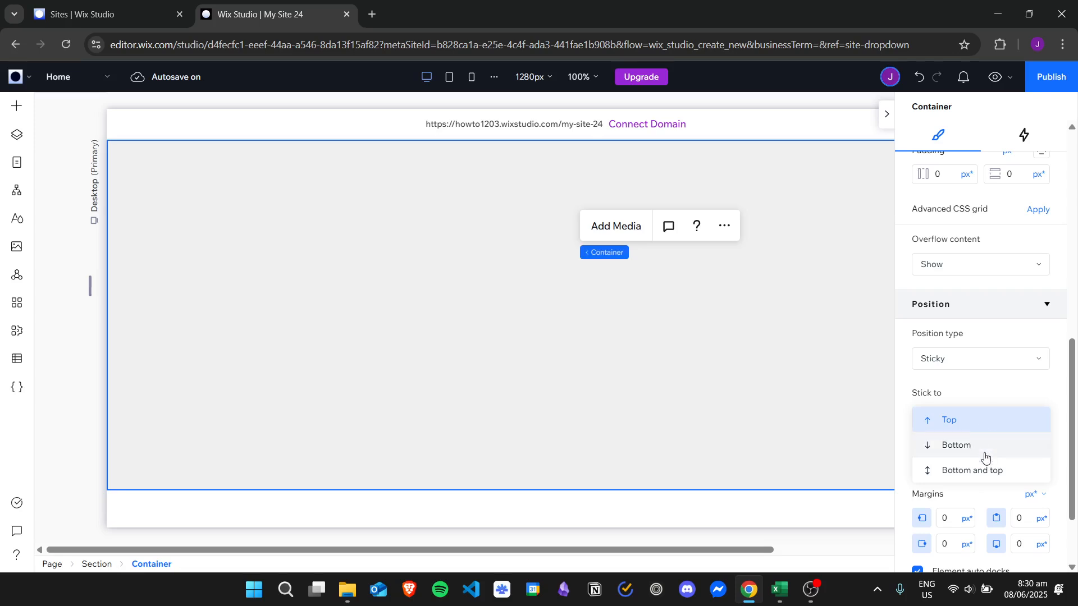
click(985, 475)
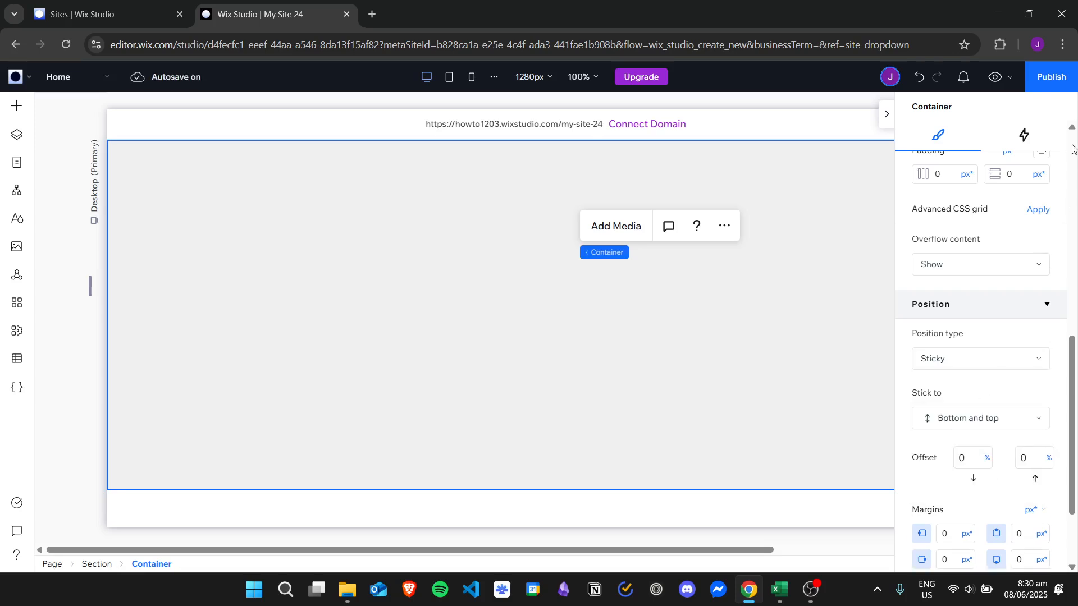
click(888, 116)
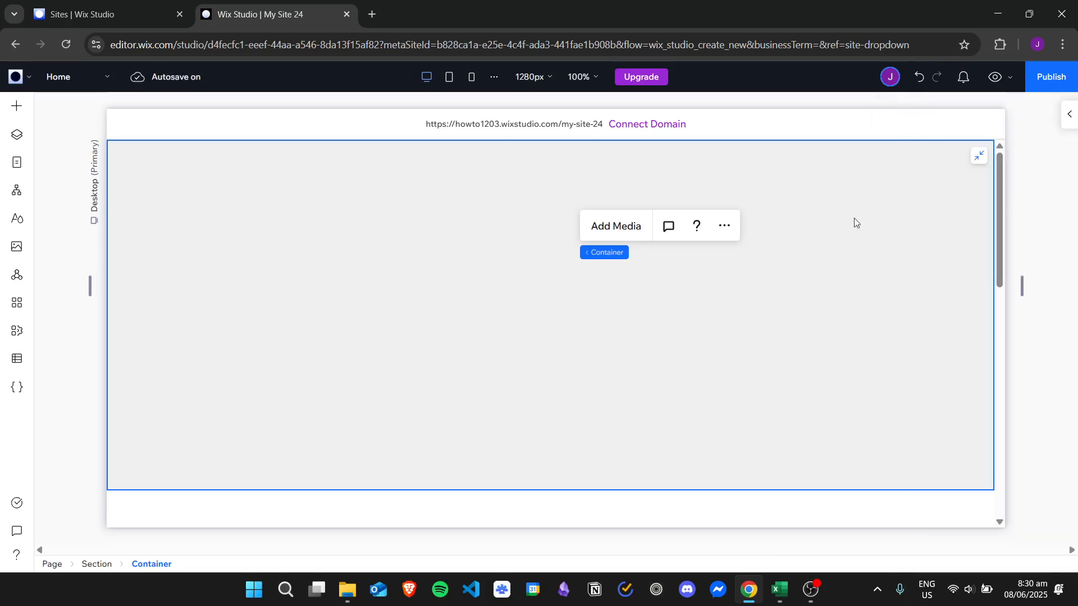
Fill the container with the pink, white and blue gradient video from Wix media, searching for "gradient" and filtering by Videos
click(630, 227)
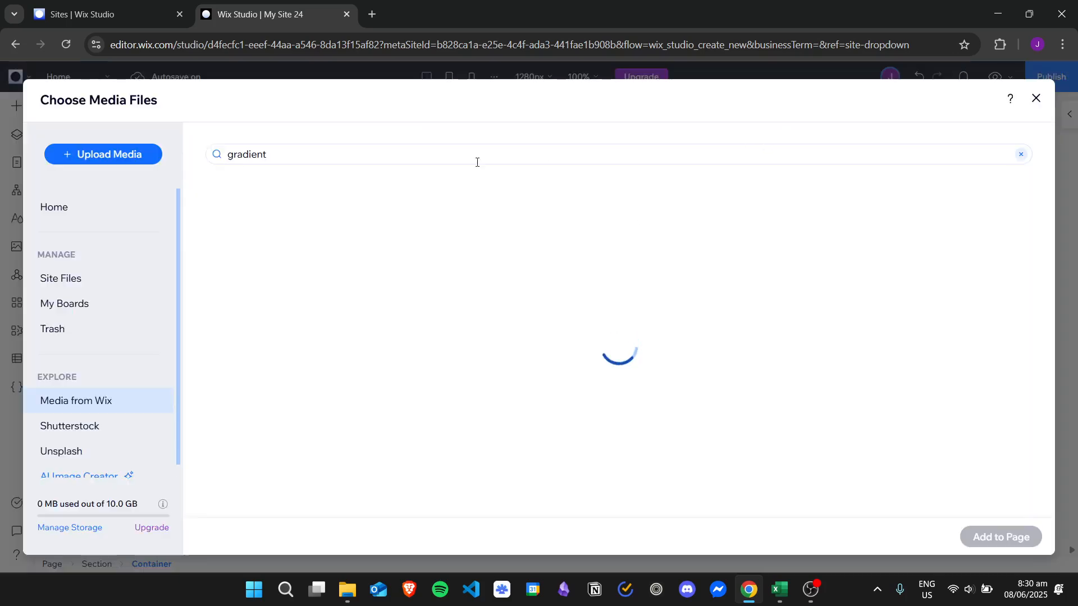
click(360, 155)
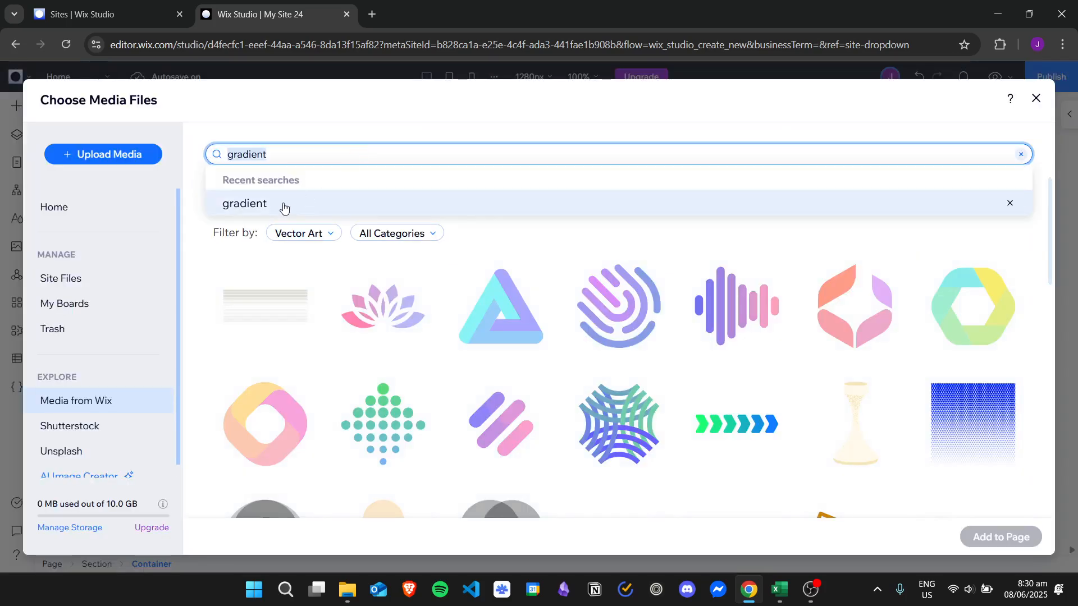
click(323, 203)
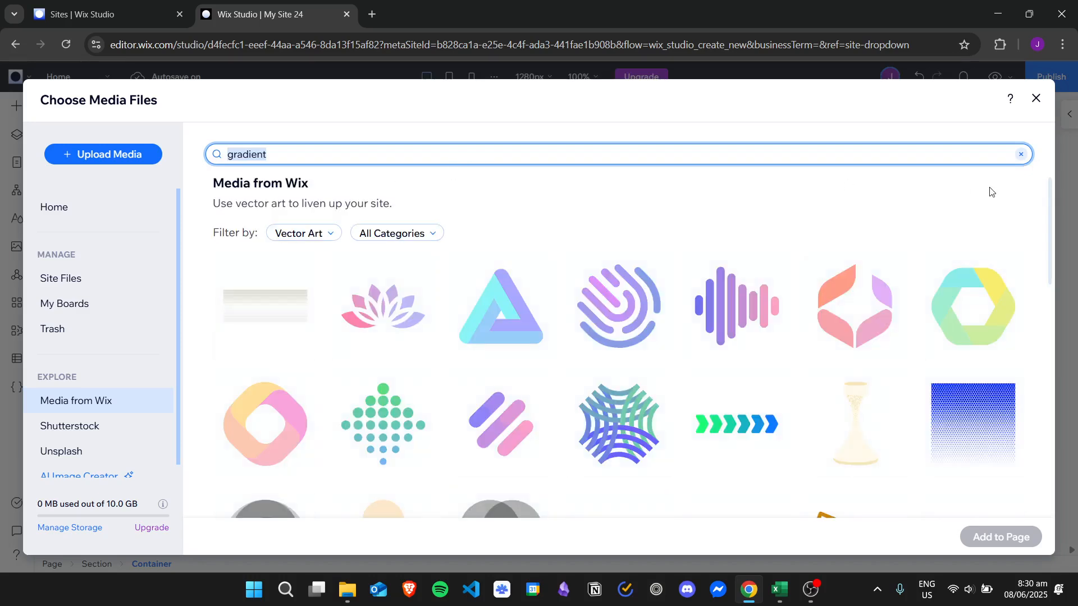
click(315, 234)
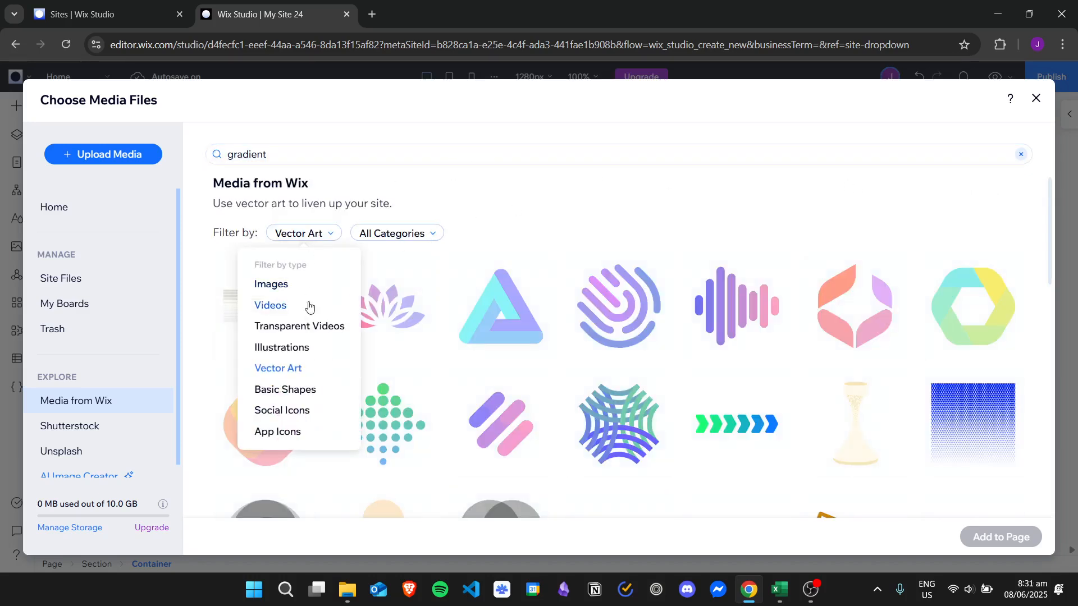
click(309, 306)
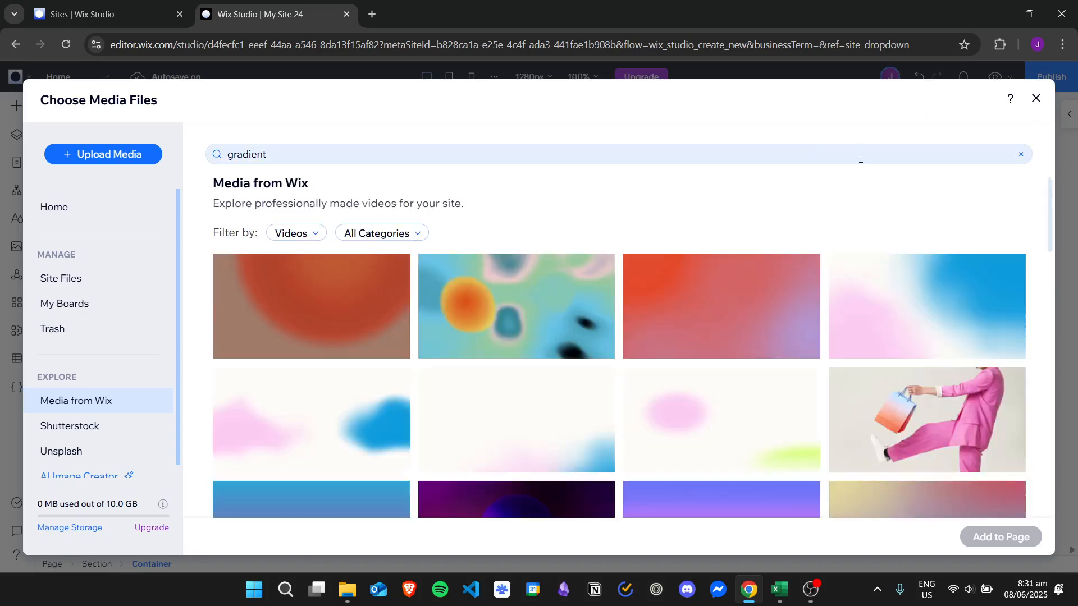
click(940, 305)
double_click(945, 308)
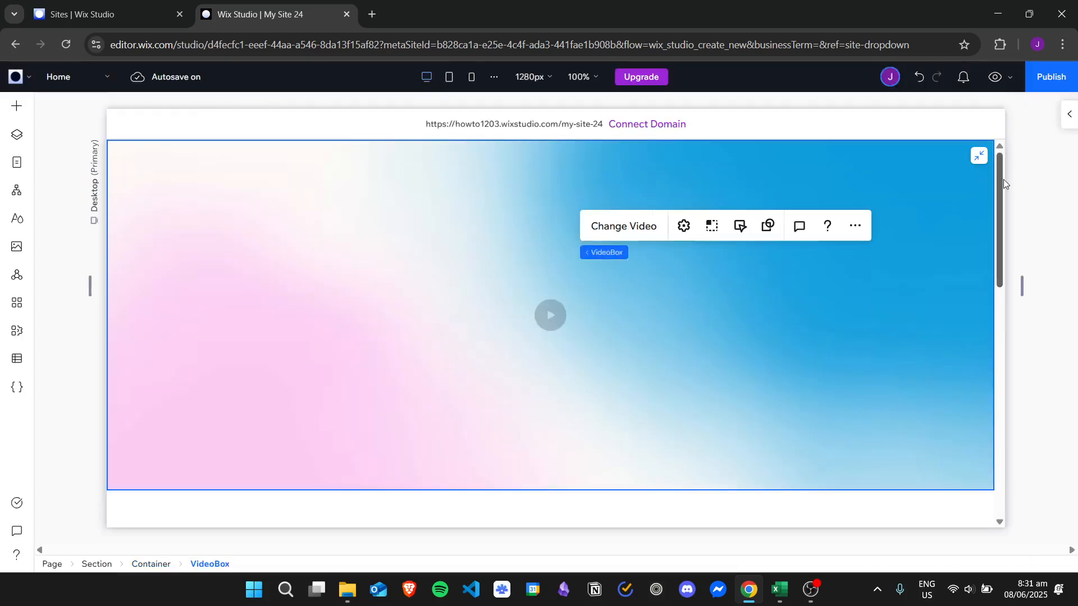
Select the Container layer behind the gradient video in the first section and copy it
mouse_move(1002, 179)
mouse_down()
mouse_move(1002, 237)
mouse_move(1003, 164)
mouse_move(1023, 330)
mouse_move(1024, 176)
mouse_up()
click(696, 406)
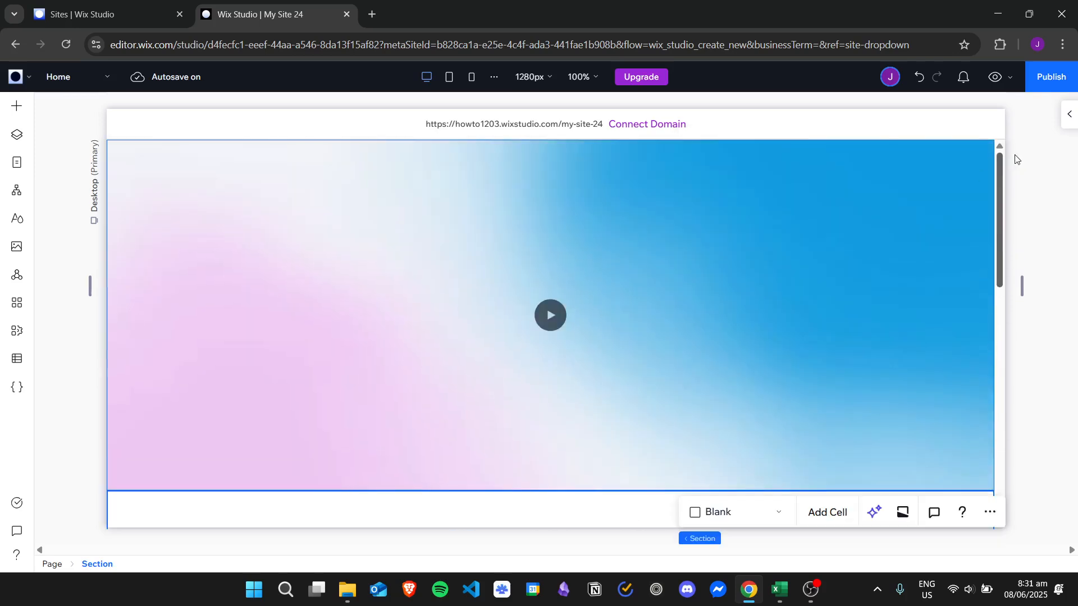
click(675, 231)
right_click(681, 276)
mouse_move(794, 135)
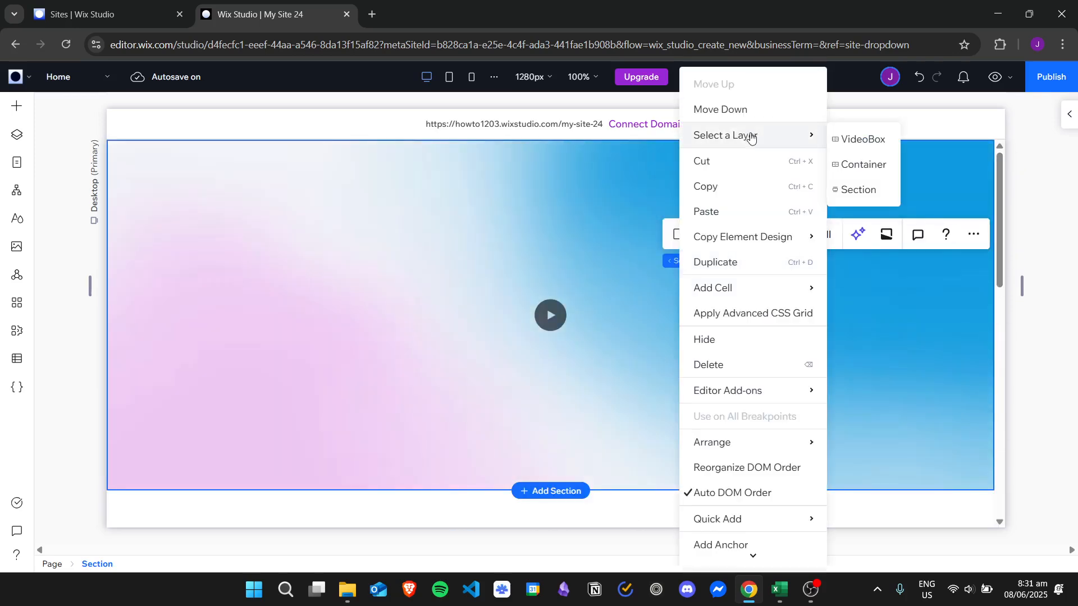
click(852, 163)
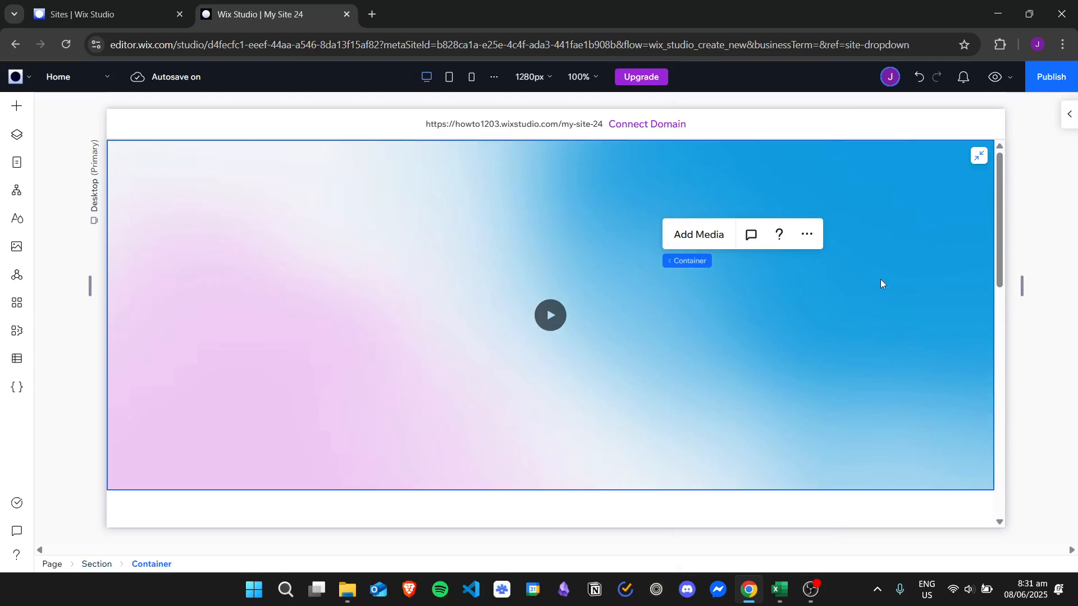
right_click(630, 240)
click(679, 162)
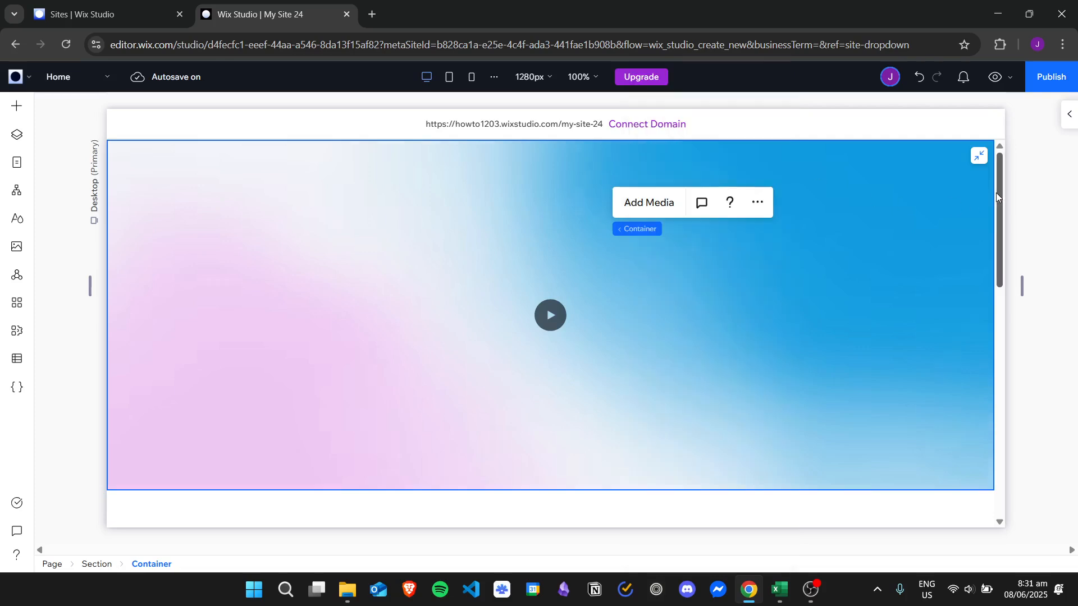
Paste the copied container into the page's last section and stretch it to fill that section
drag(1001, 197, 1010, 435)
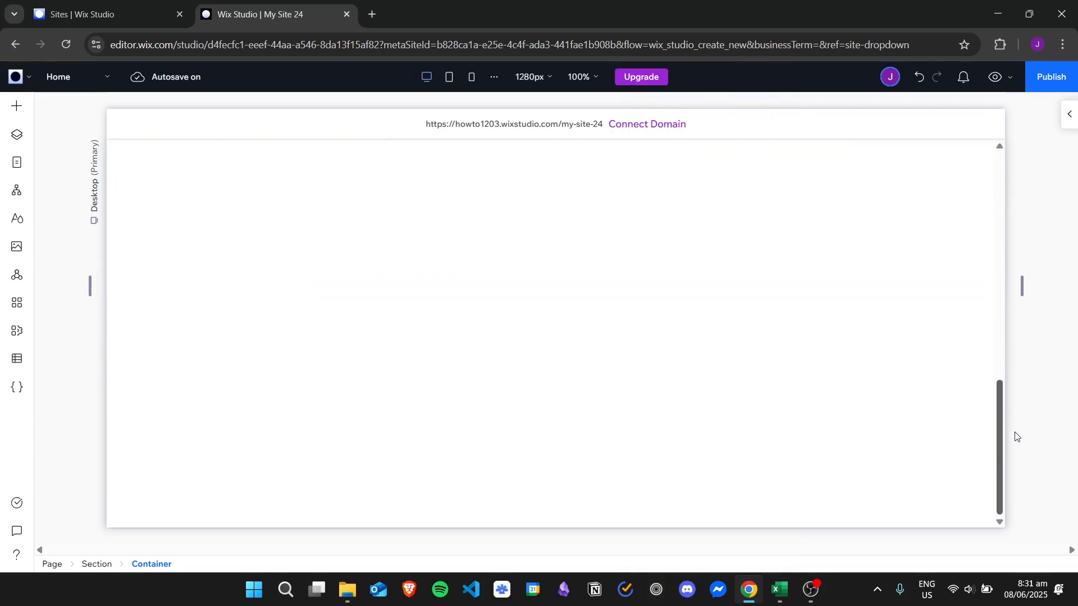
right_click(305, 296)
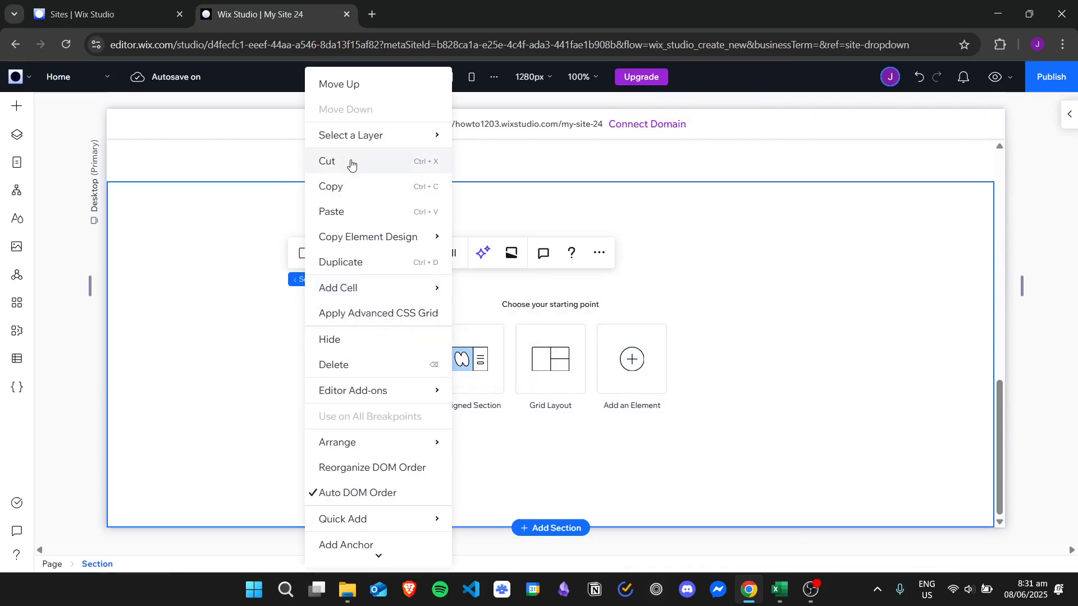
click(364, 217)
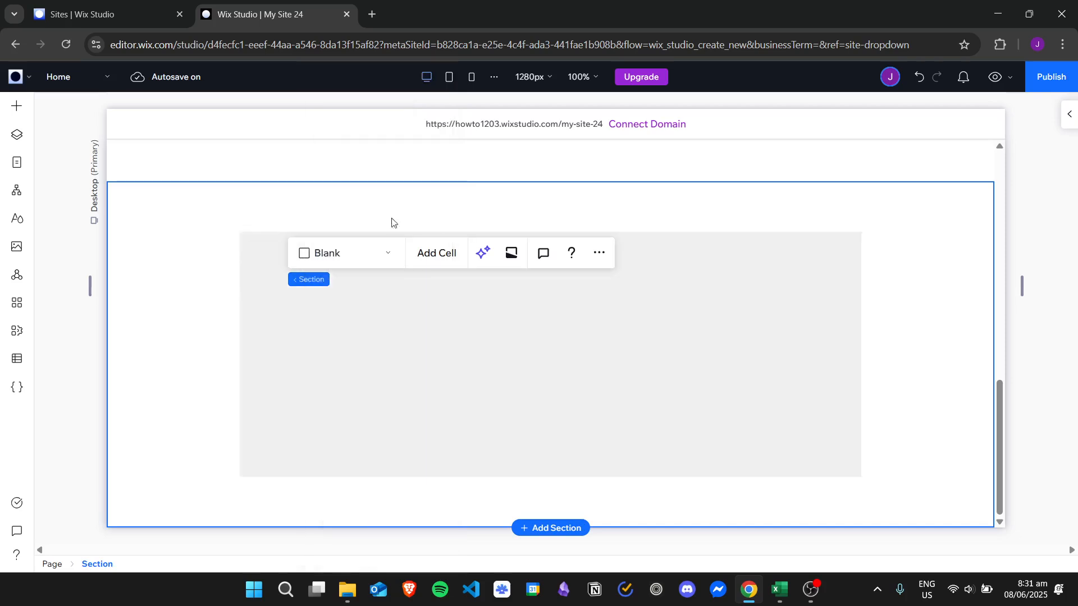
click(851, 250)
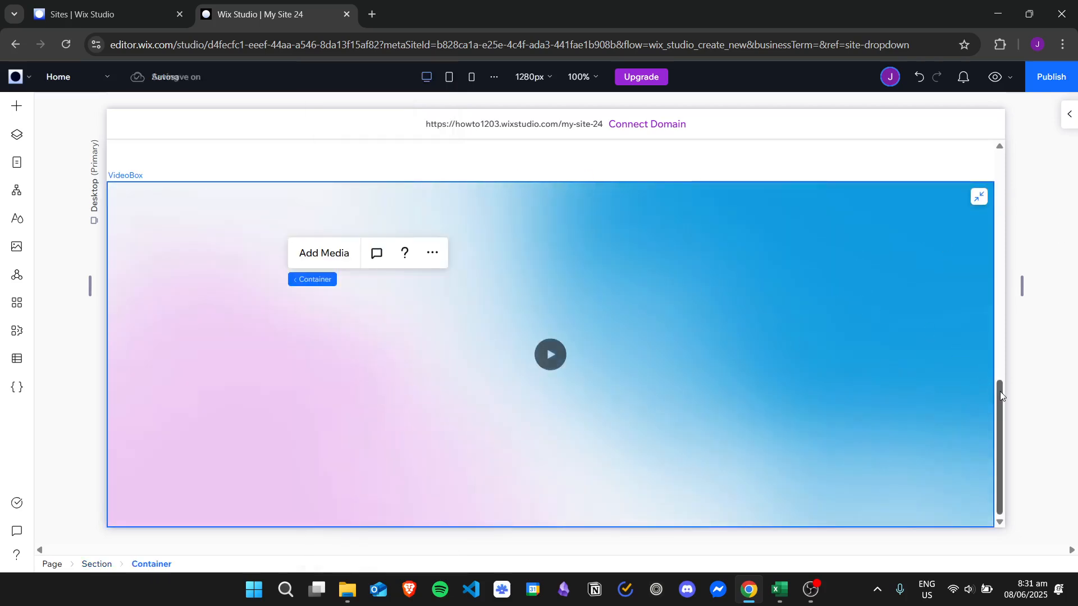
Find the "text mask" elements and place the EXPLORE text mask onto the gradient video in the first section
drag(999, 392, 1020, 134)
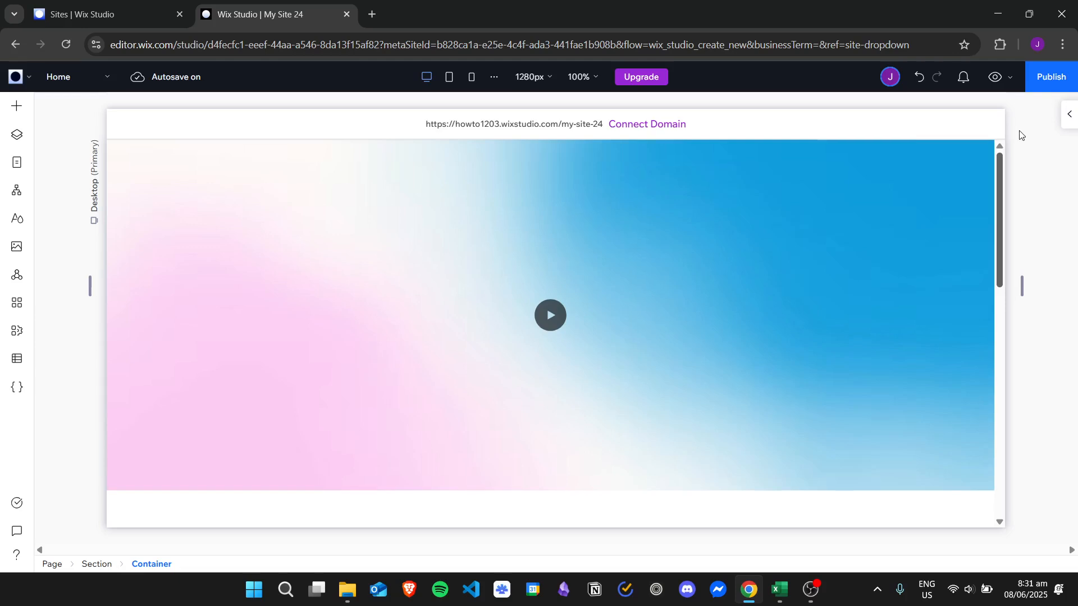
click(750, 248)
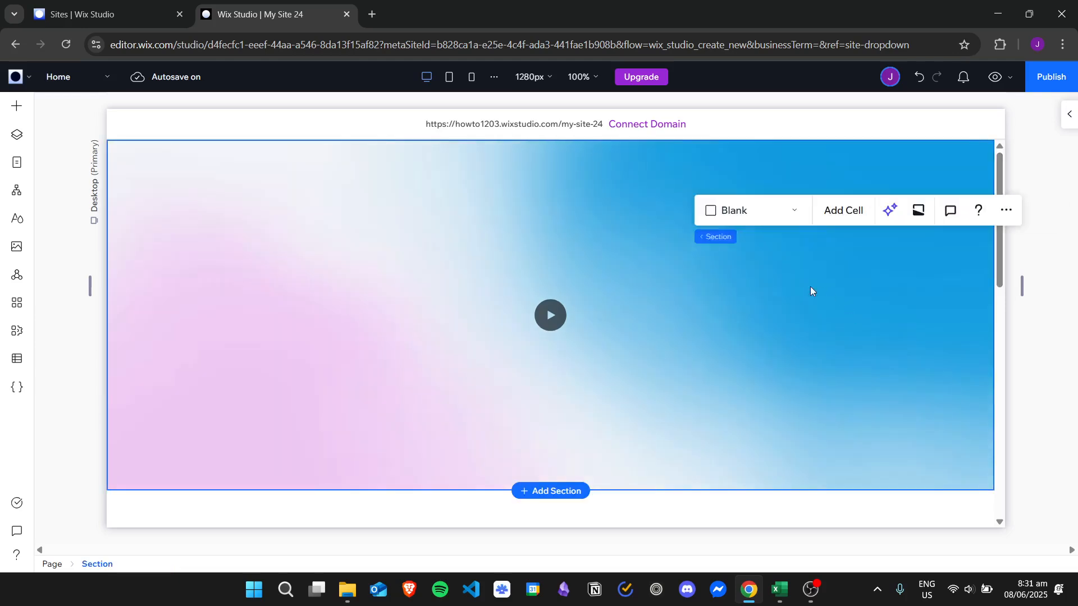
click(17, 106)
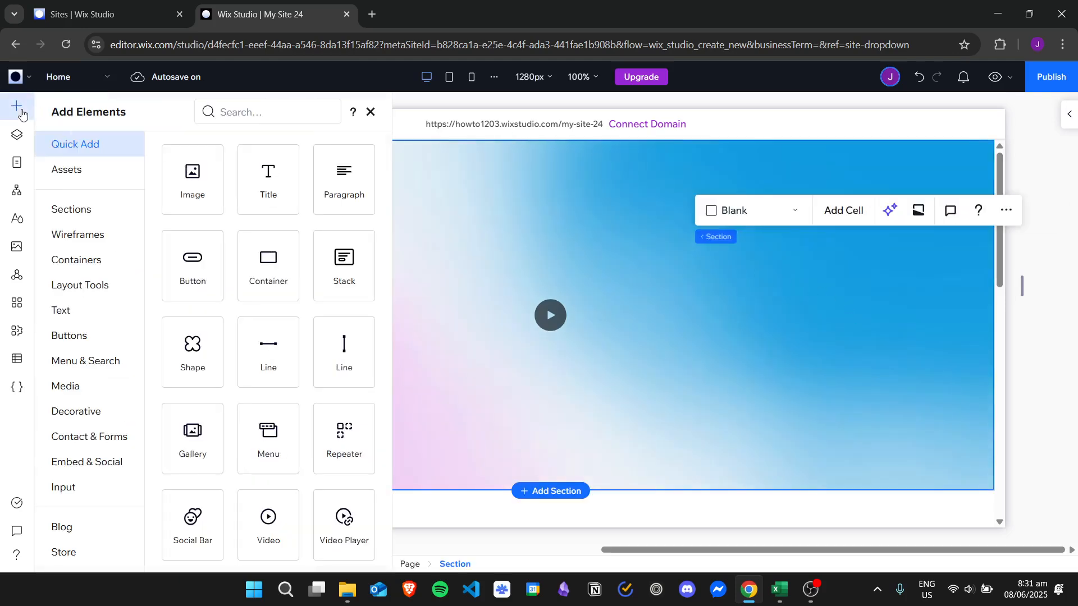
click(258, 114)
text(text)
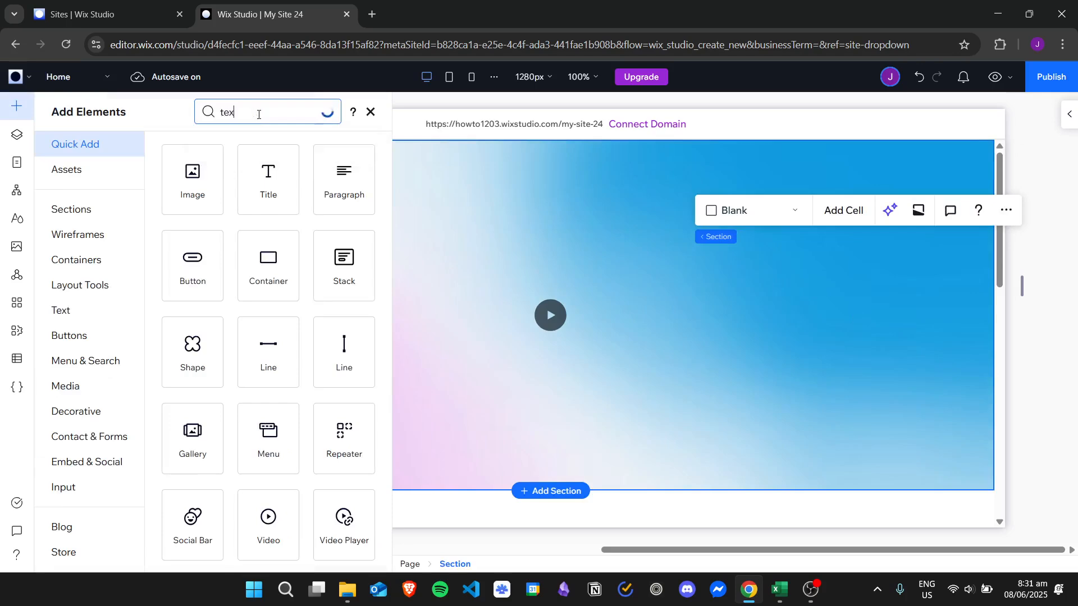
text( mask)
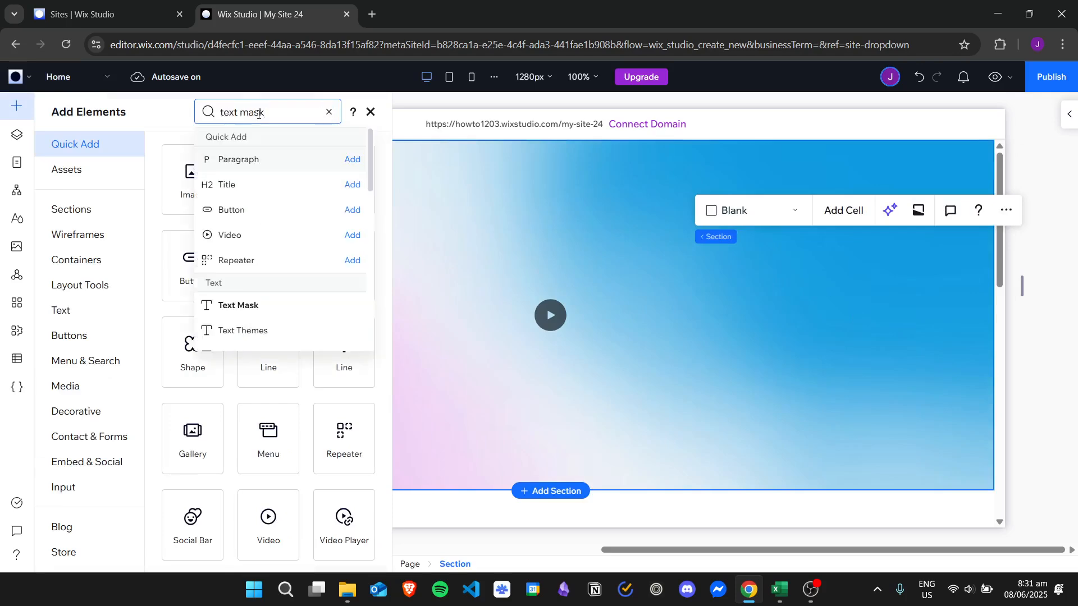
click(271, 309)
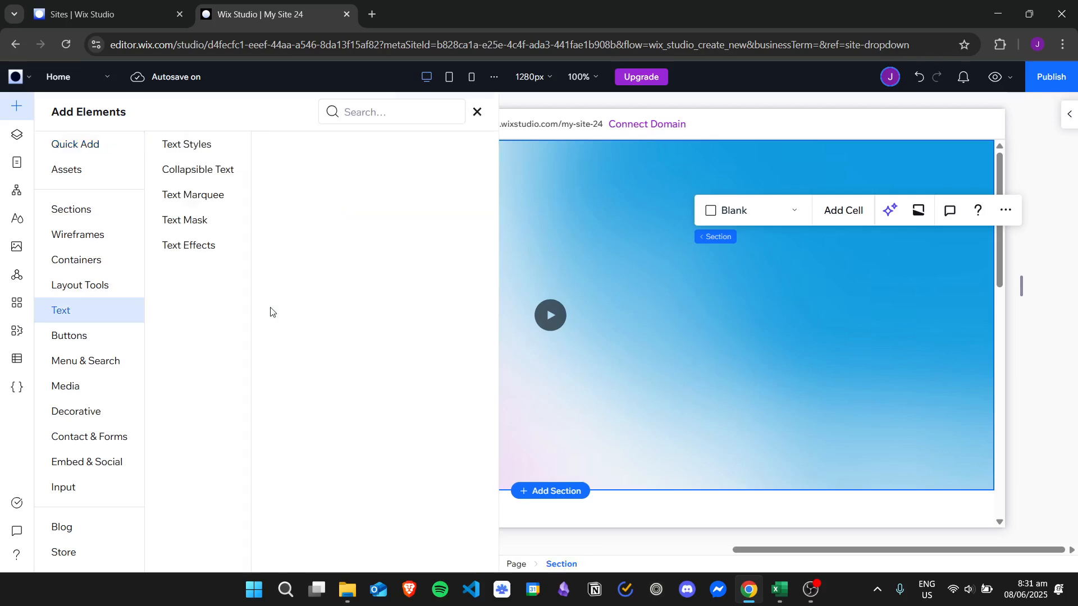
click(199, 222)
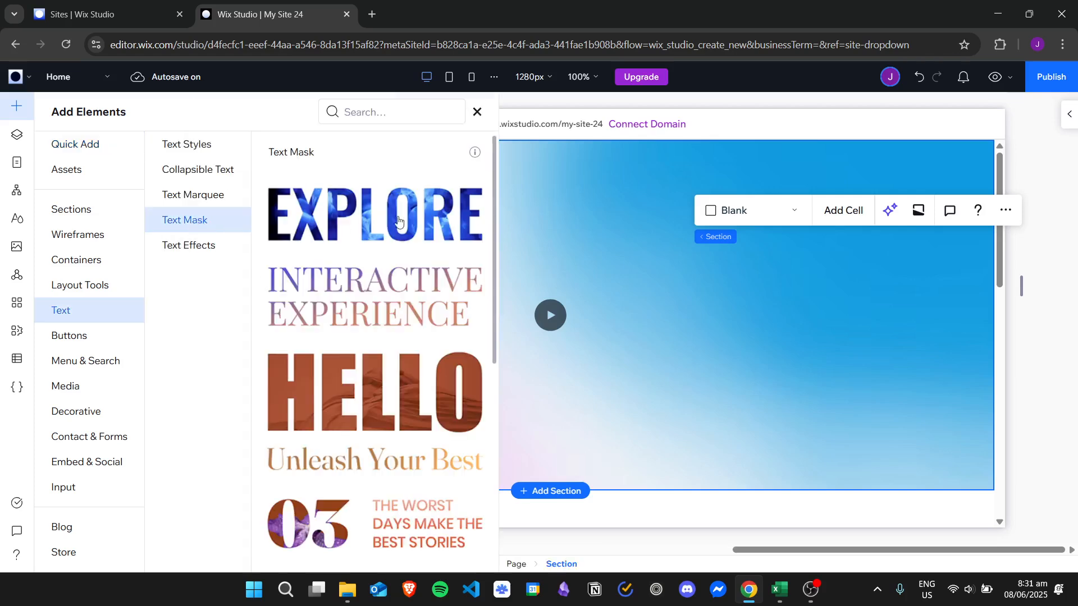
drag(379, 219, 748, 223)
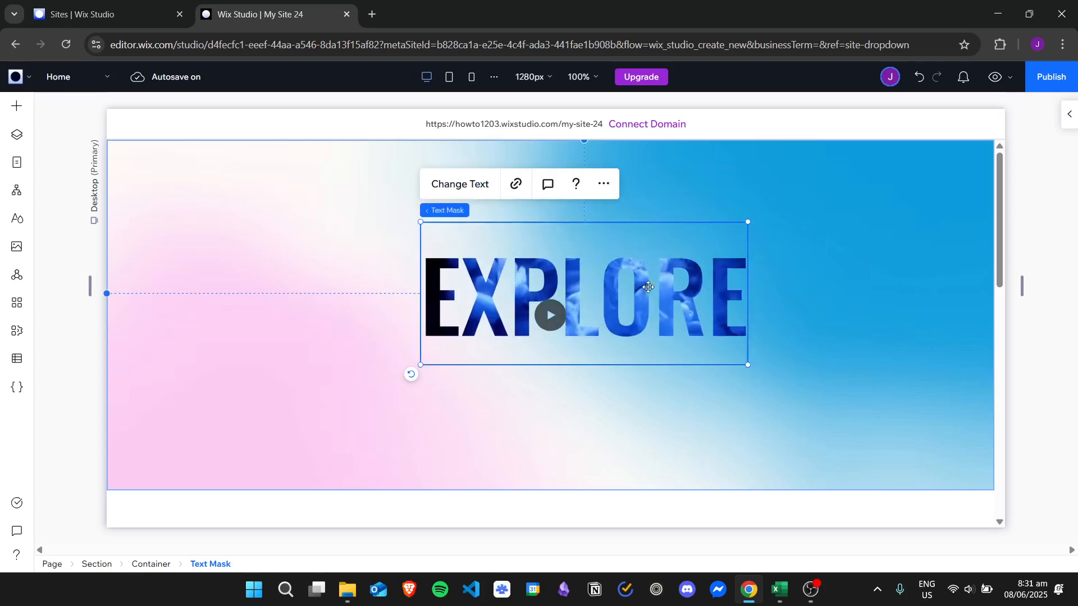
Enlarge the EXPLORE text mask and center it over the gradient video container
drag(592, 300, 615, 308)
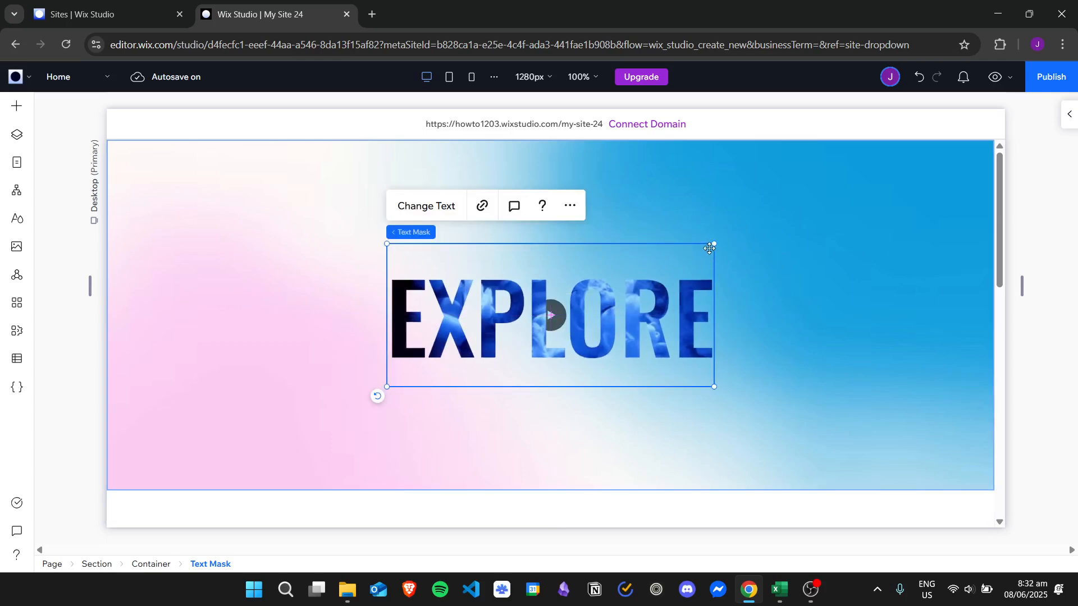
drag(713, 245, 824, 199)
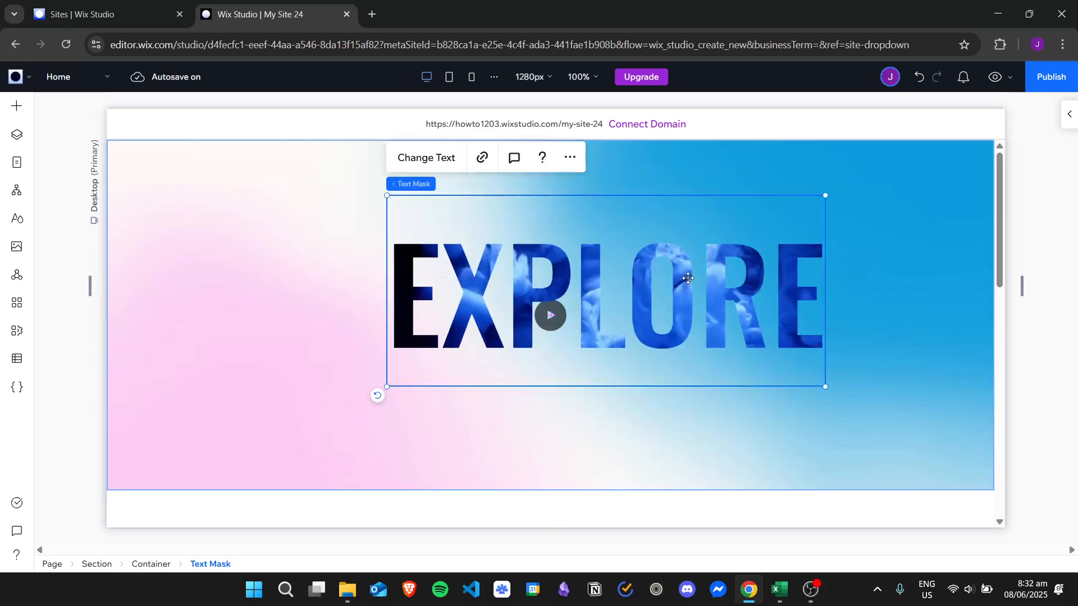
drag(688, 278, 632, 303)
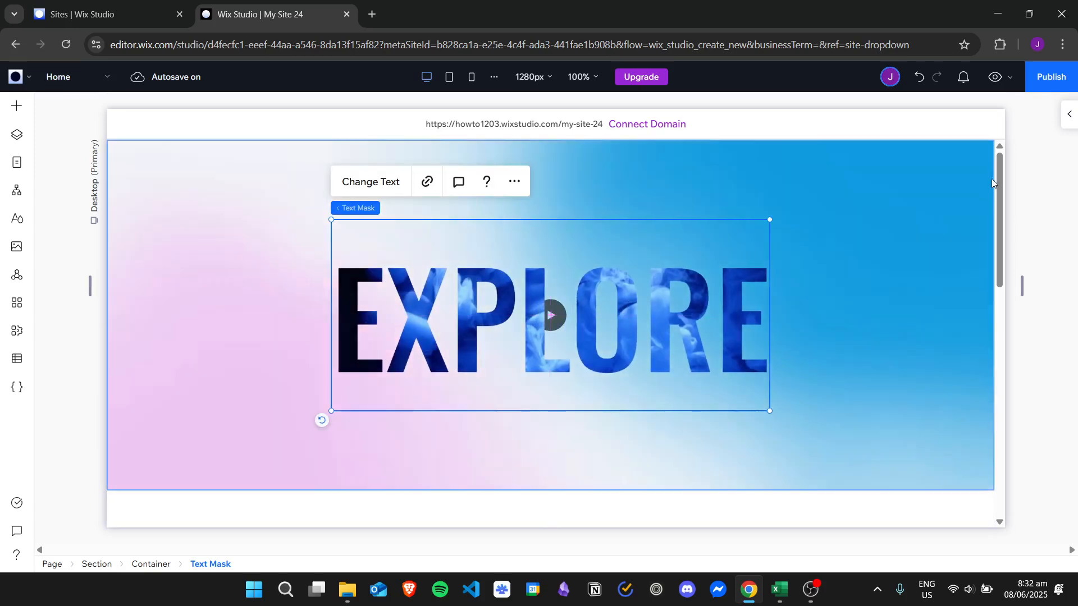
Apply a section grid with two cells above three cells to the blank section below the first gradient video
scroll(994, 198, down, 1)
drag(993, 202, 878, 279)
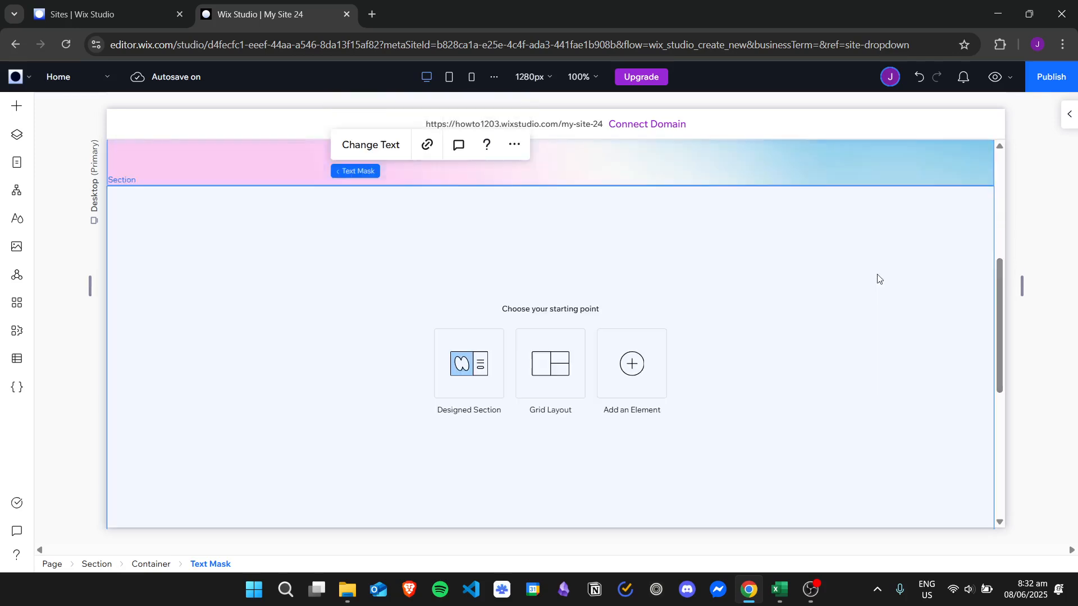
click(612, 272)
click(561, 358)
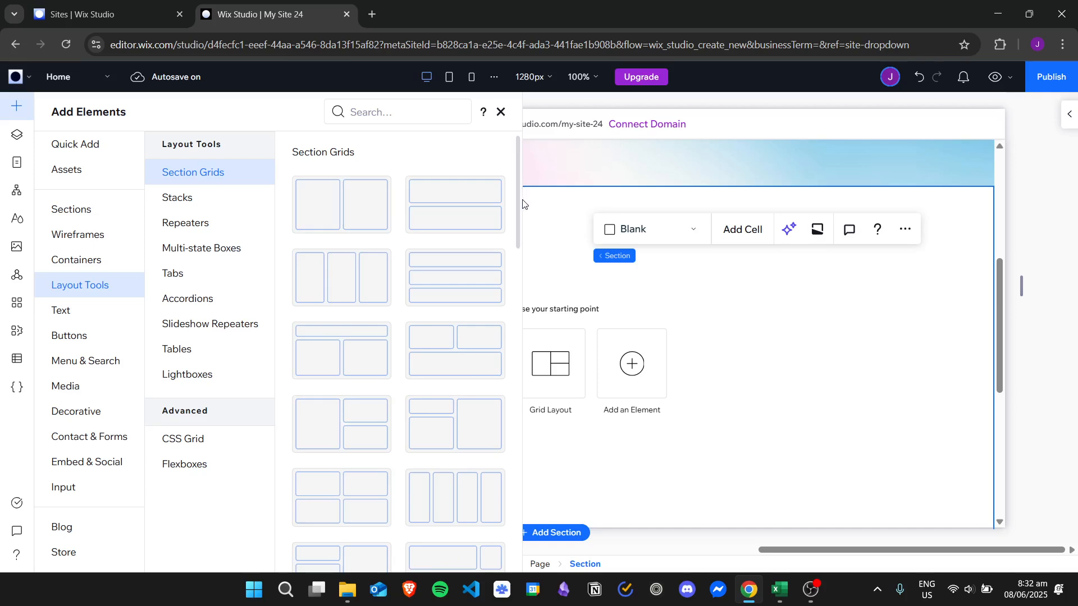
scroll(519, 197, down, 1)
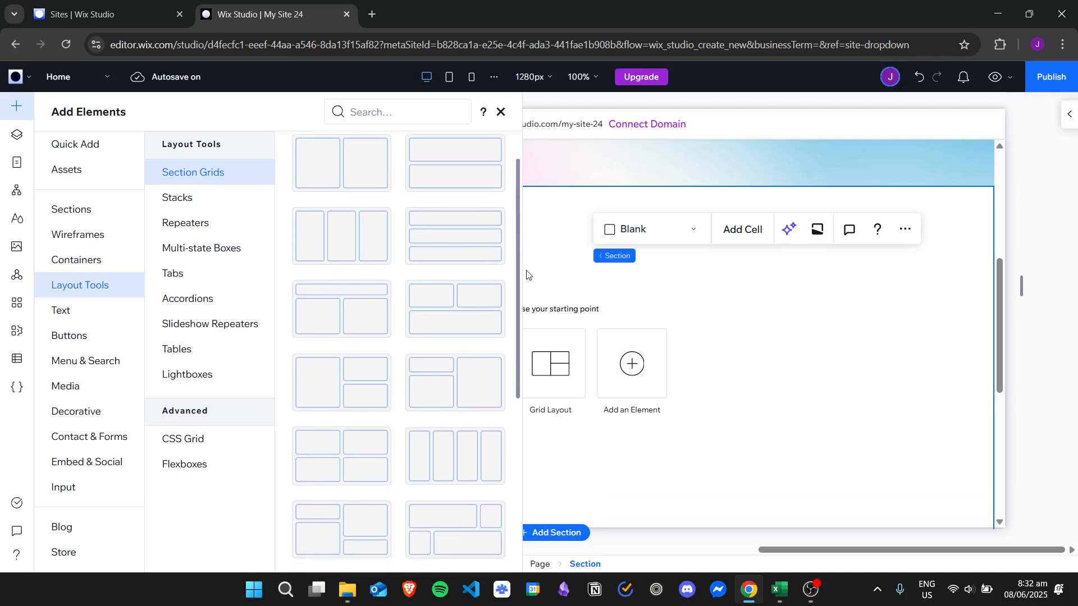
scroll(517, 264, down, 2)
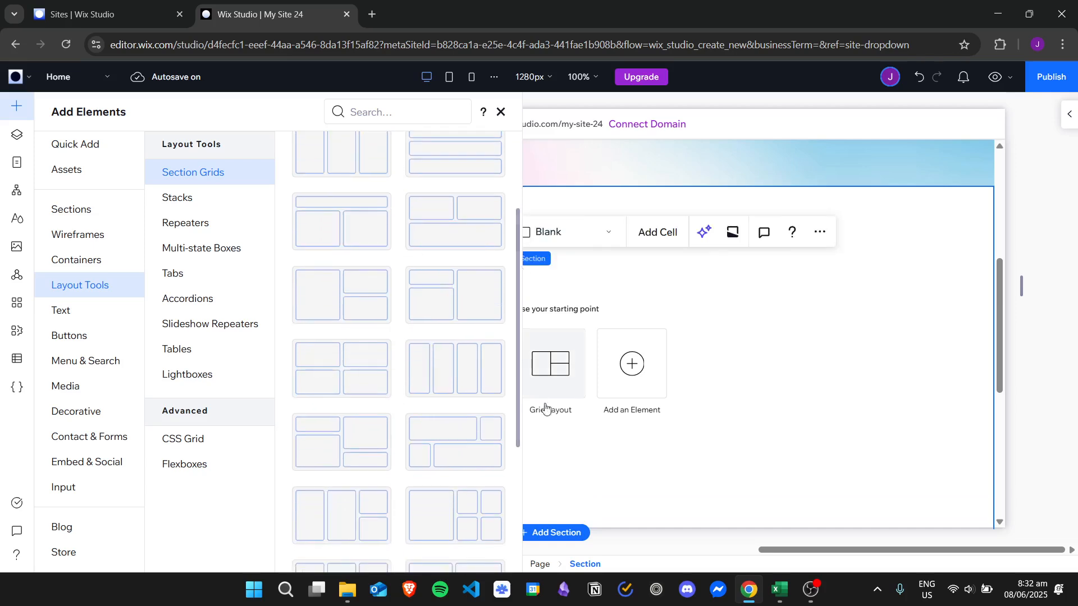
scroll(517, 409, down, 5)
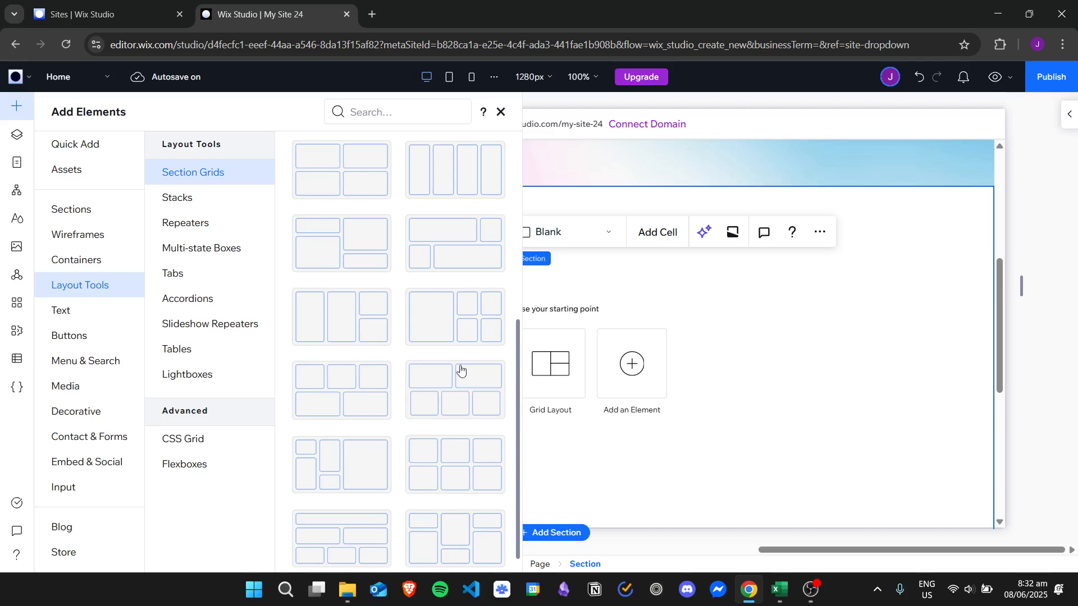
drag(463, 391, 618, 356)
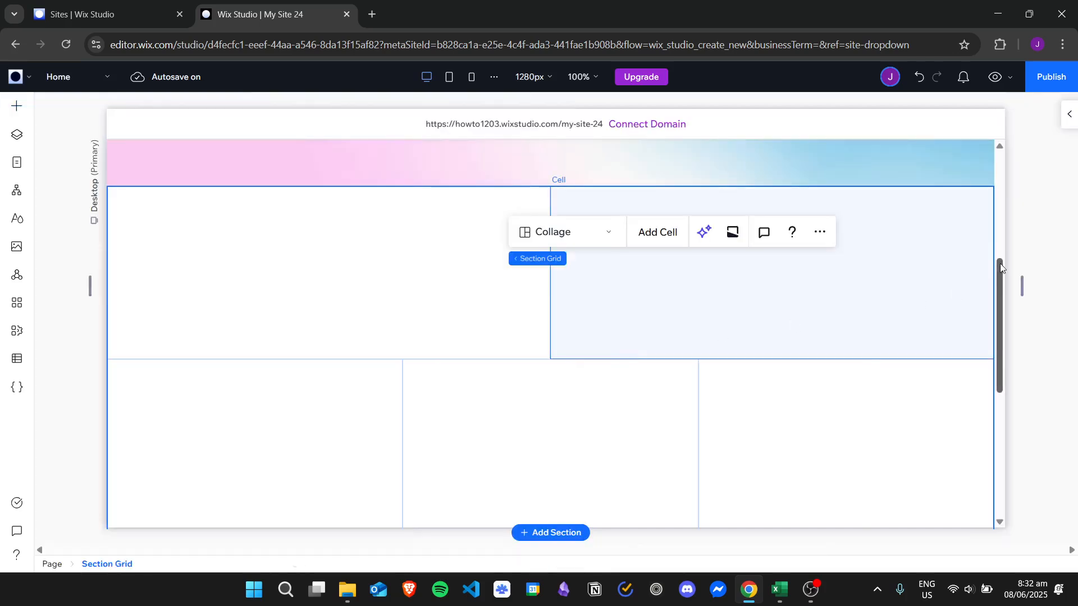
Add a container to the grid's upper-left cell and stretch it to fill the cell
mouse_move(1001, 268)
mouse_down()
mouse_move(1010, 370)
mouse_move(1017, 185)
mouse_move(1022, 268)
mouse_up()
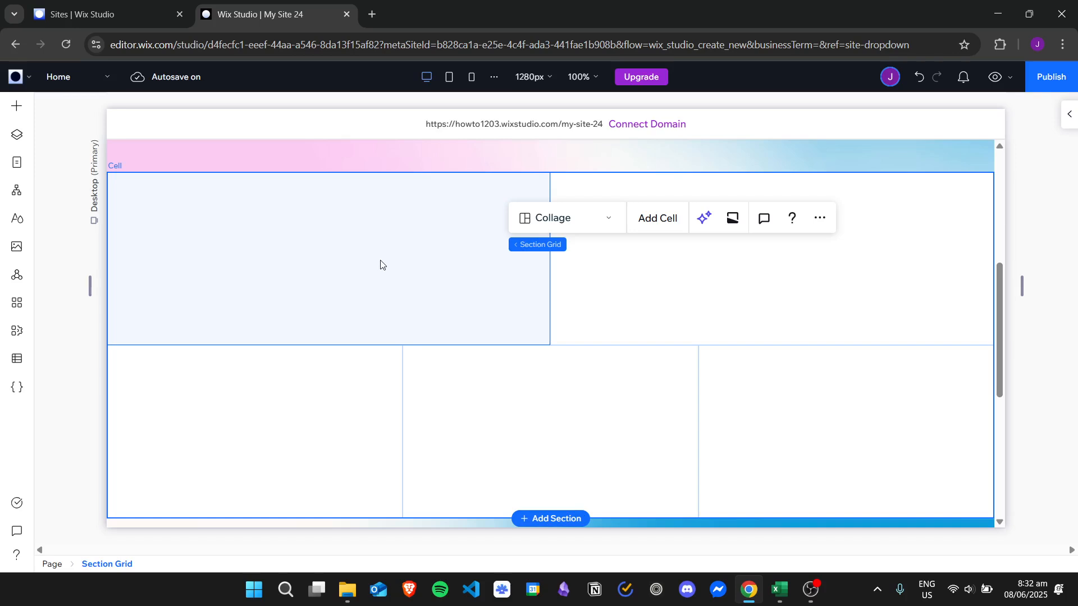
click(379, 264)
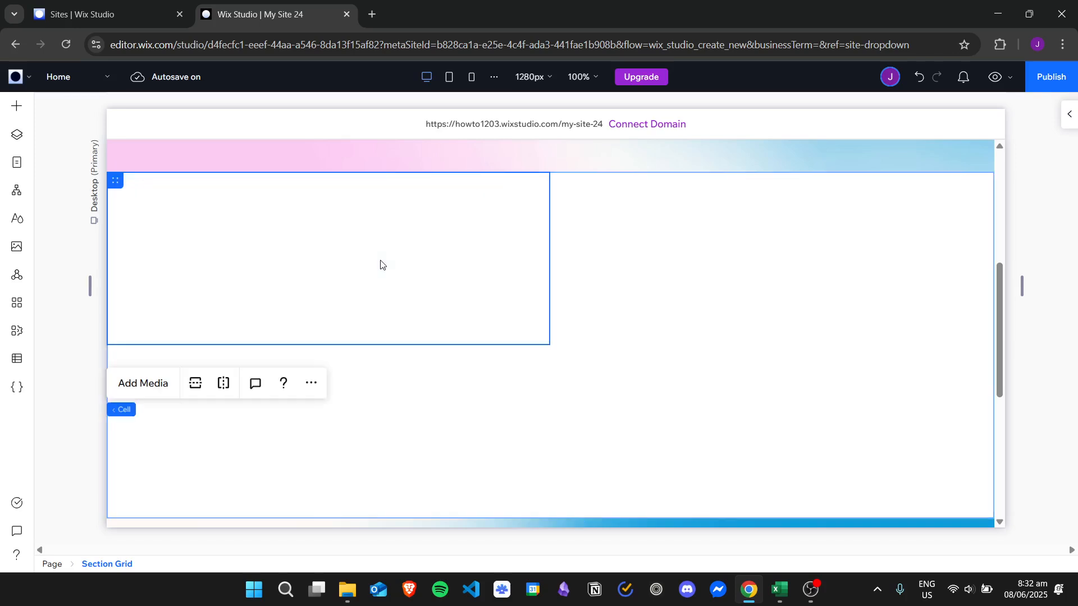
click(17, 107)
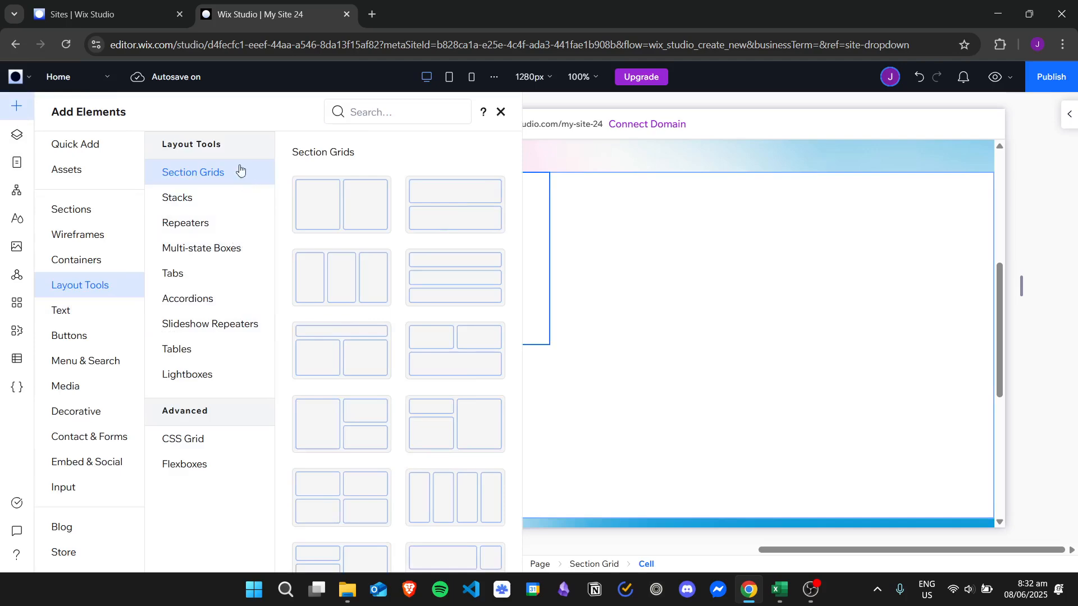
click(90, 147)
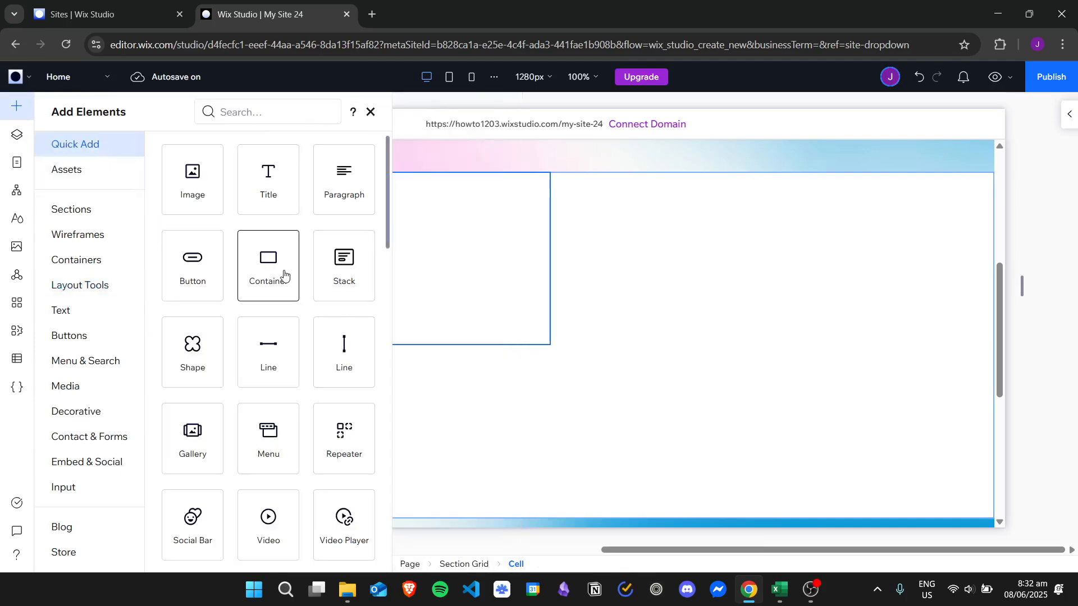
drag(282, 275, 488, 270)
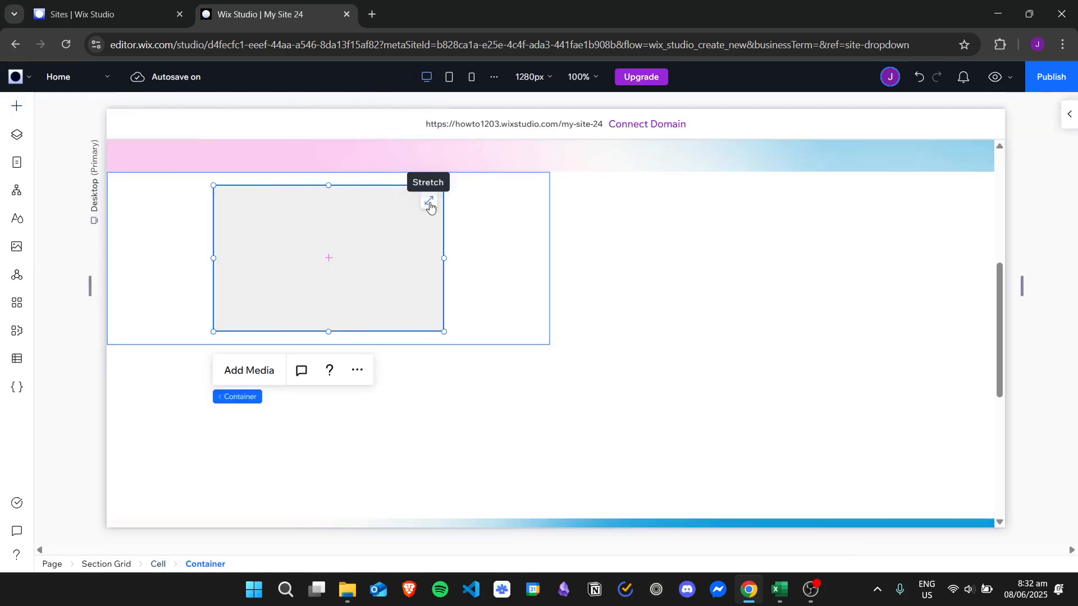
click(429, 202)
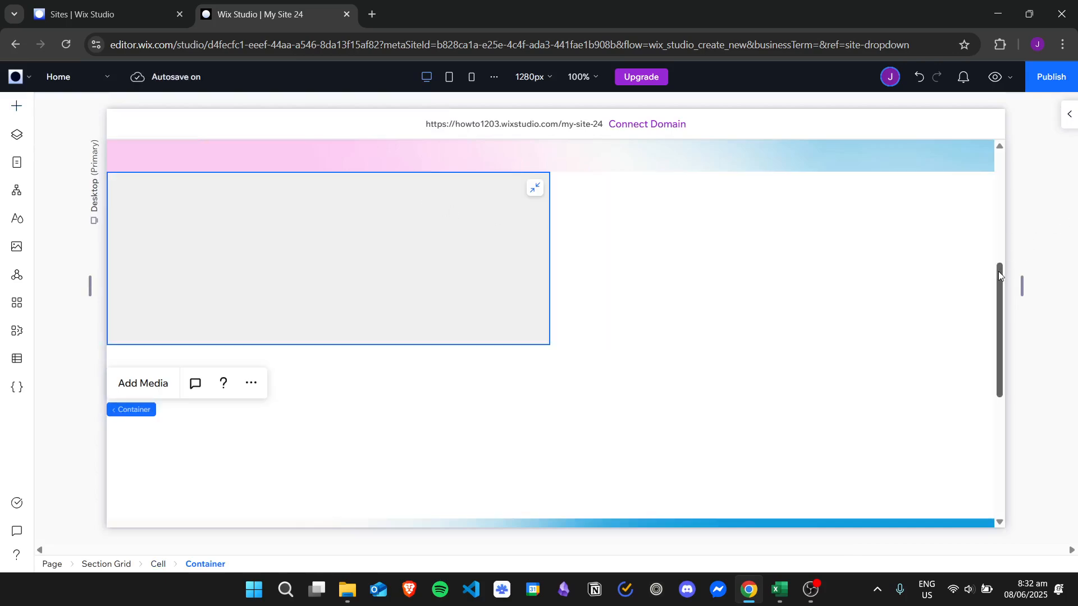
Apply the glass effect to the container and set its background opacity to 50%
click(1073, 123)
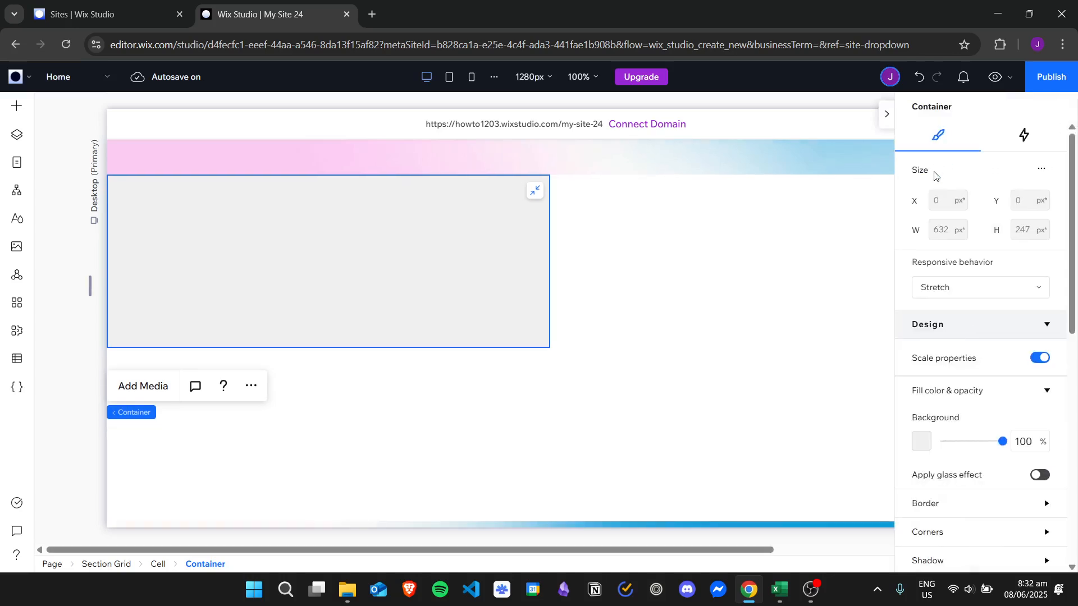
drag(1071, 204, 1077, 266)
click(1039, 333)
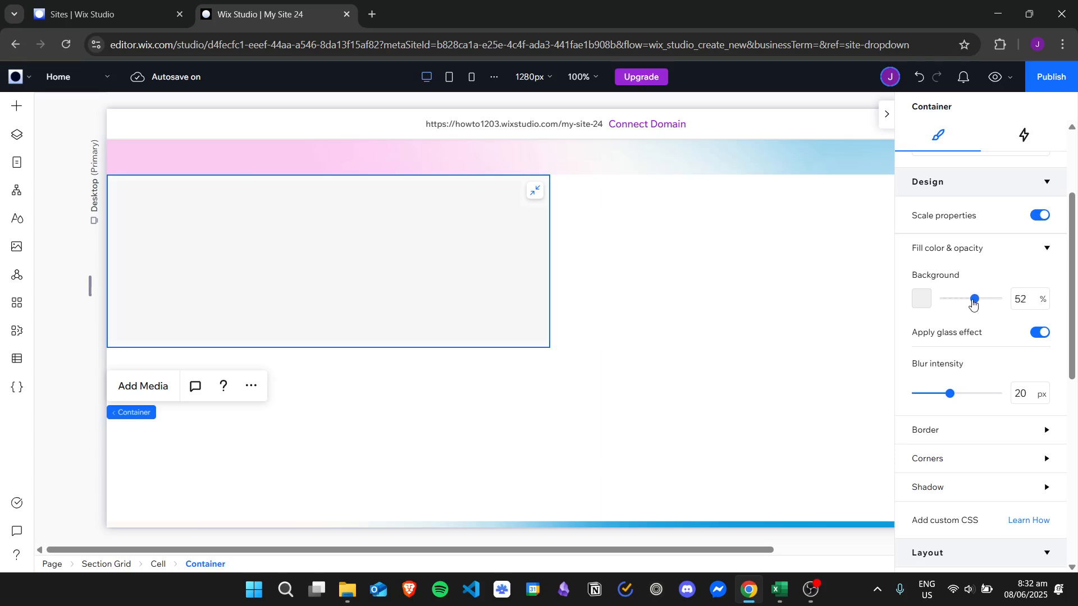
drag(1065, 248, 1069, 303)
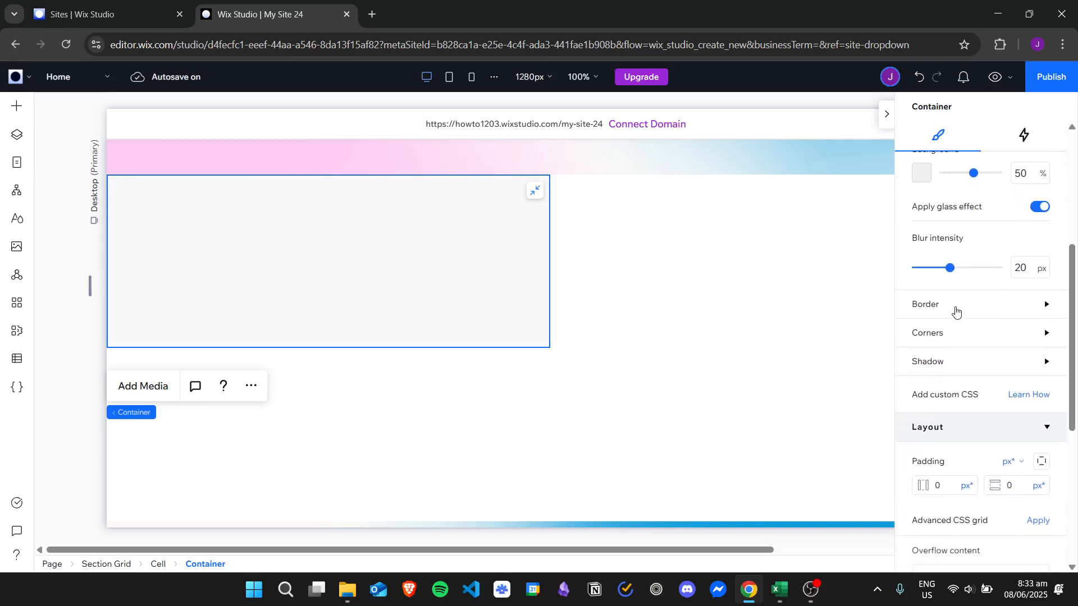
Round all four corners of the container with a 20 px radius
click(956, 312)
scroll(988, 270, down, 2)
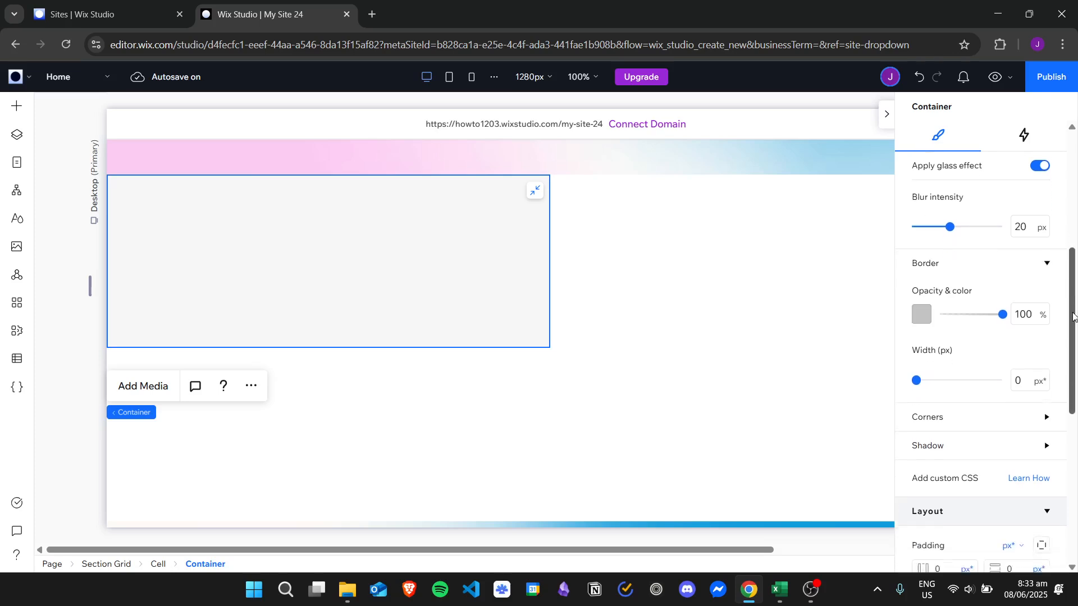
click(1003, 242)
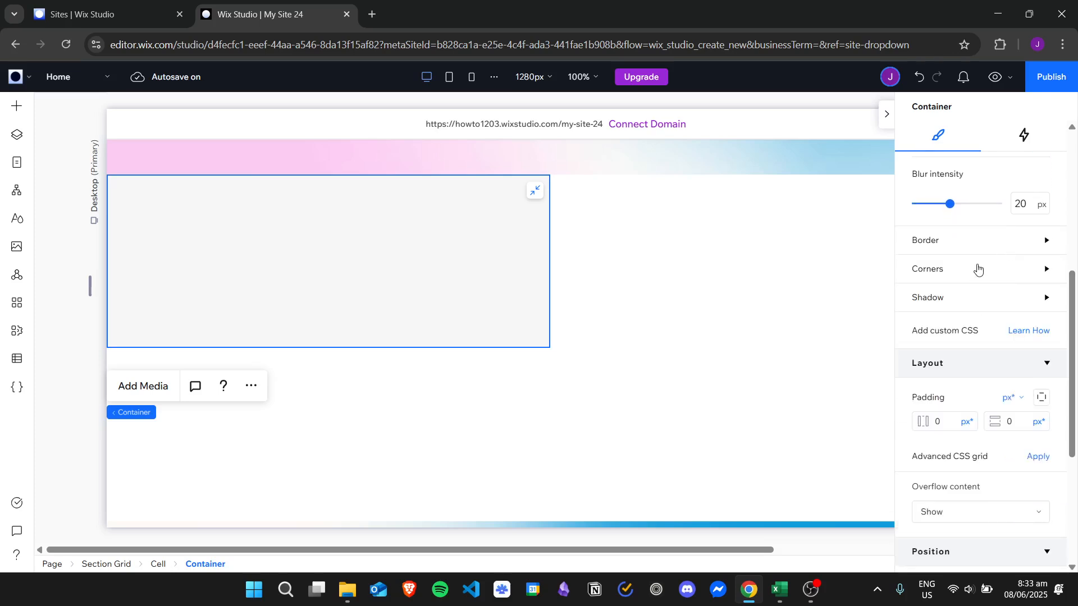
click(977, 270)
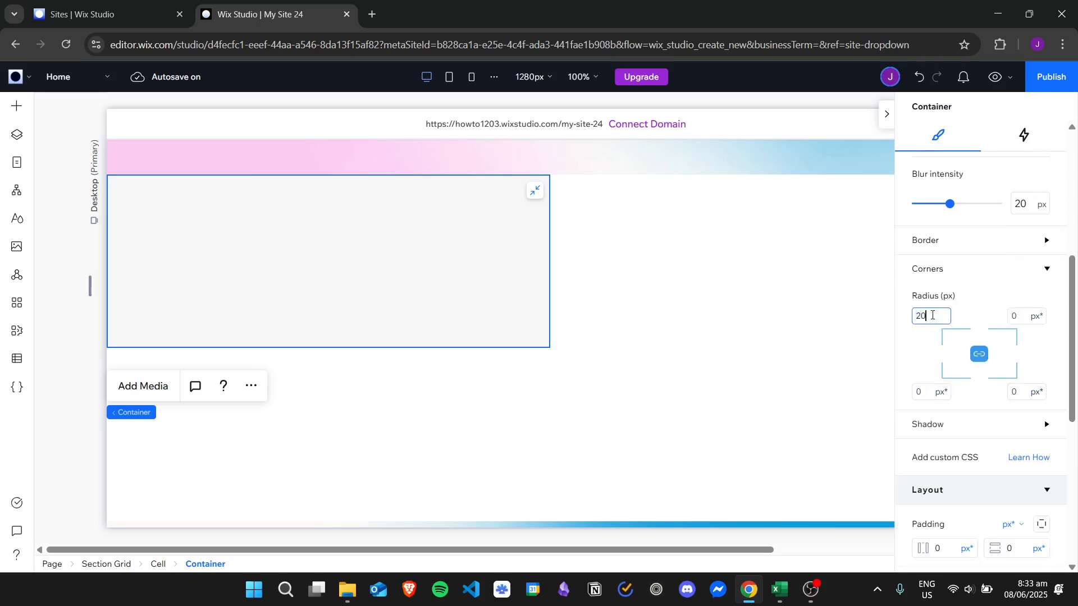
key(Return)
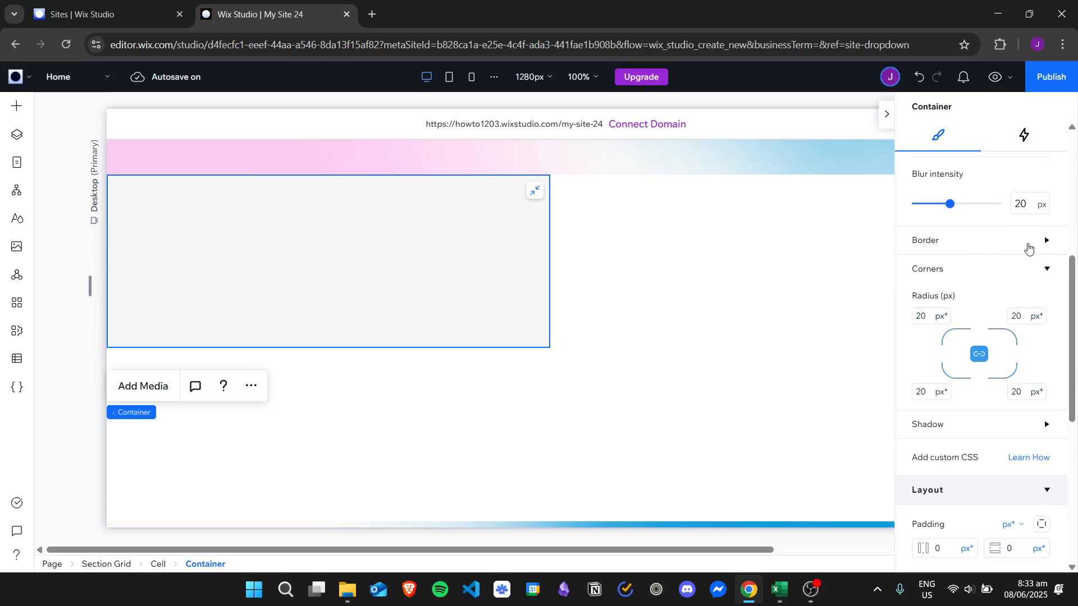
Set the container's border width to 5 px
scroll(951, 388, down, 1)
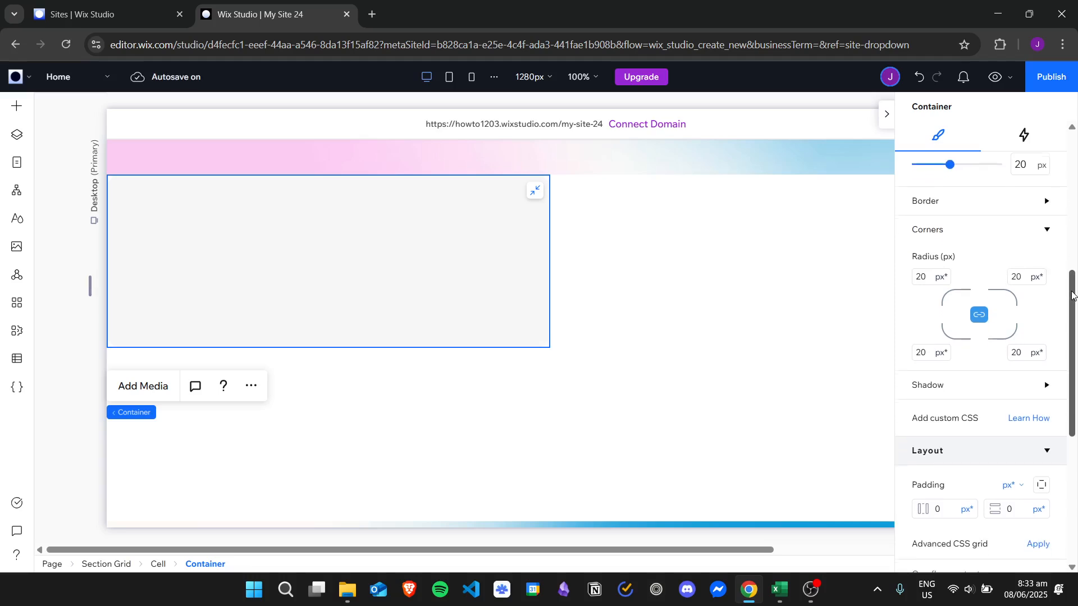
click(950, 386)
drag(1072, 309, 1075, 288)
click(974, 252)
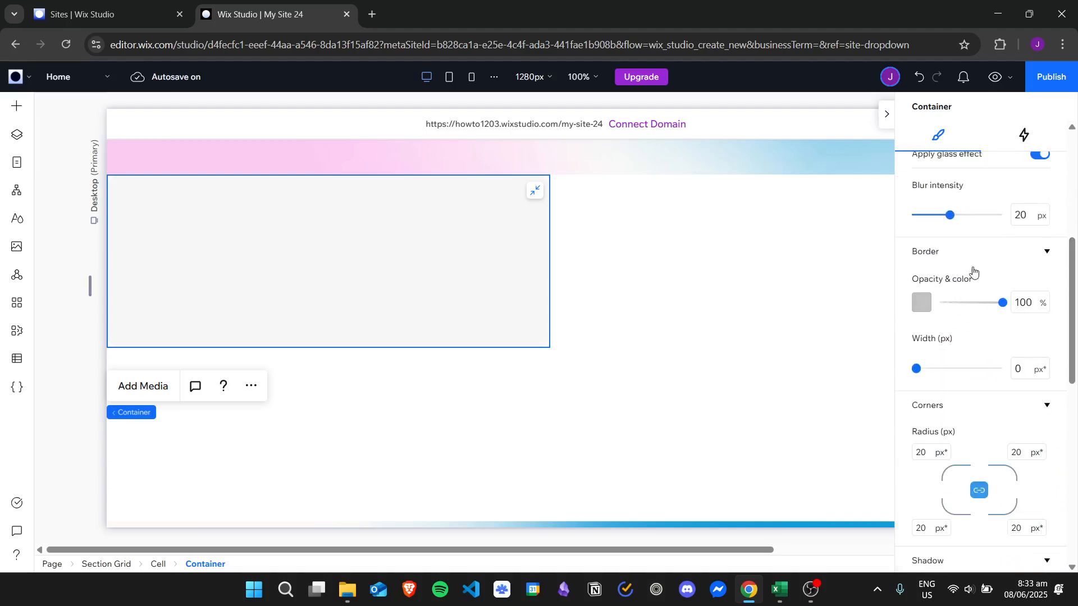
text(5)
key(Return)
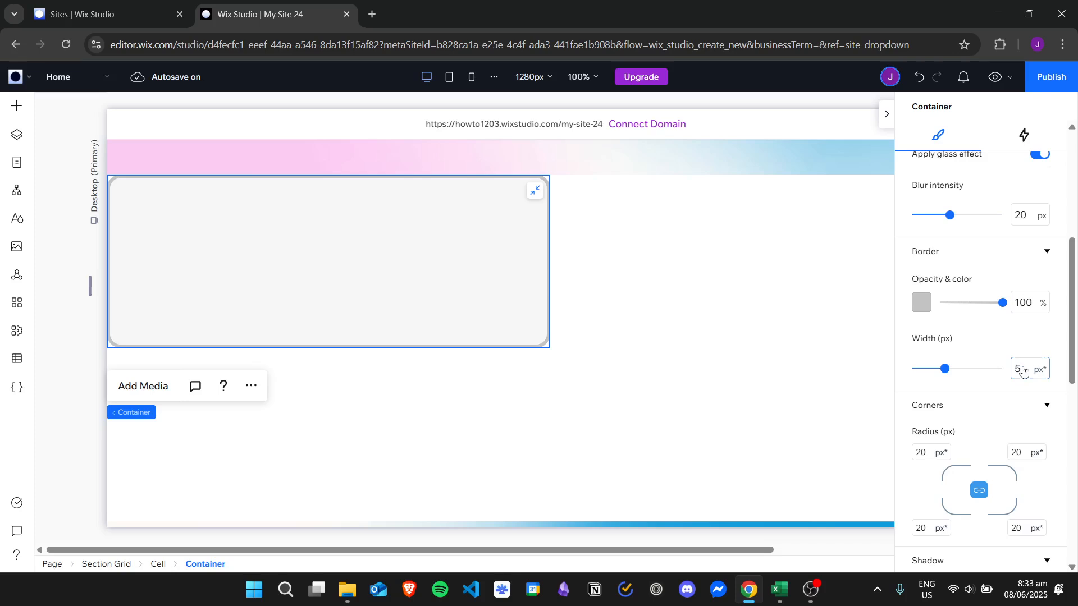
Set the container's horizontal padding to 5 px and close its design settings
scroll(950, 365, down, 4)
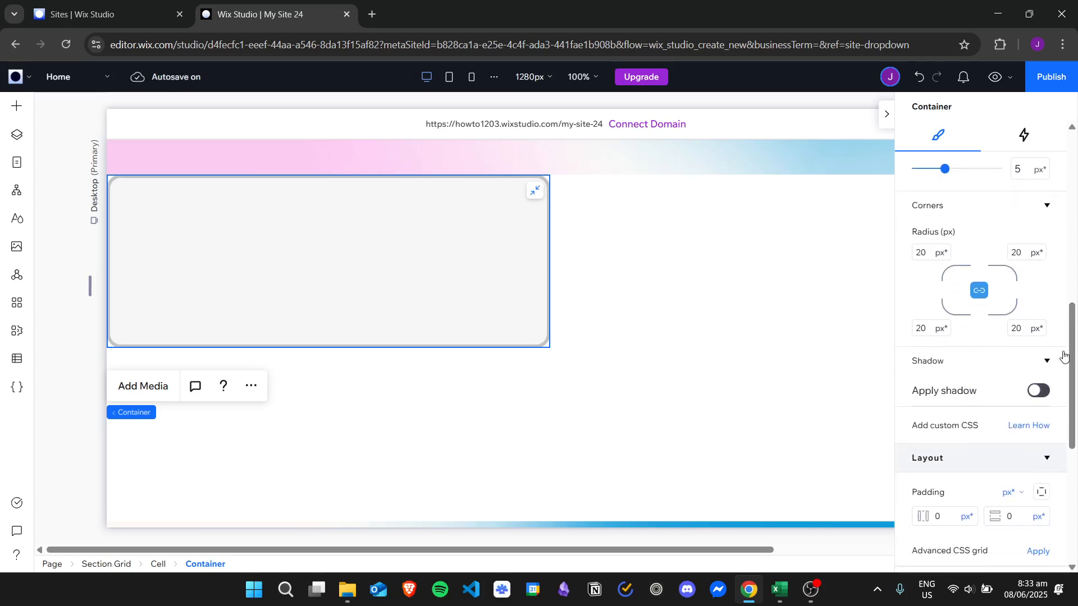
scroll(944, 398, down, 2)
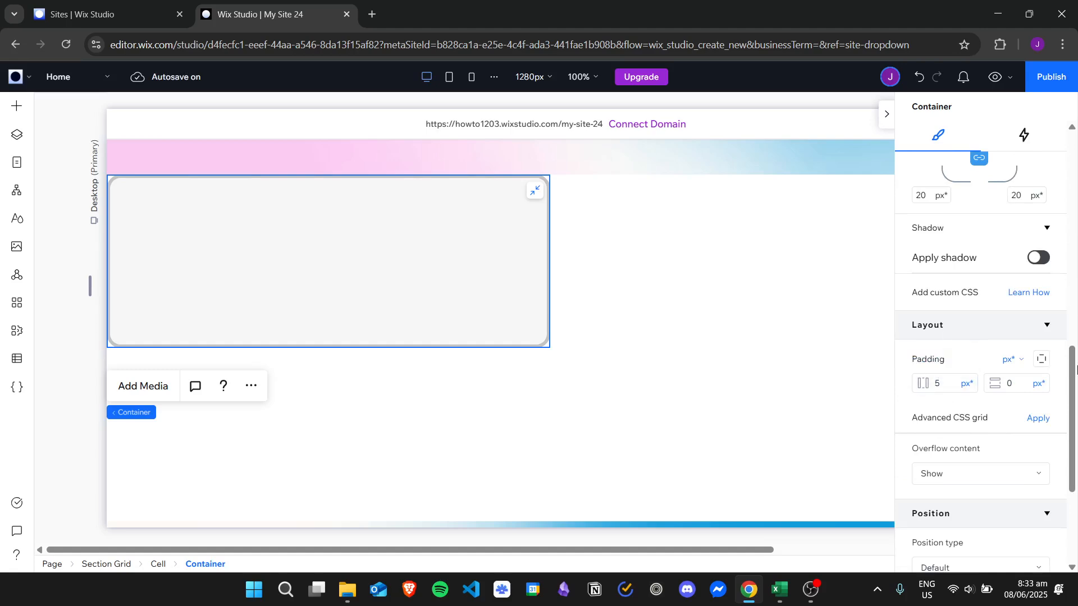
drag(1076, 367, 967, 147)
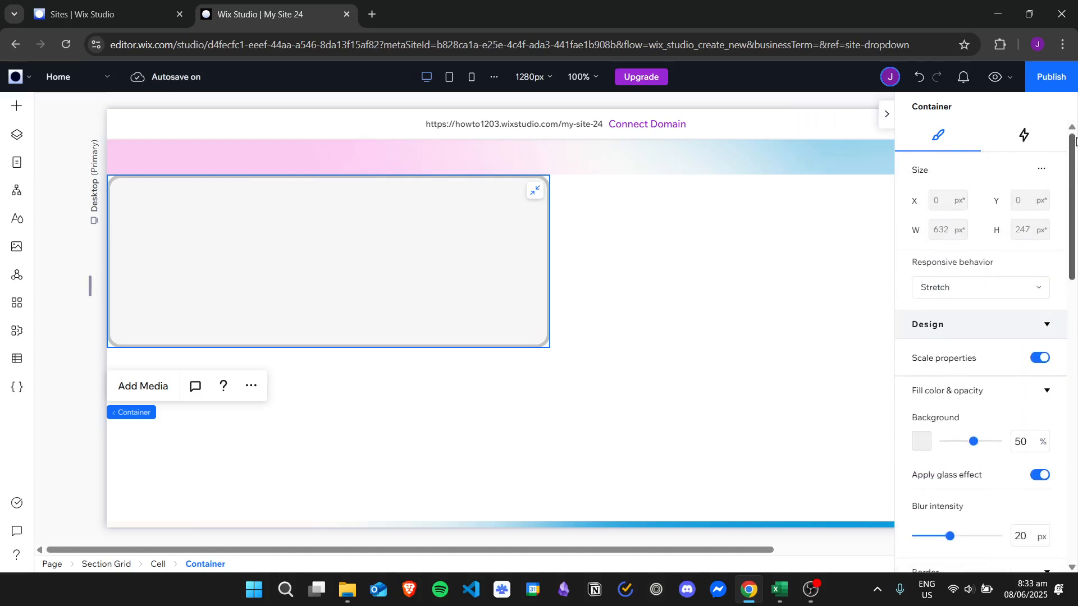
drag(1076, 143, 1076, 432)
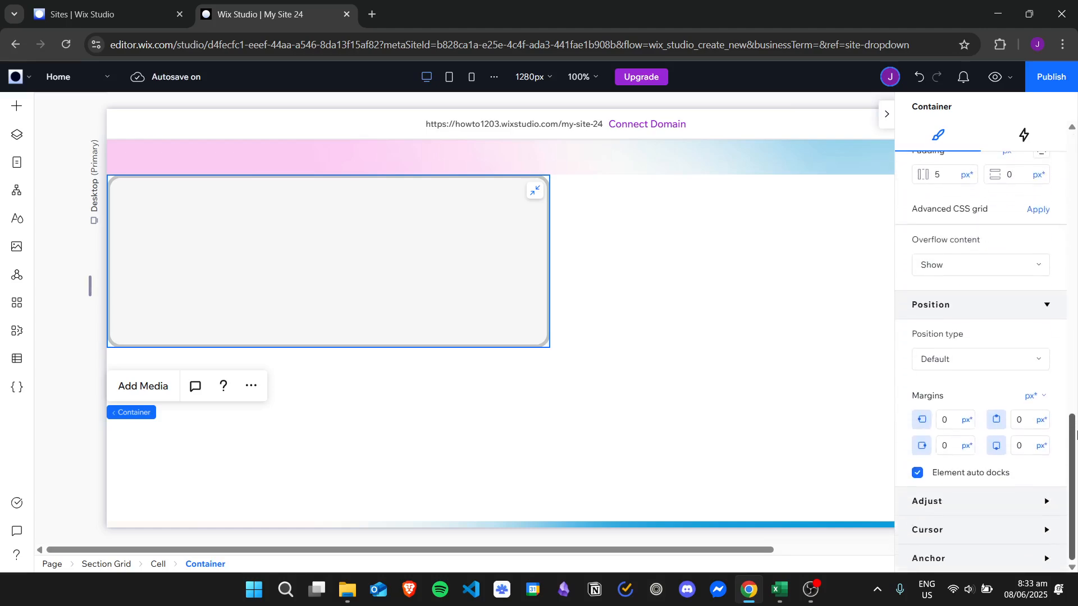
click(886, 113)
Copy the styled glass container, paste it into the grid's lower-left cell and stretch it to fill the cell
mouse_move(1001, 288)
mouse_down()
mouse_move(1014, 361)
mouse_move(1008, 302)
mouse_up()
right_click(416, 235)
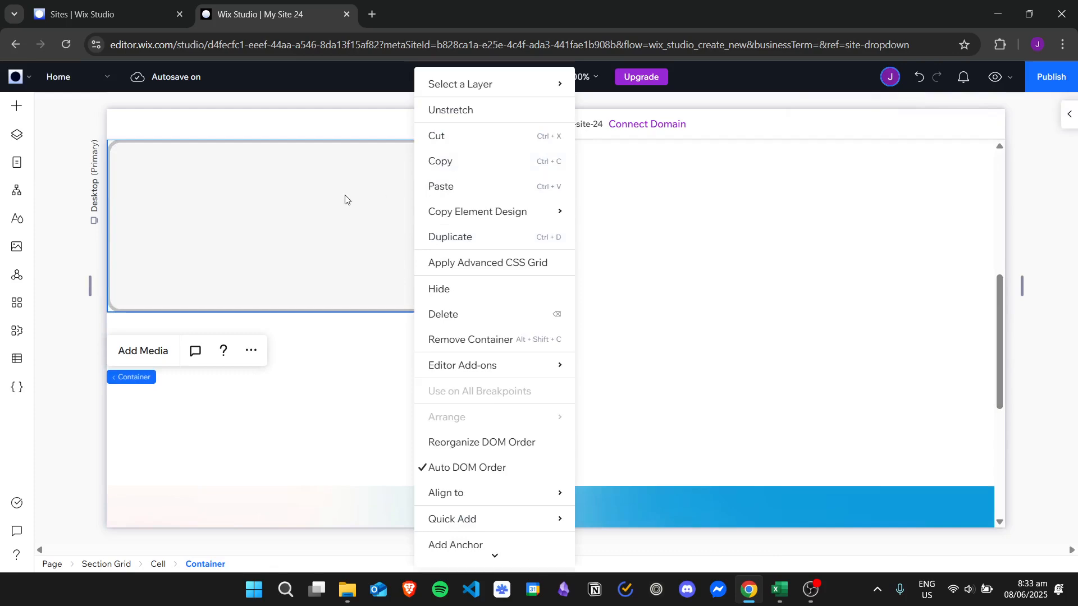
click(444, 162)
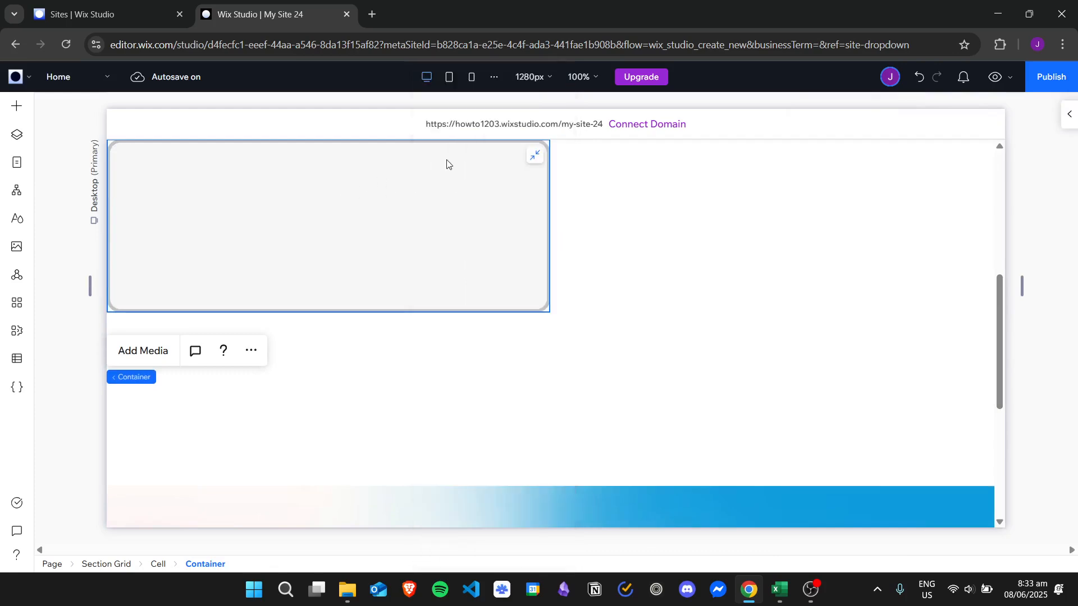
right_click(351, 361)
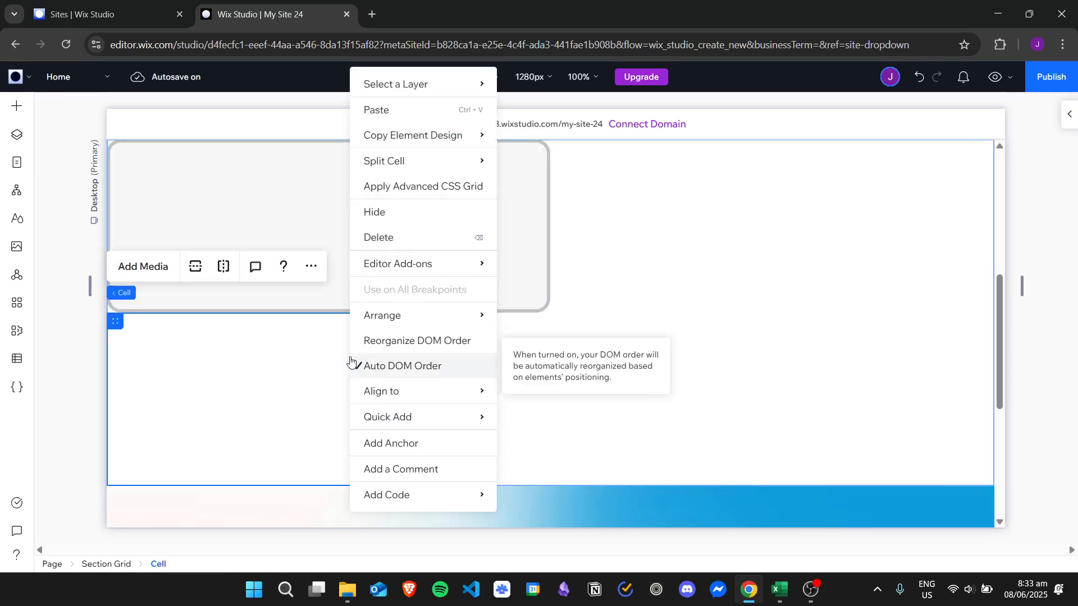
click(420, 111)
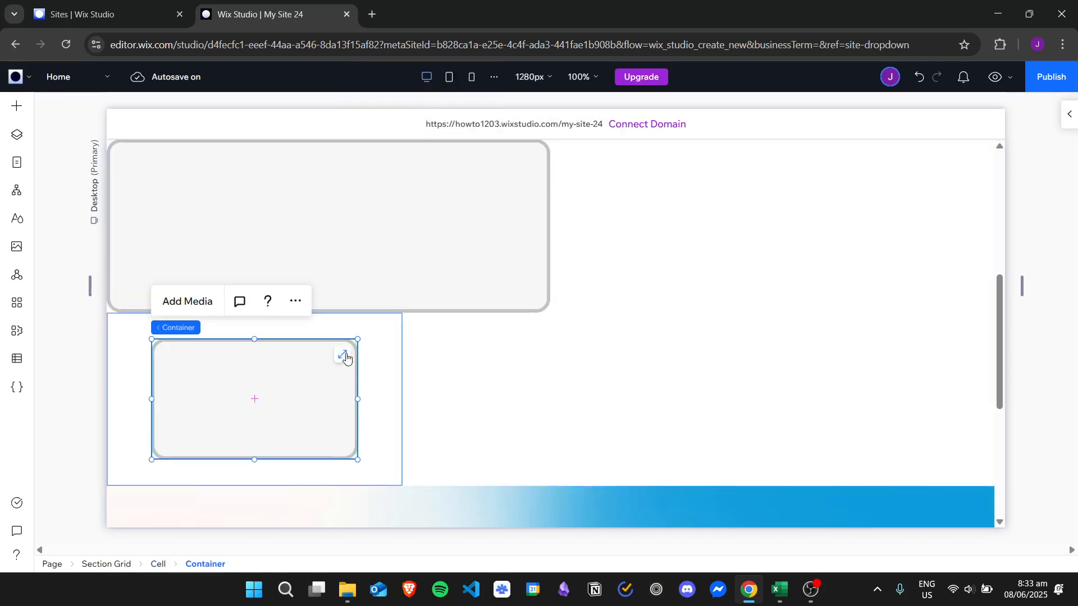
Paste the glass container into the lower-middle, upper-right and lower-right grid cells, stretching each copy to fill its cell
right_click(535, 361)
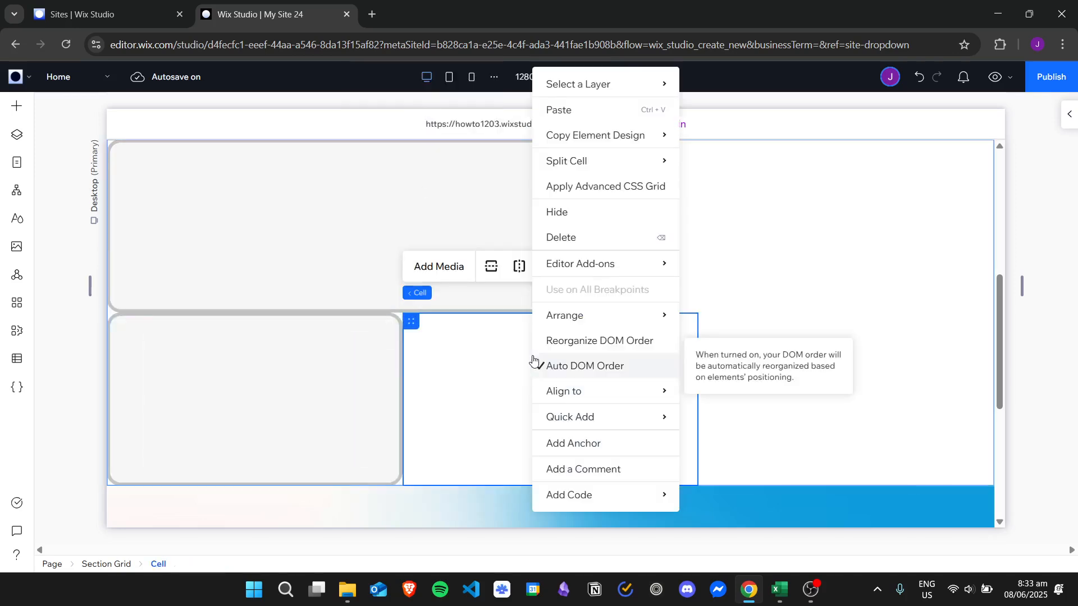
click(595, 115)
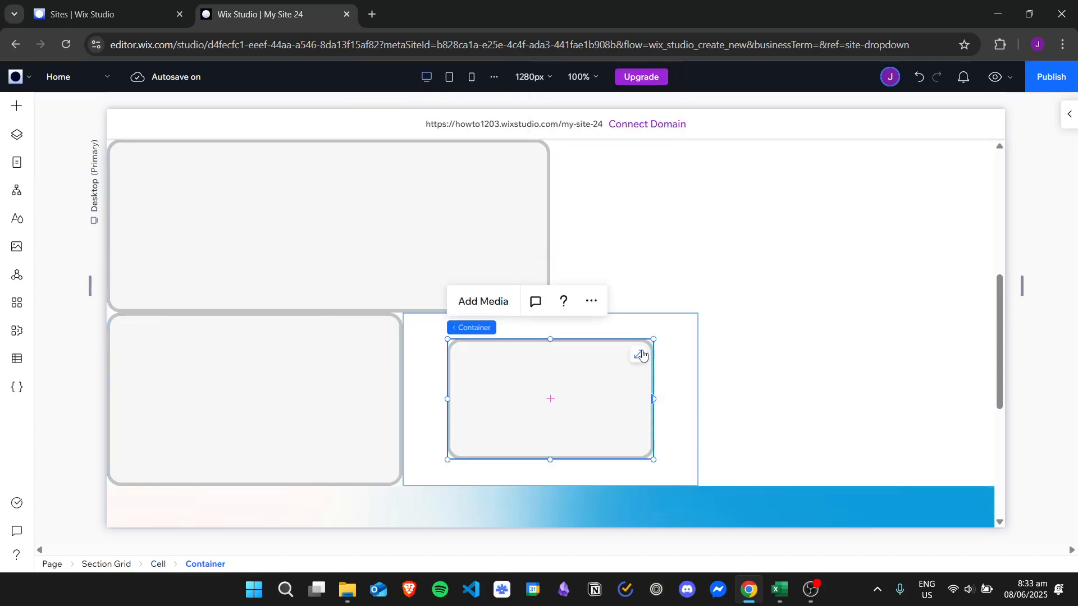
right_click(705, 199)
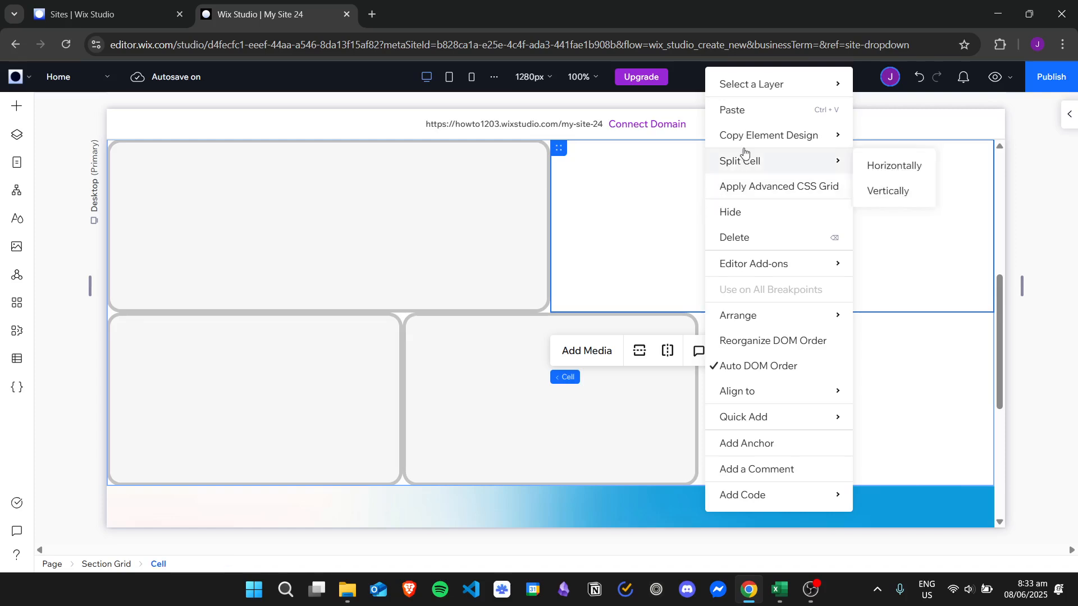
click(750, 112)
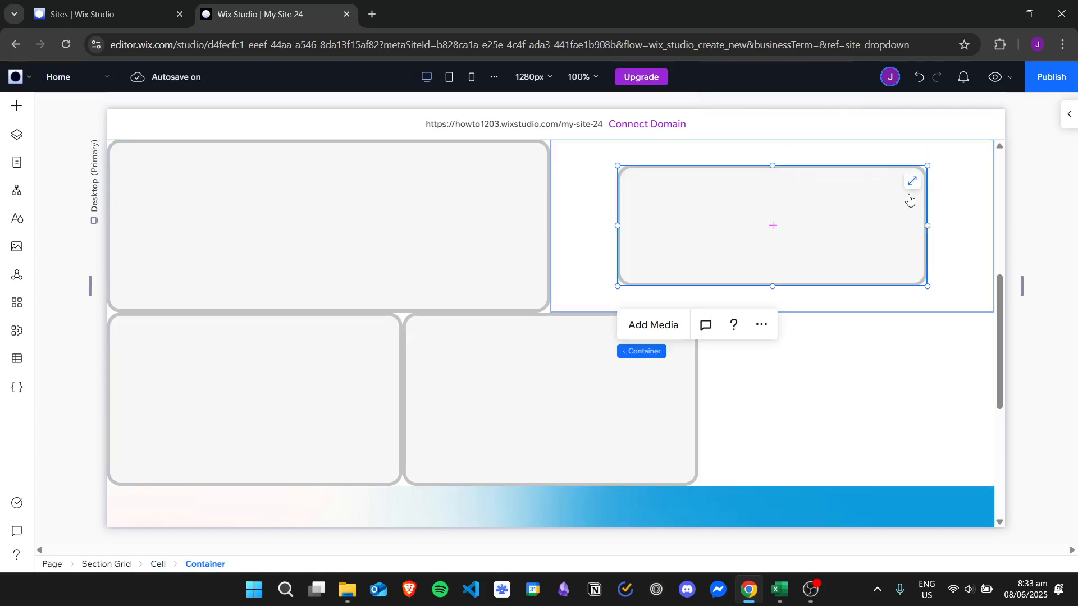
right_click(840, 369)
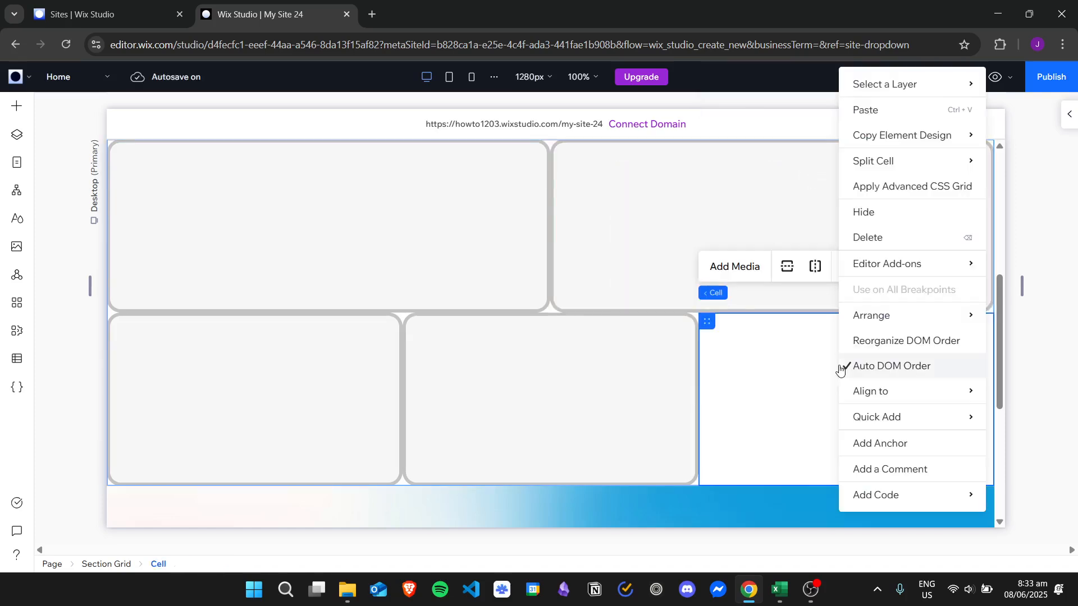
key(ctrl+v)
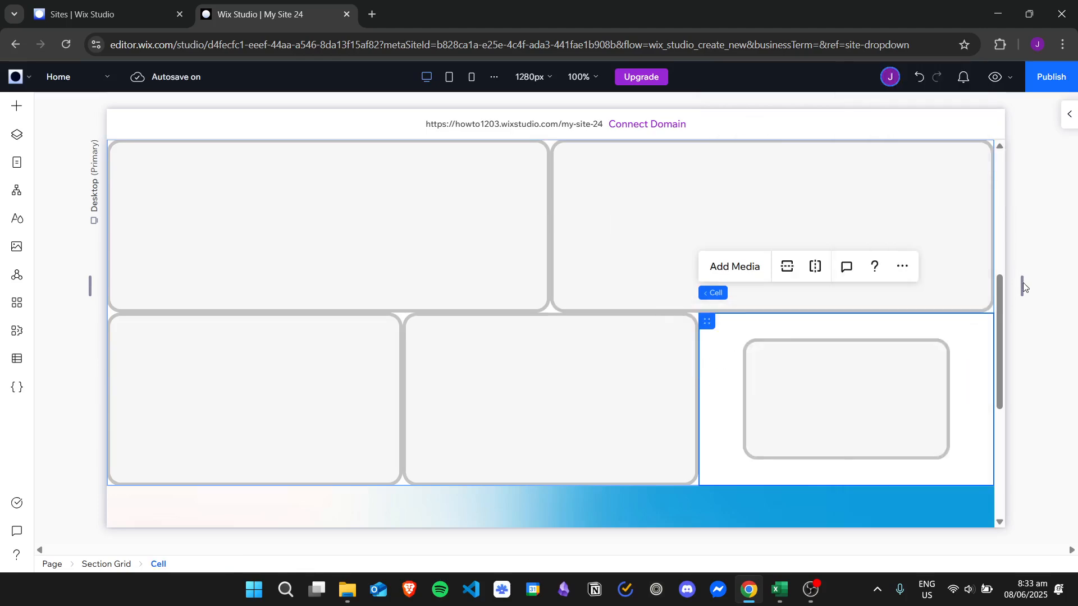
click(933, 353)
mouse_move(1003, 297)
mouse_down()
mouse_move(1003, 271)
mouse_move(1002, 294)
mouse_up()
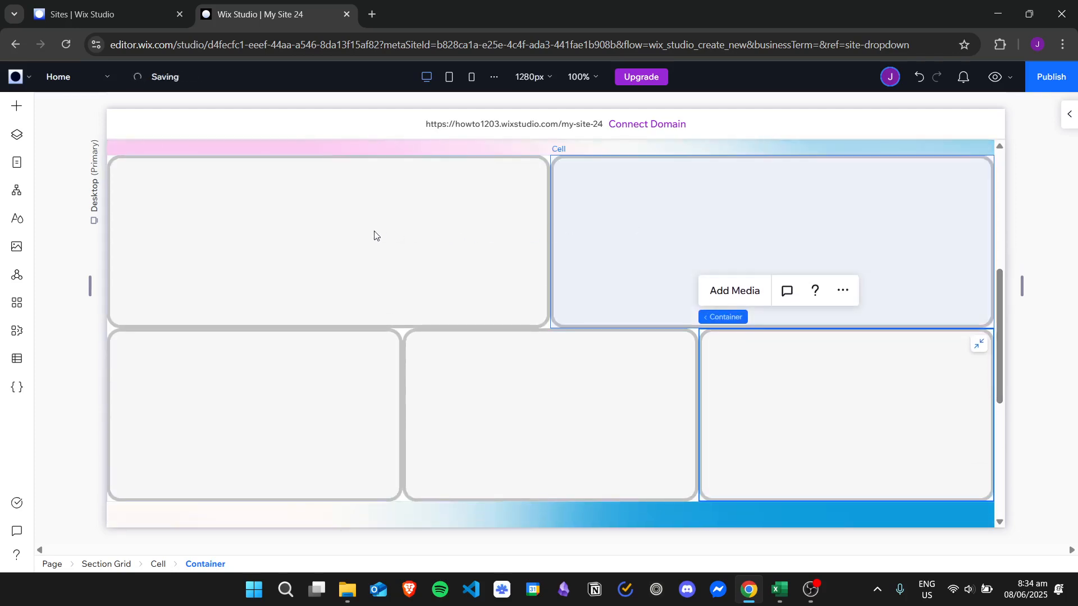
Select the Section Grid layer behind the containers and open the media chooser for its background
click(431, 248)
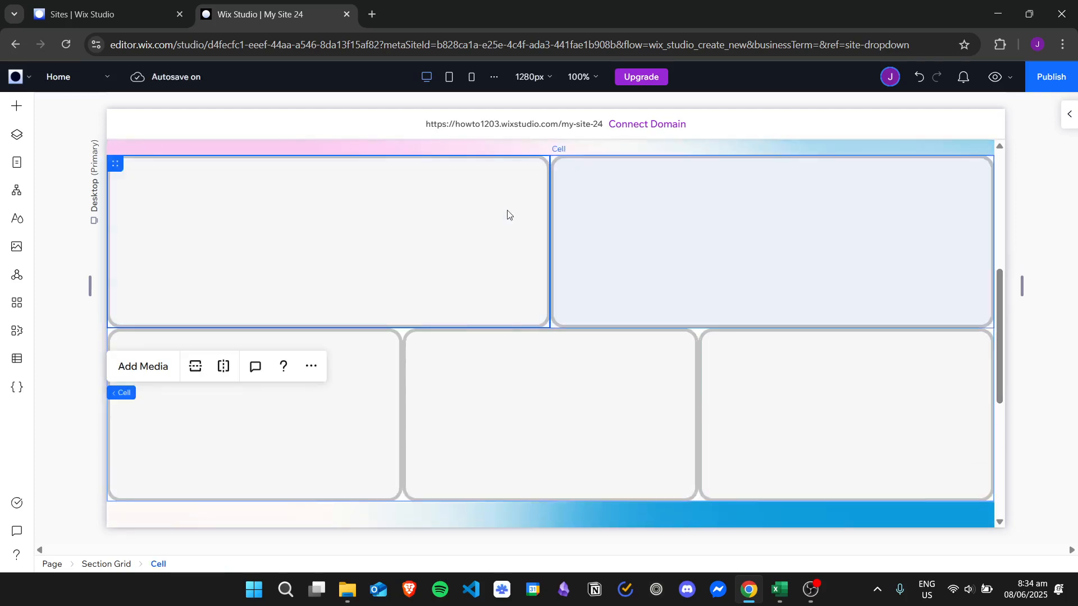
right_click(455, 251)
mouse_move(535, 92)
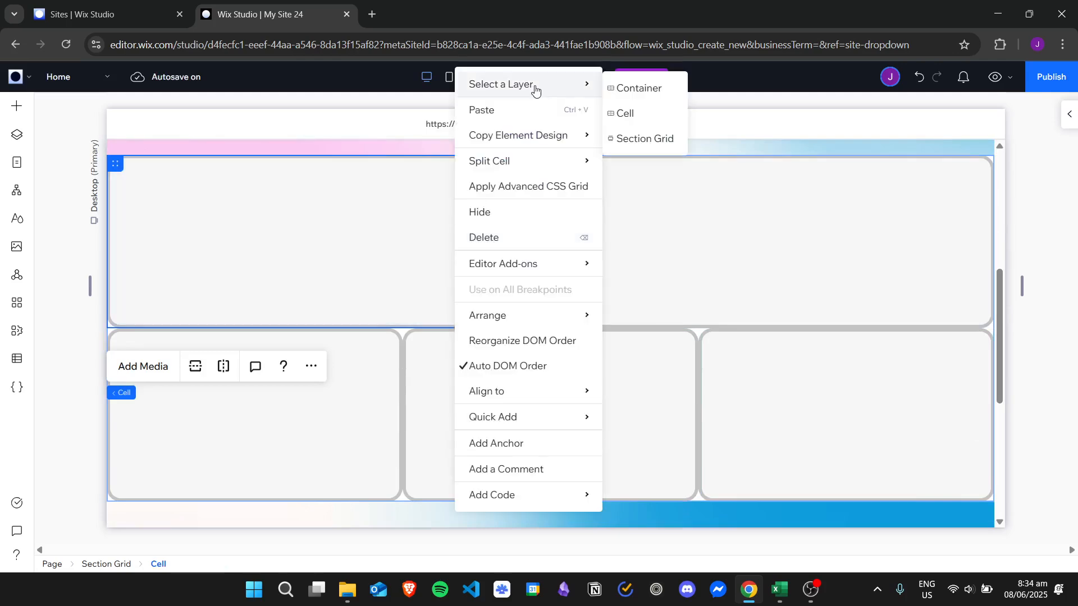
click(657, 145)
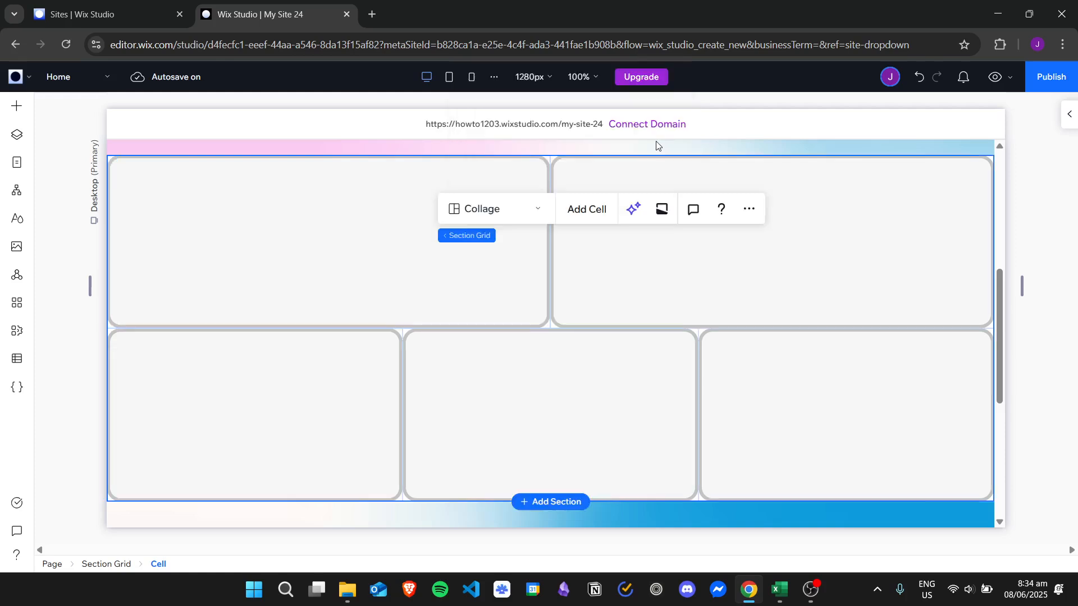
click(1071, 115)
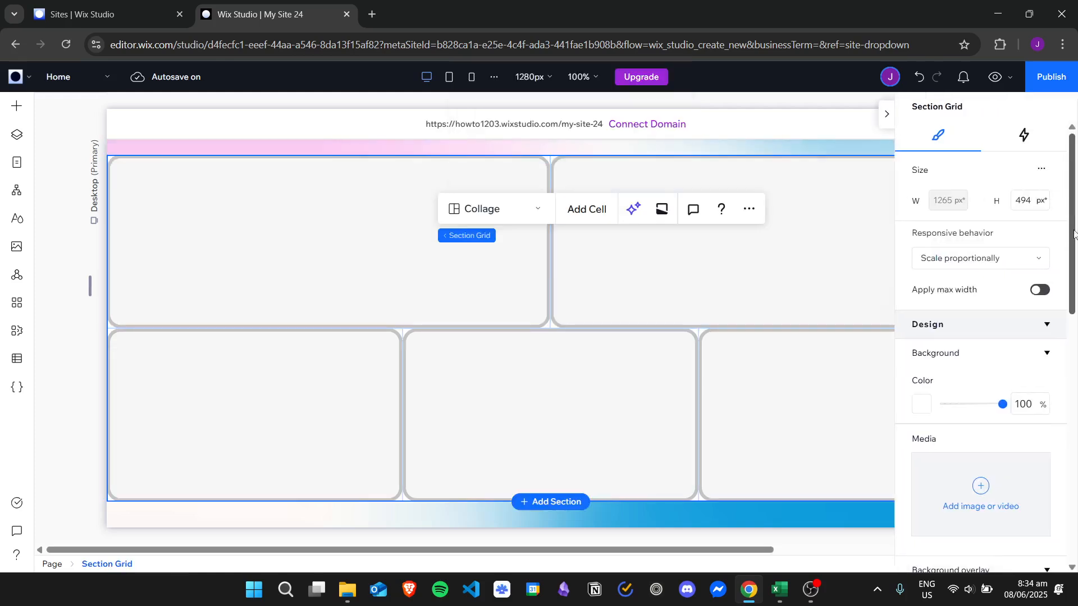
scroll(1075, 229, down, 2)
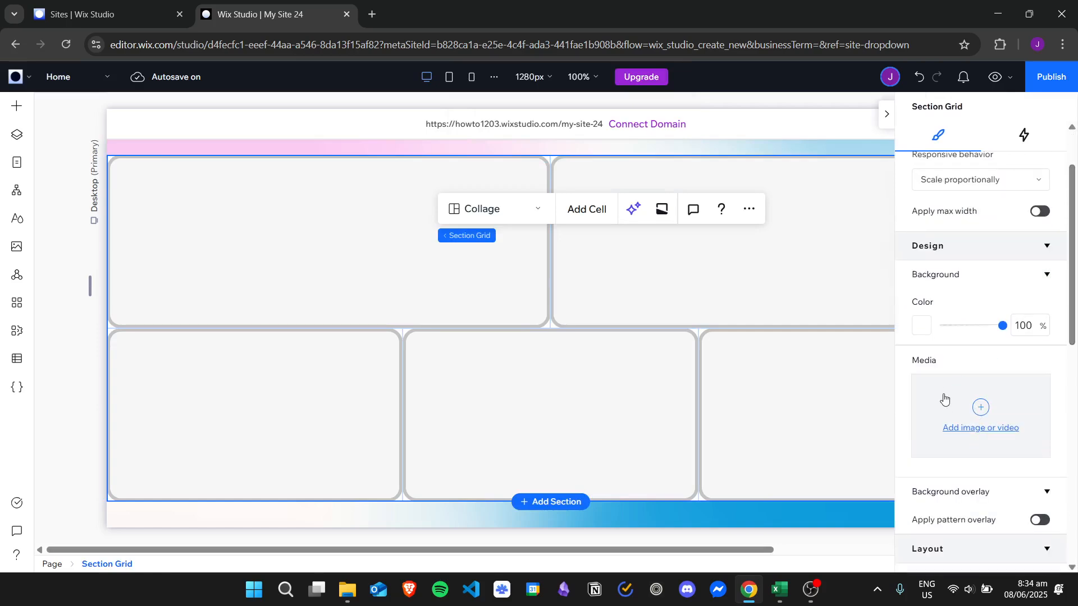
click(972, 416)
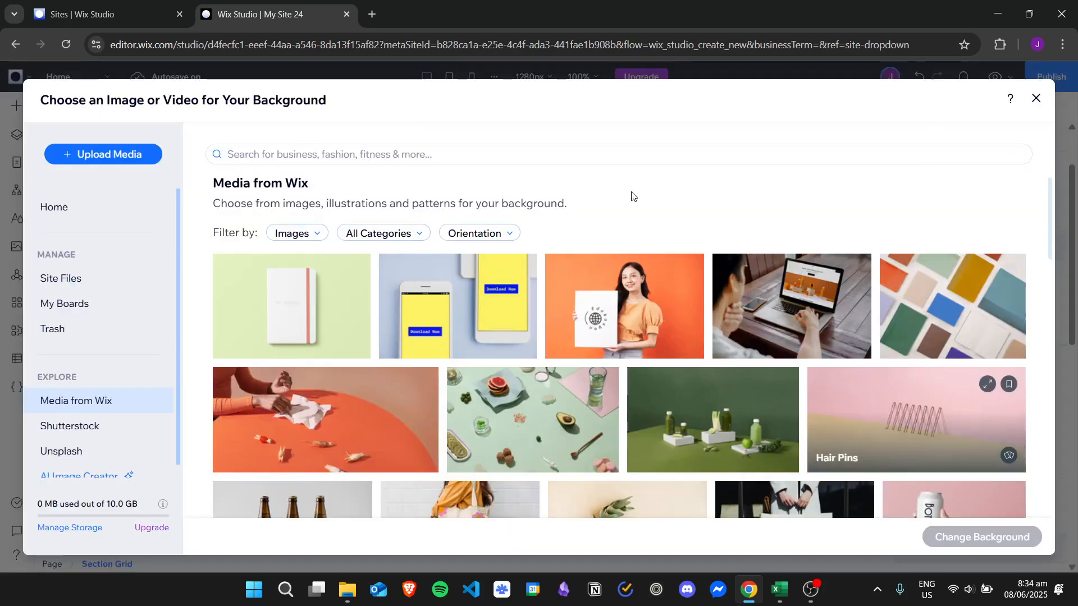
Search for gradient, filter by Videos, and apply the pink, white and blue gradient video as the grid section's background
click(349, 158)
click(292, 209)
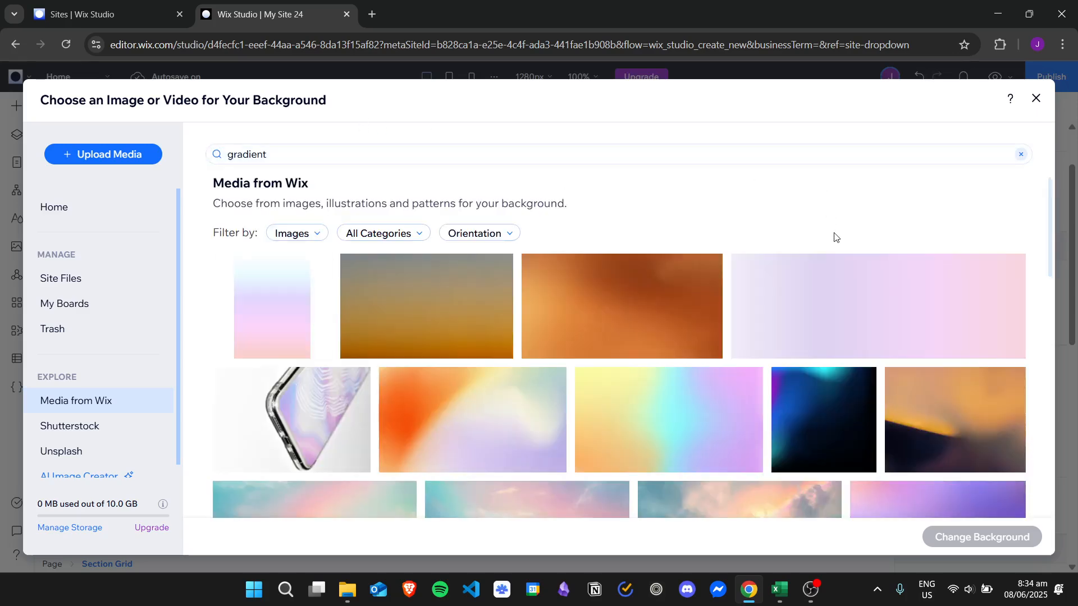
click(316, 236)
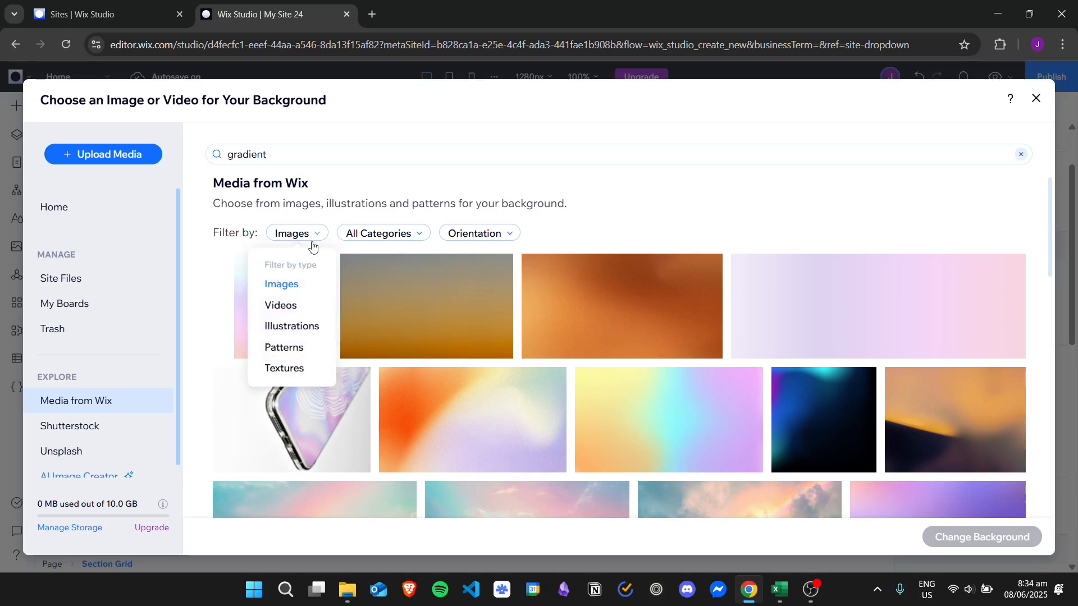
click(294, 311)
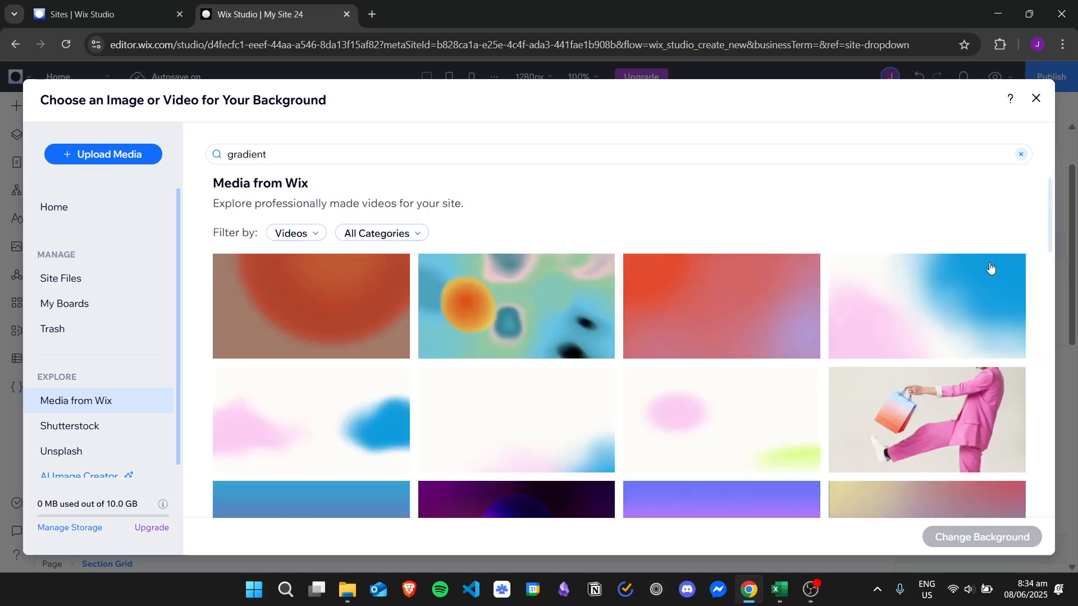
double_click(885, 287)
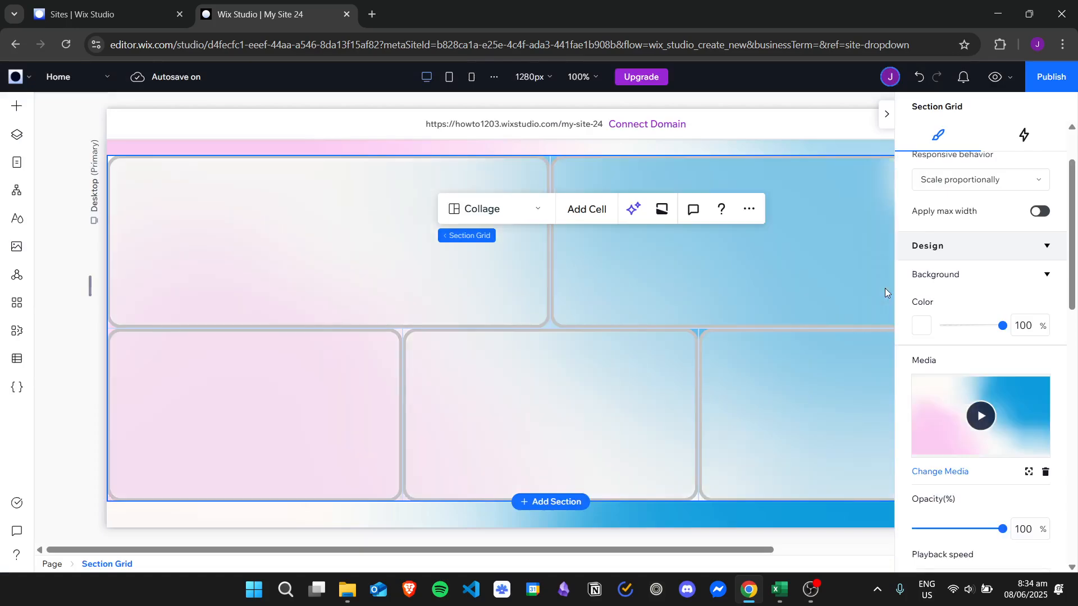
click(886, 114)
scroll(1003, 308, down, 1)
drag(1004, 309, 1000, 283)
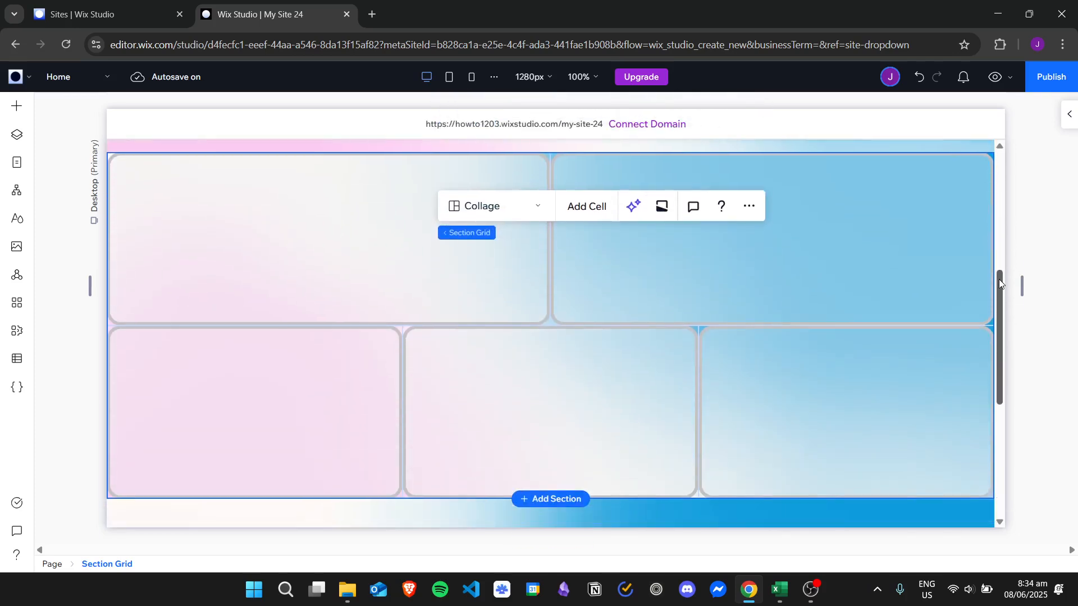
Add the blue and purple triangle from the gradient Vector Art media to the container in the upper-left grid cell
click(388, 247)
right_click(375, 230)
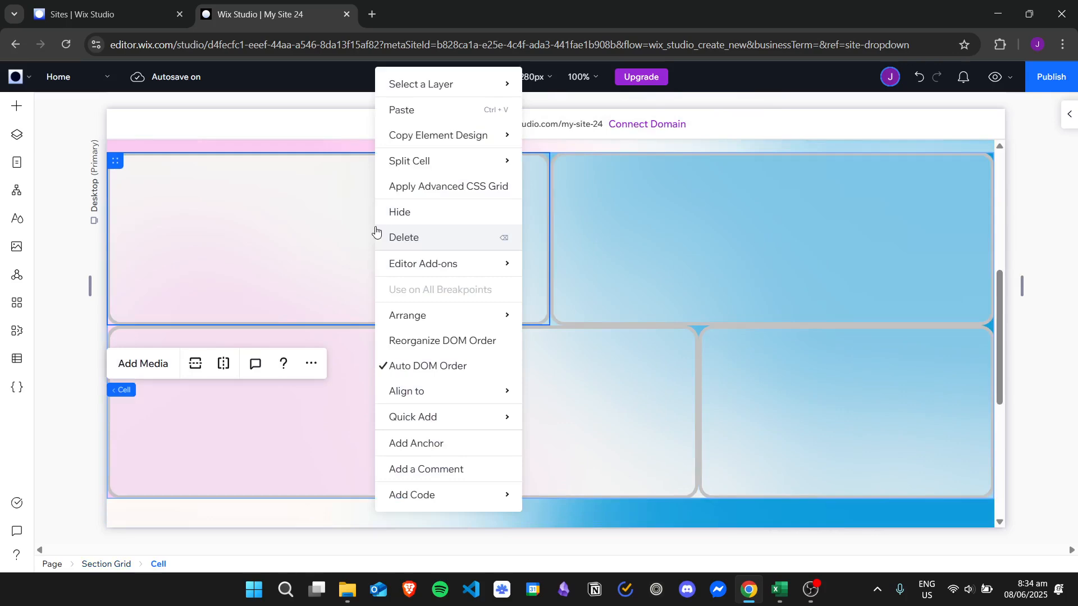
mouse_move(480, 84)
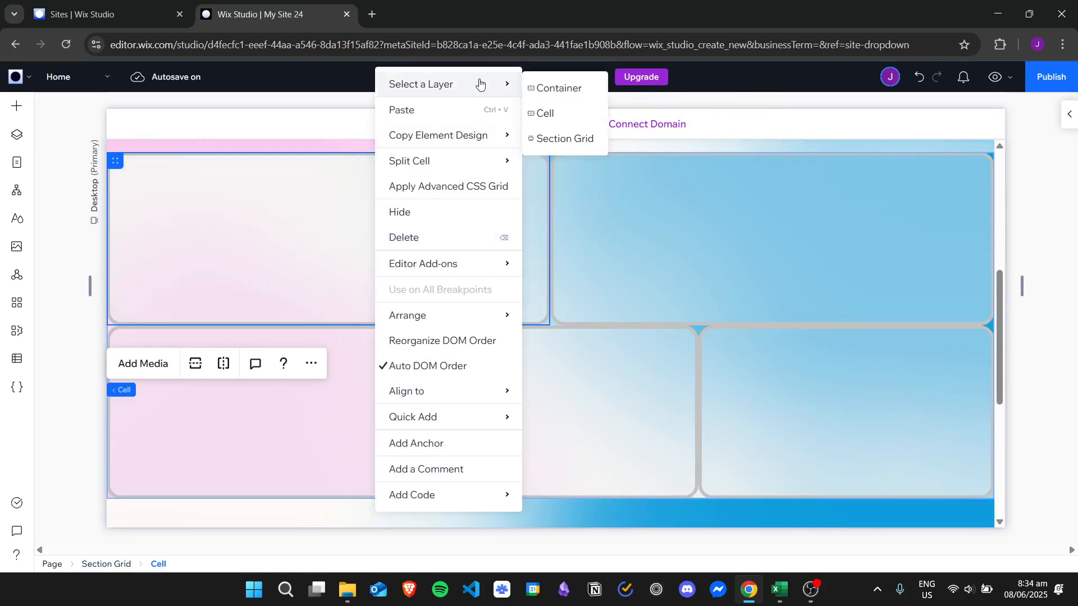
click(578, 91)
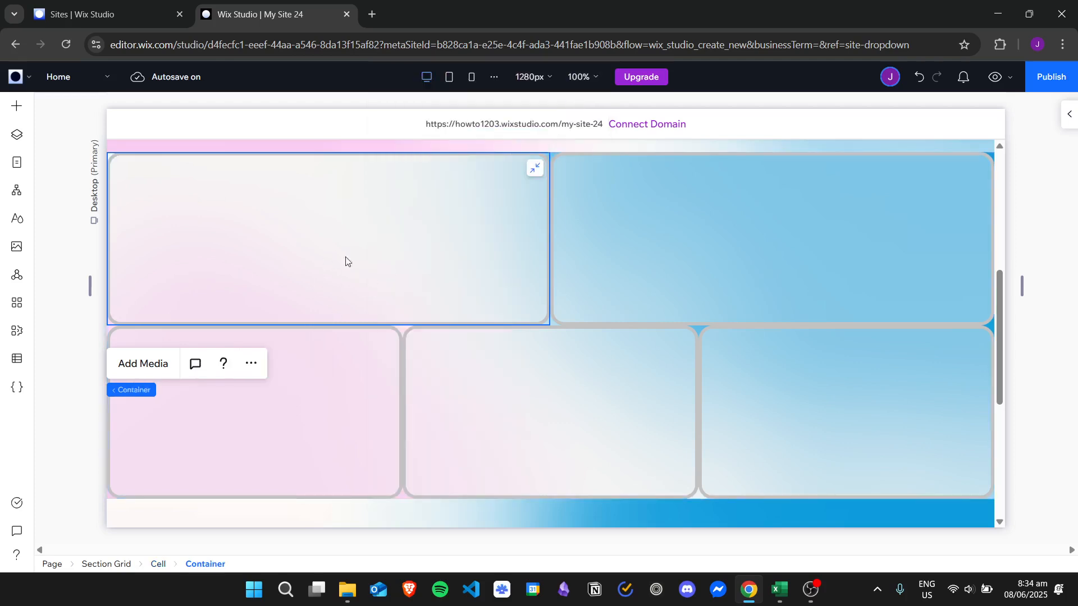
click(147, 367)
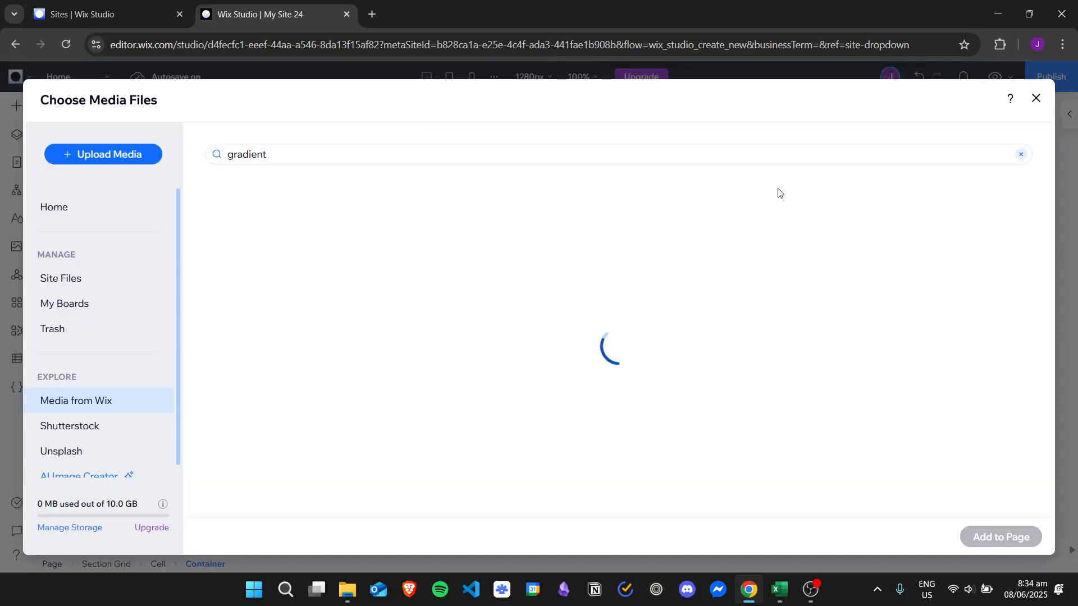
scroll(1051, 197, down, 1)
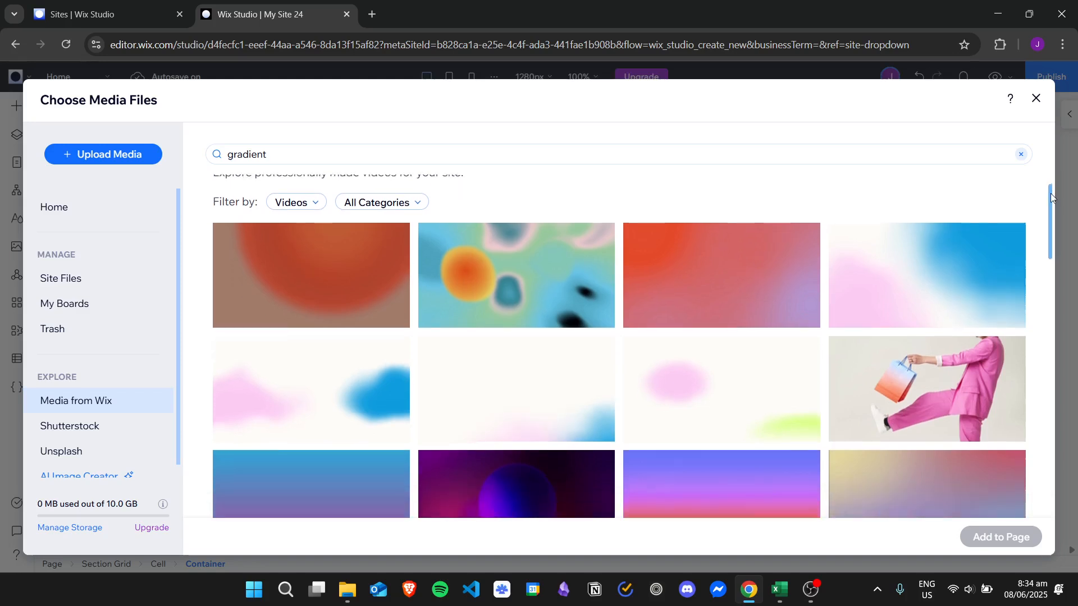
scroll(1051, 197, up, 1)
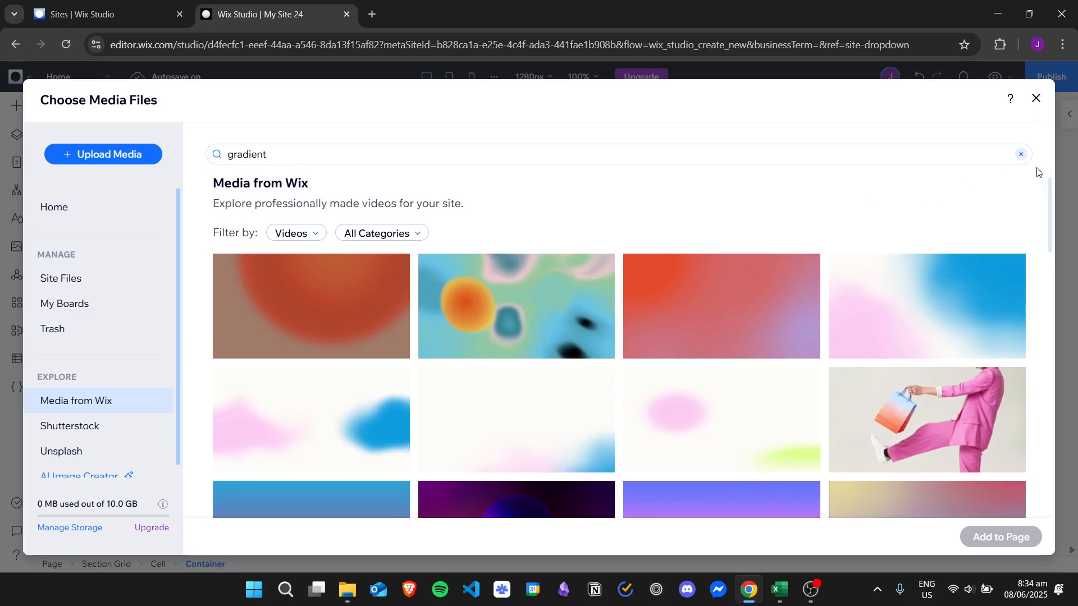
click(314, 235)
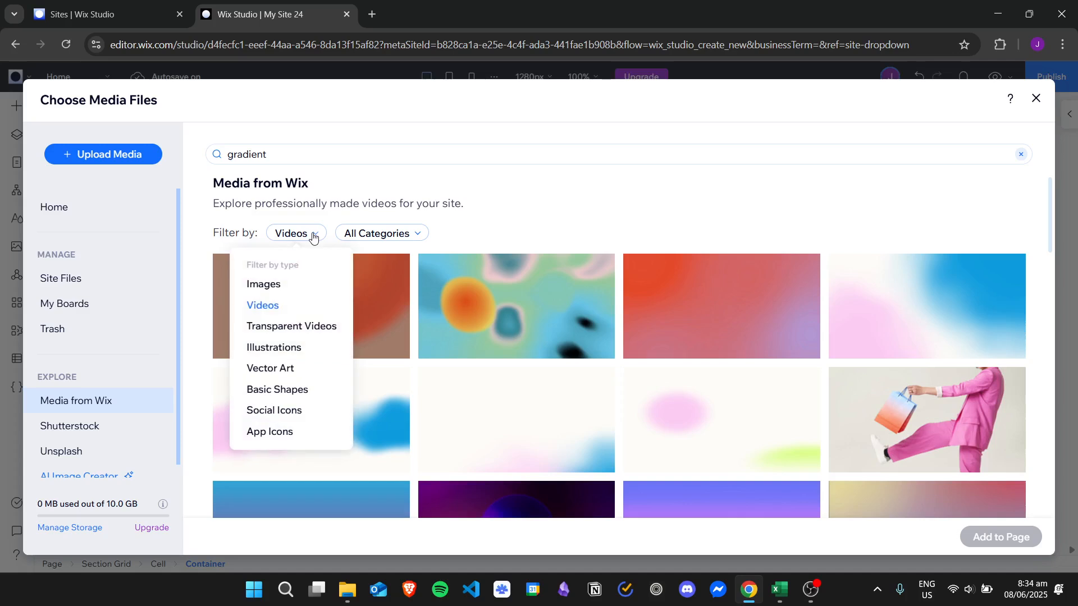
click(293, 368)
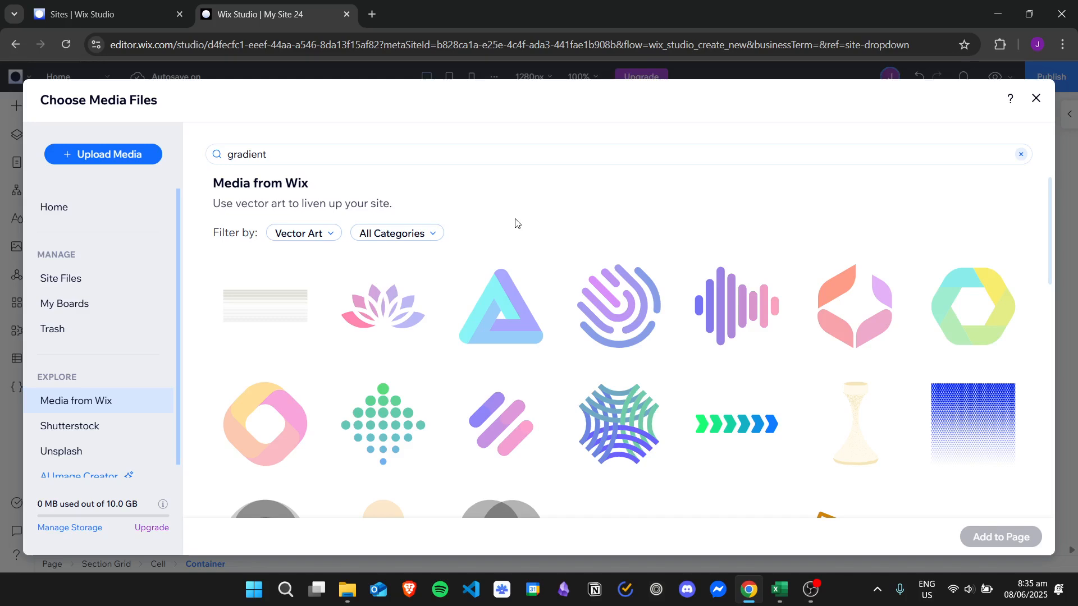
click(496, 302)
double_click(496, 301)
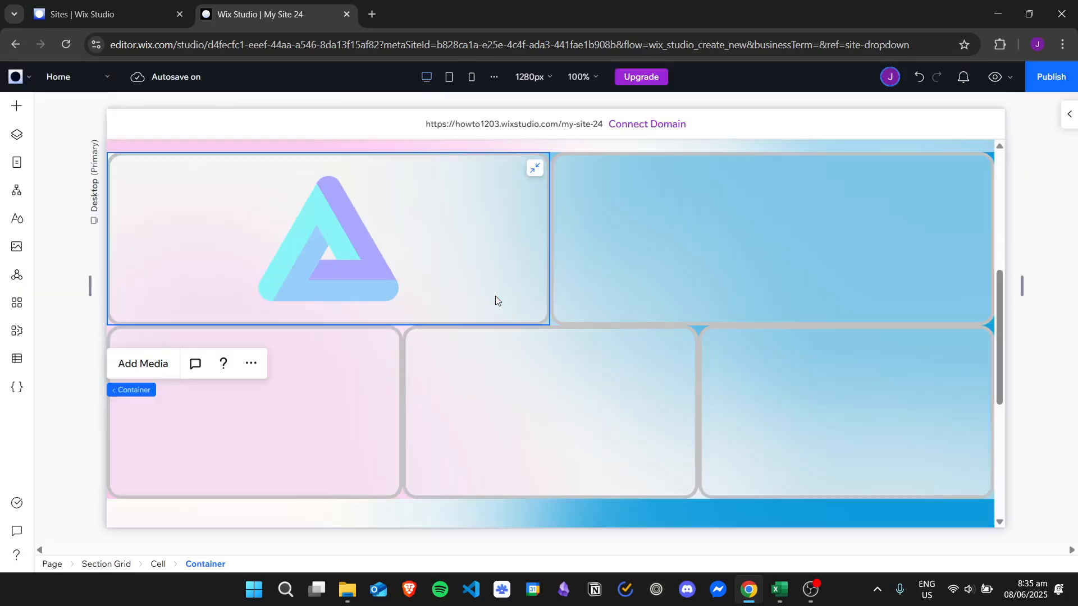
Add the Gradient Waves vector art to the container in the upper-right grid cell
click(779, 224)
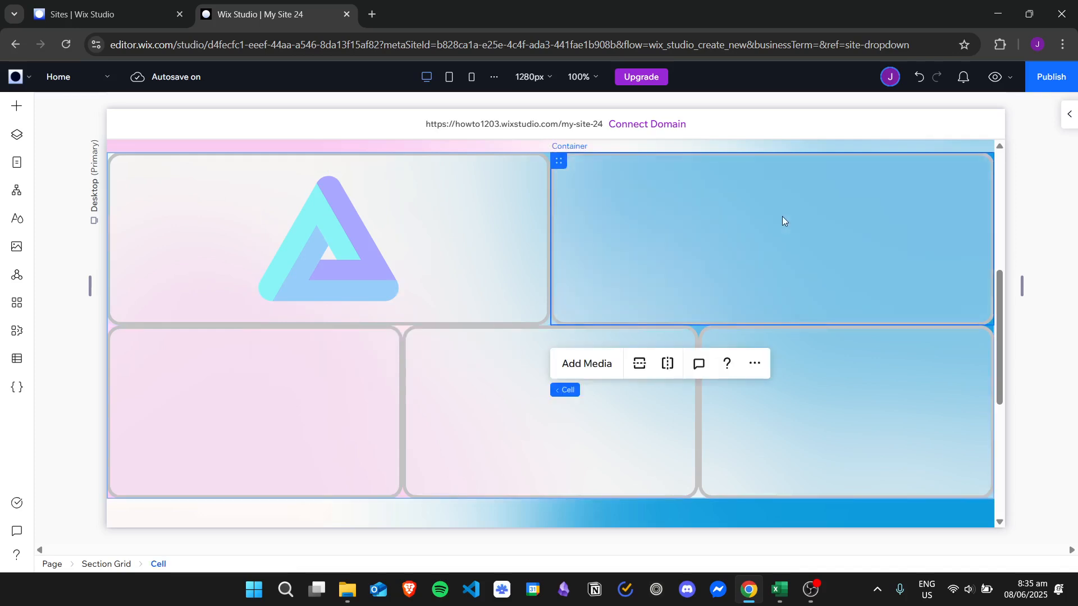
click(782, 218)
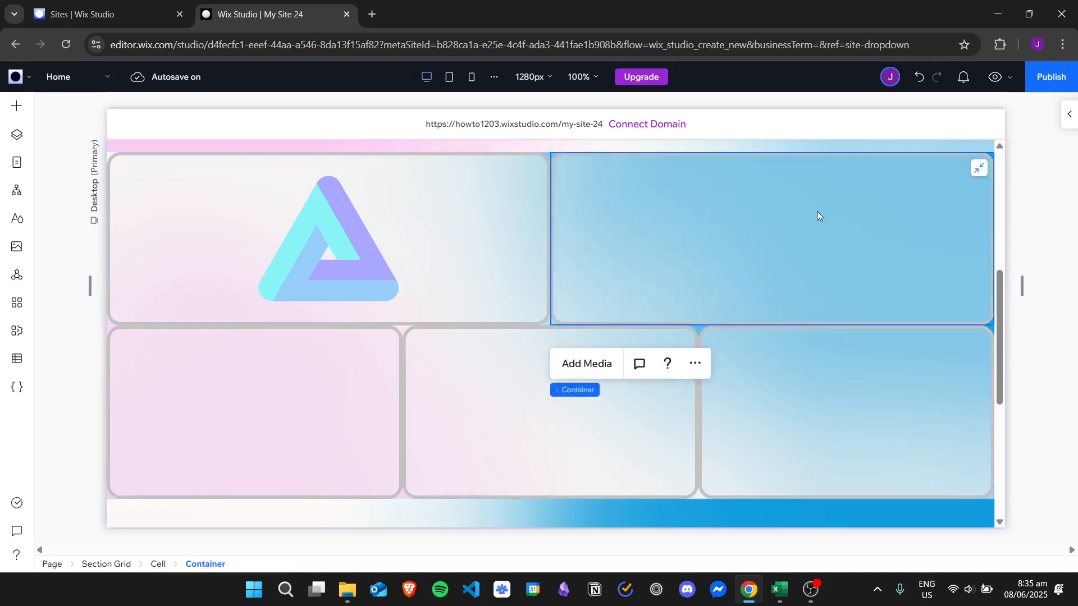
click(608, 365)
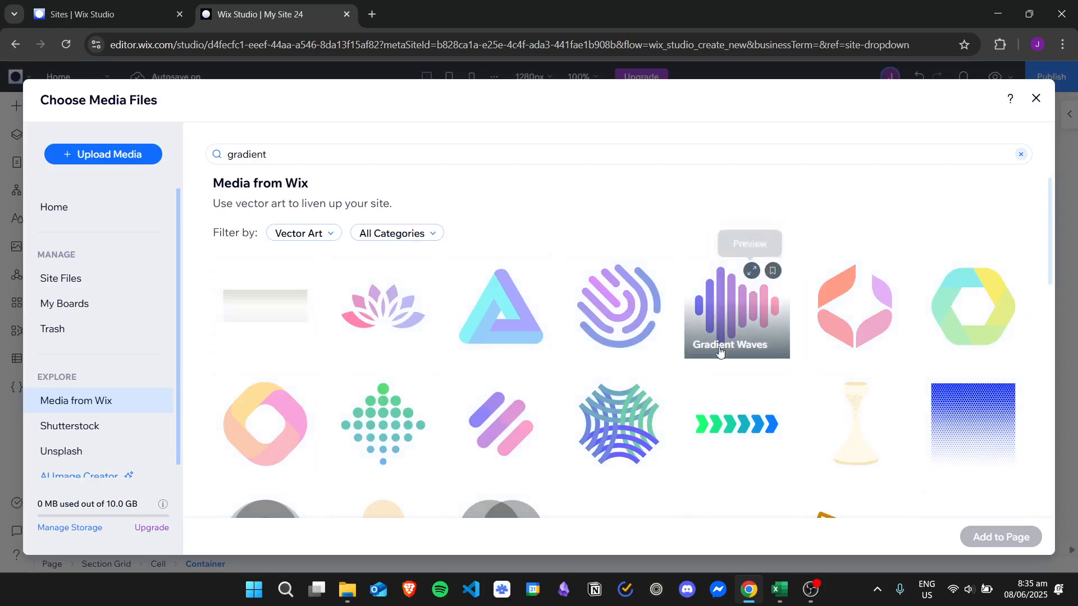
click(723, 312)
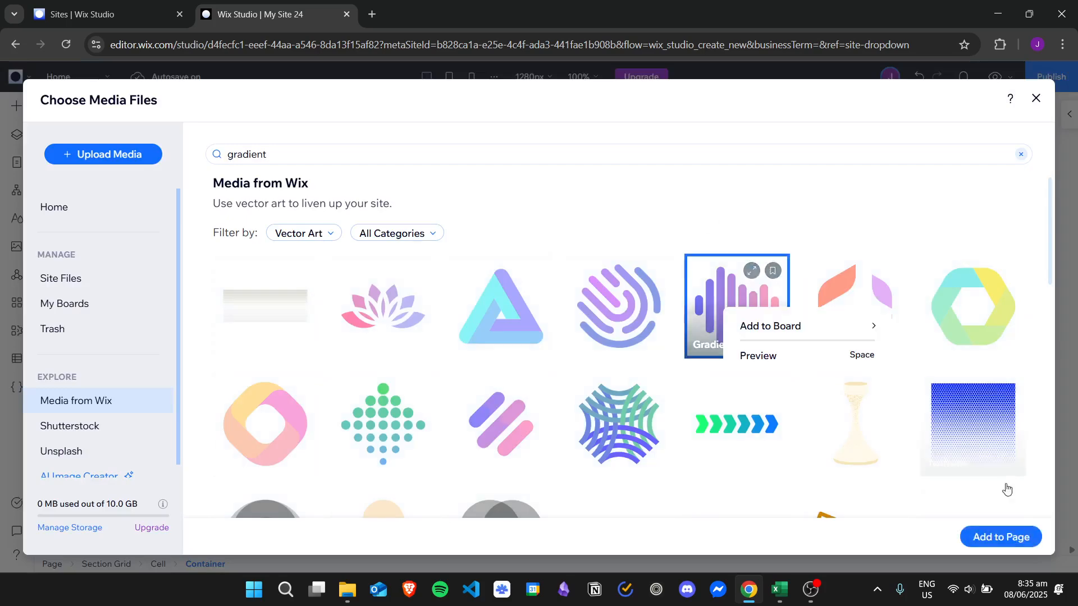
click(1000, 537)
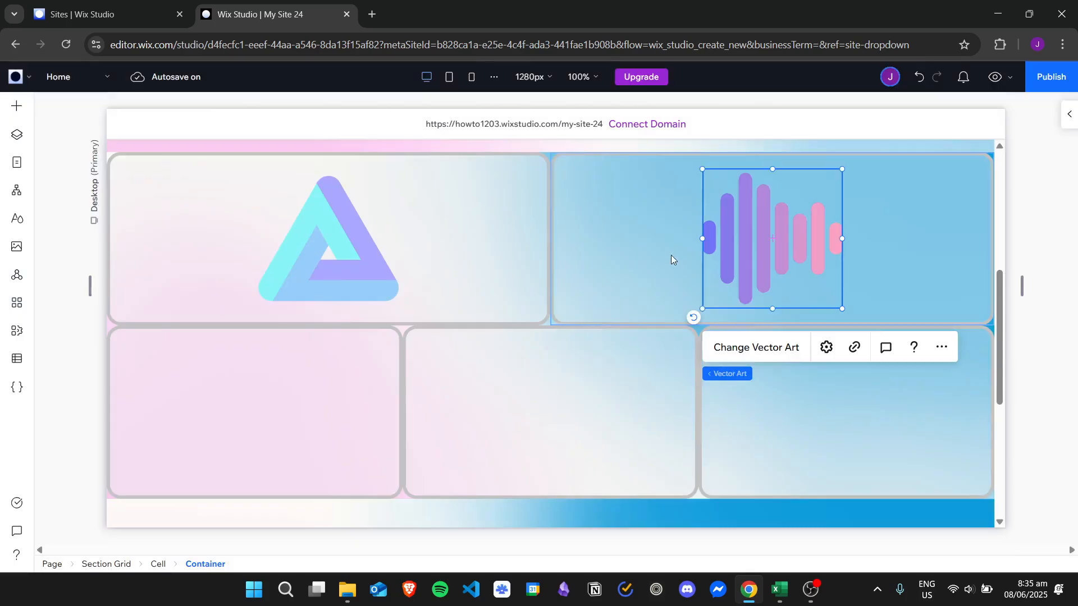
Add the purple and pink diagonal bars vector art to the container in the lower-left grid cell
click(295, 399)
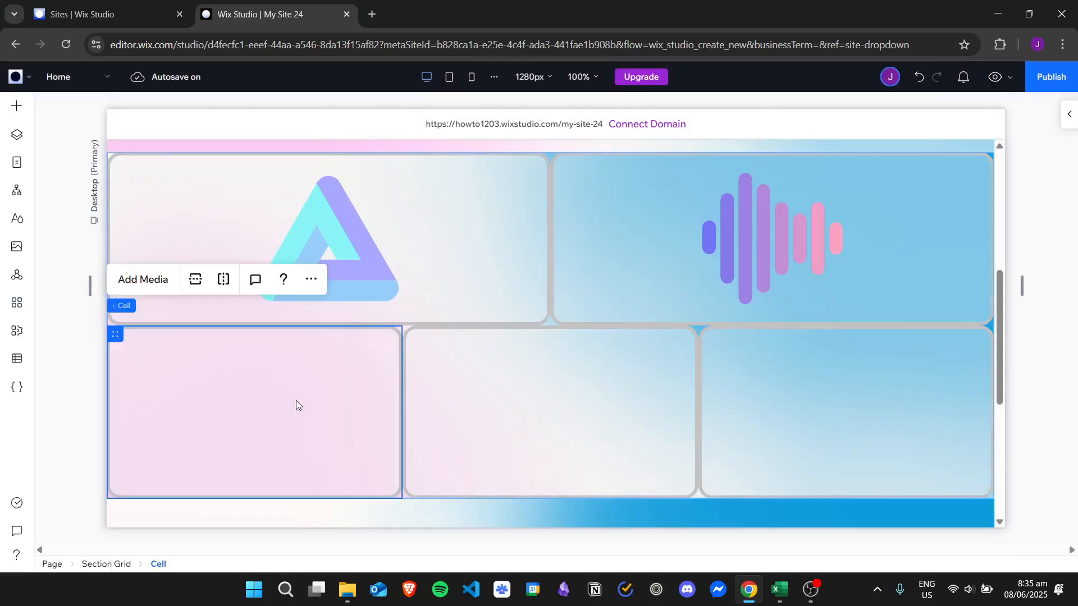
click(160, 290)
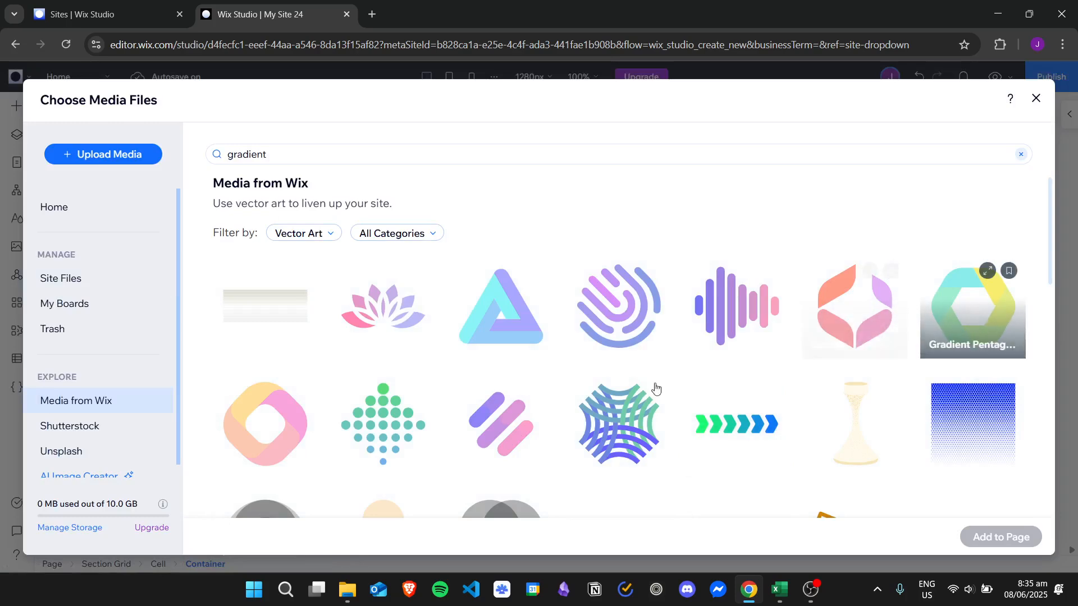
click(505, 431)
double_click(504, 431)
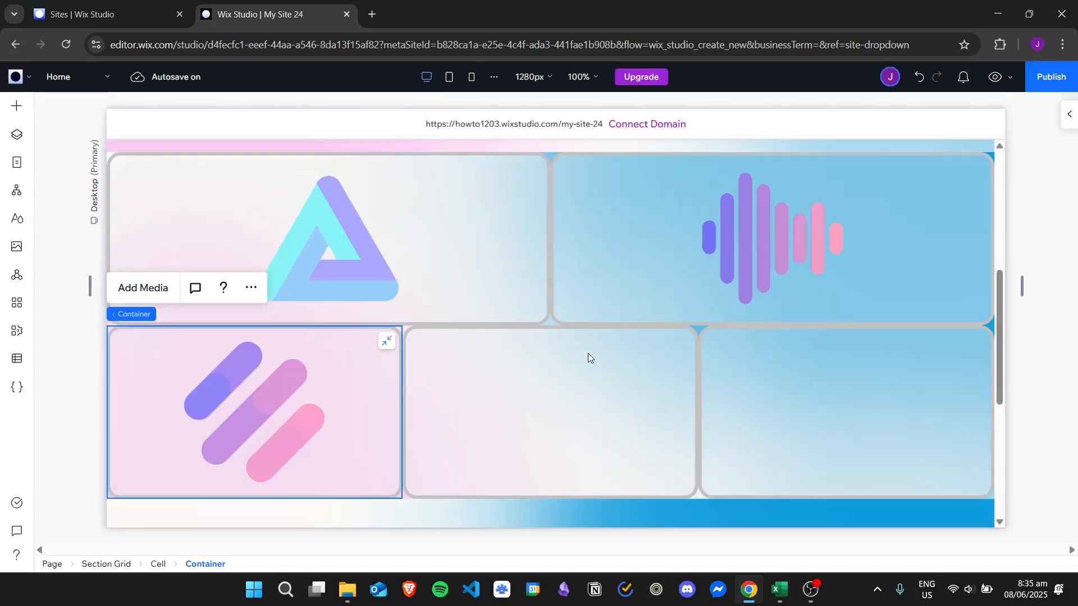
Add the yellow and pink rounded ring vector art to the container in the lower-middle grid cell
click(556, 408)
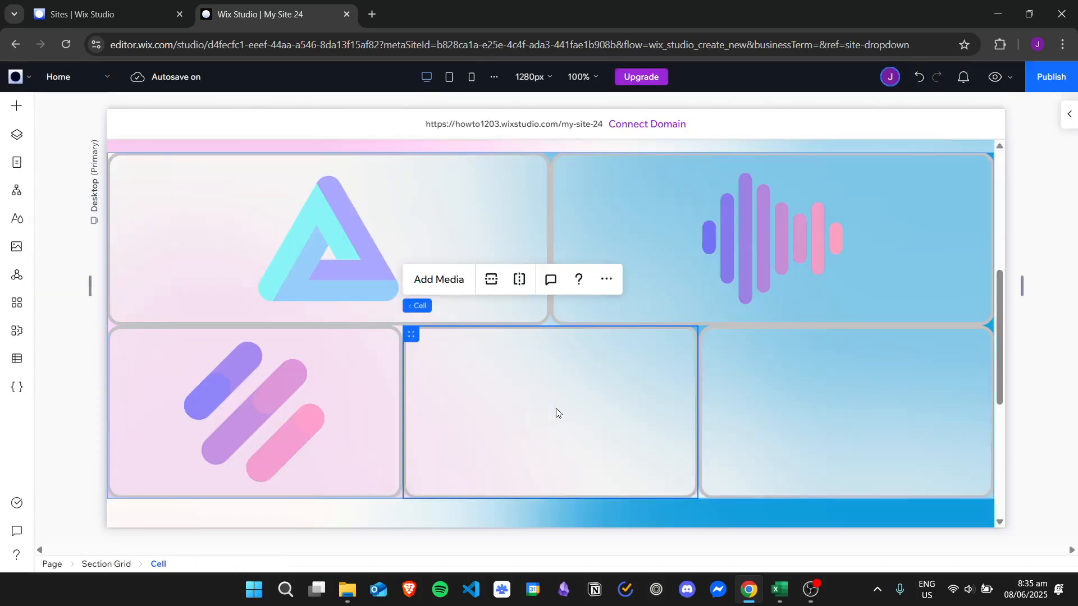
click(447, 294)
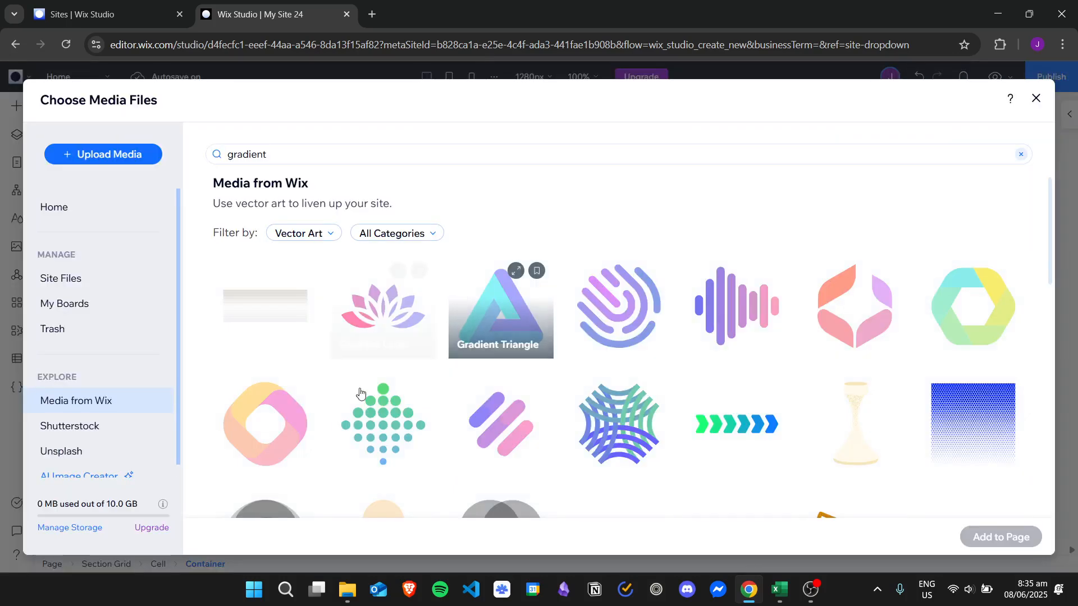
double_click(290, 419)
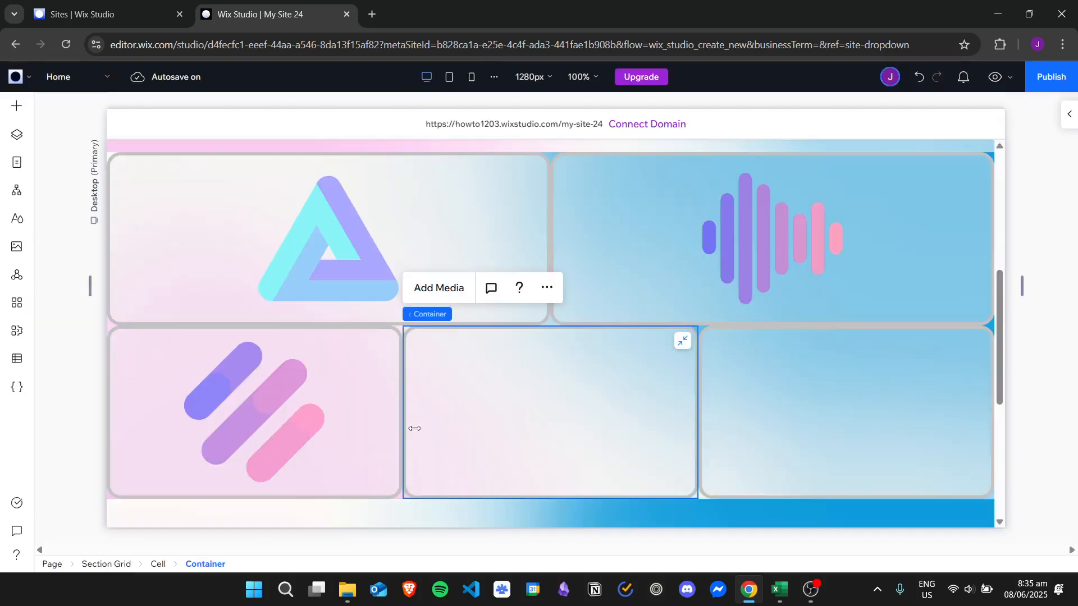
Add the Gradient Meteor vector art to the container in the lower-right grid cell
click(807, 370)
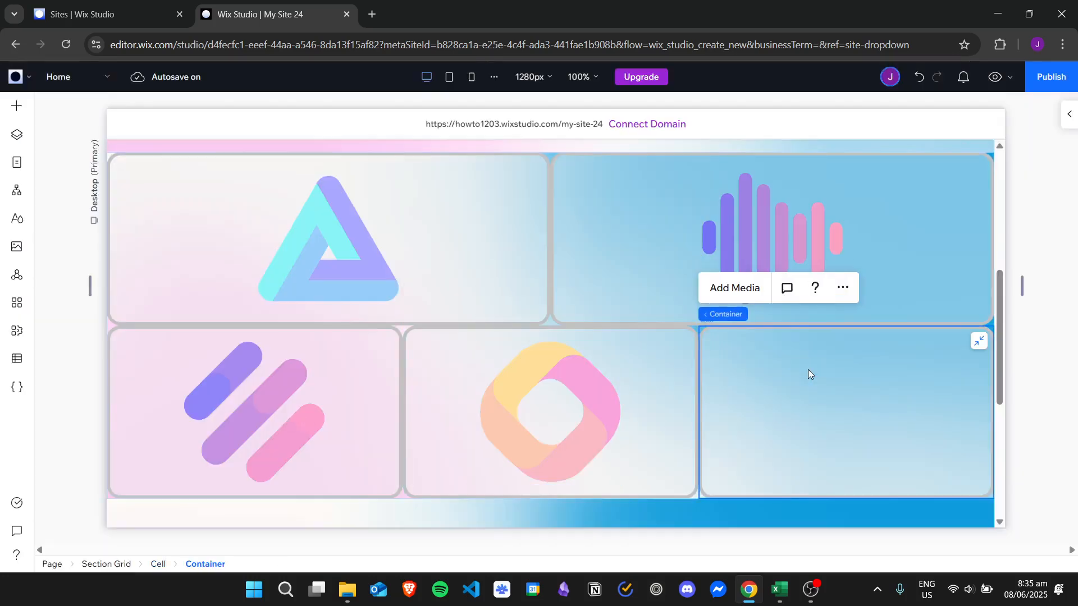
click(745, 287)
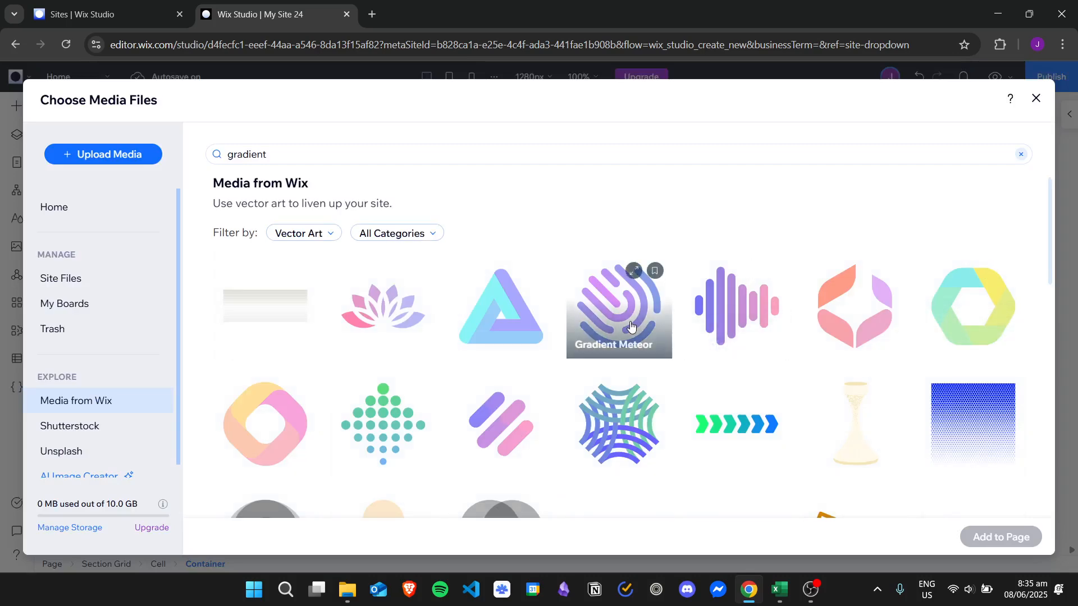
double_click(630, 325)
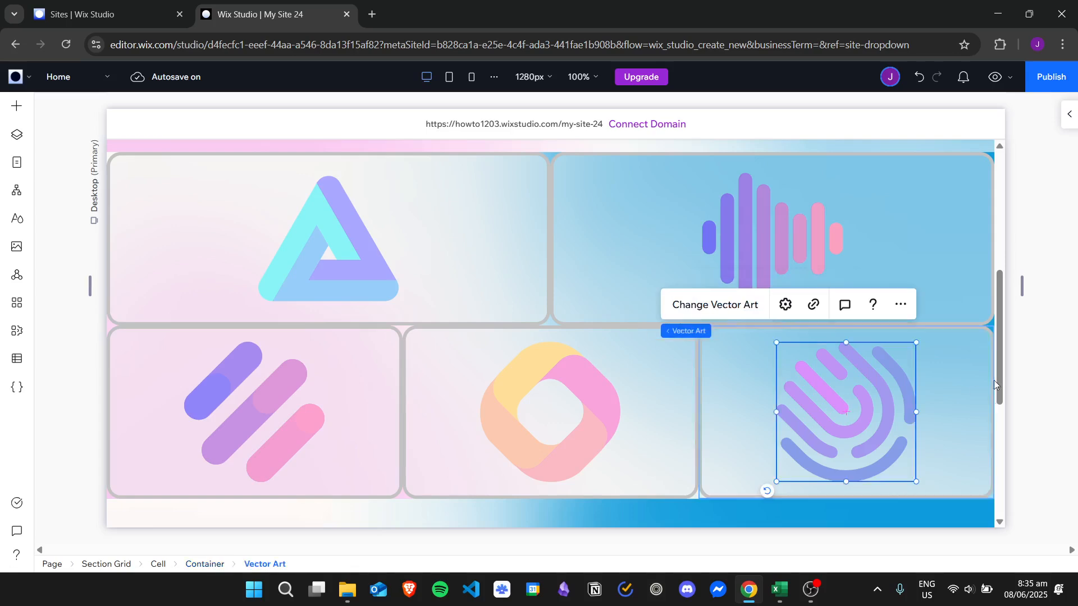
Add a Move scroll animation of type In to the container in the upper-left grid cell
drag(996, 292, 1048, 288)
click(499, 254)
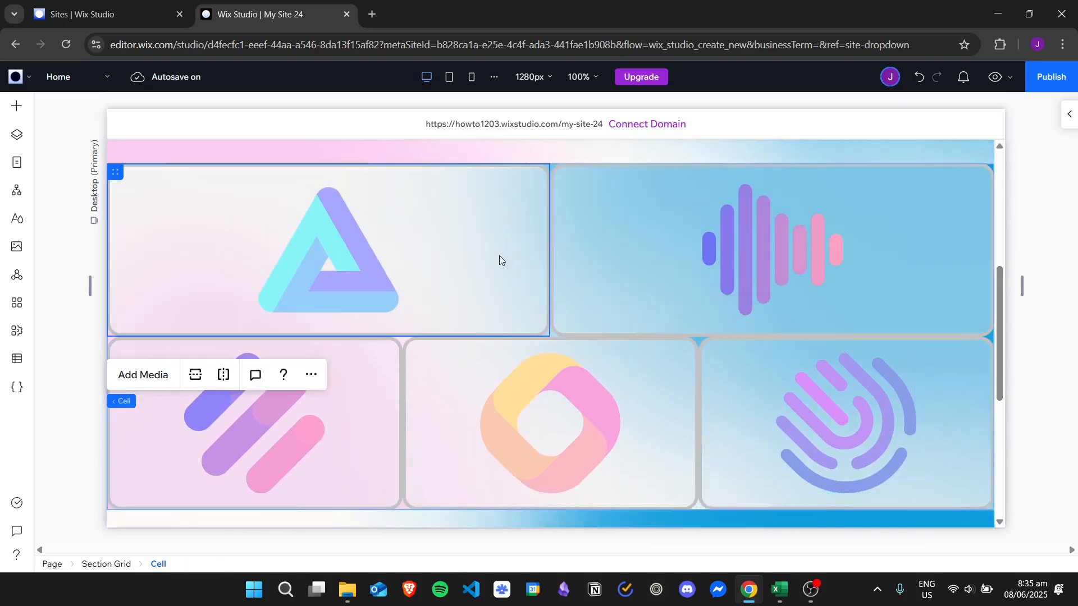
click(444, 244)
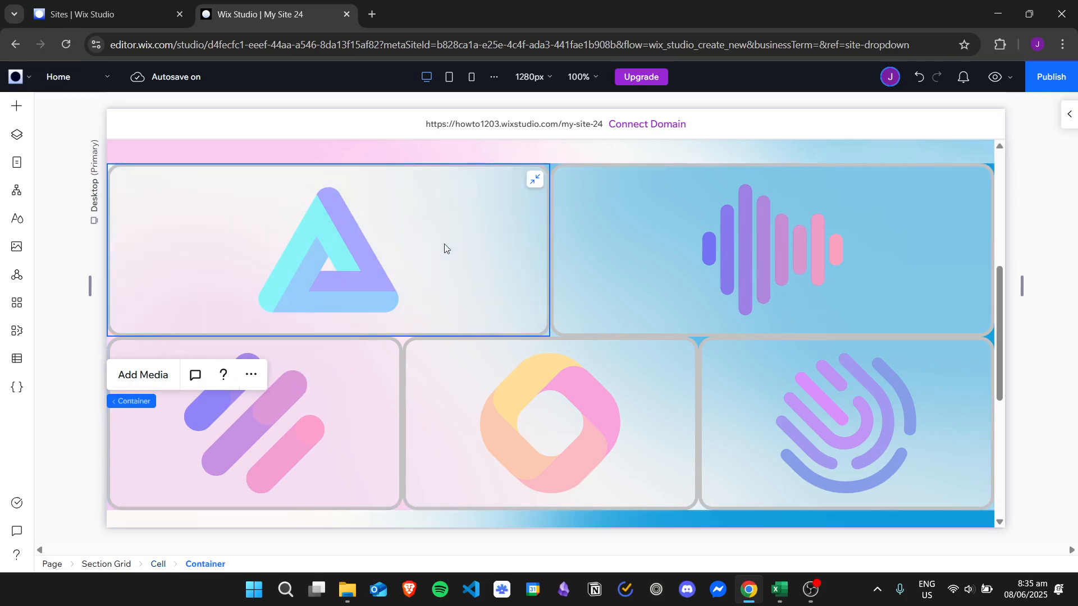
right_click(444, 245)
mouse_move(552, 83)
click(640, 87)
click(1072, 115)
click(1028, 139)
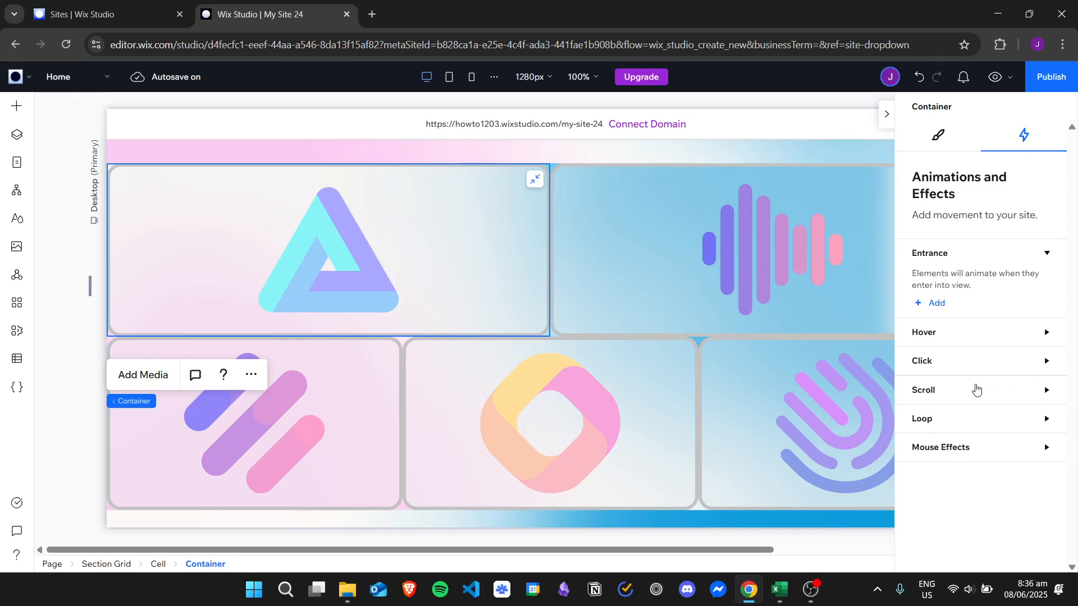
click(1033, 392)
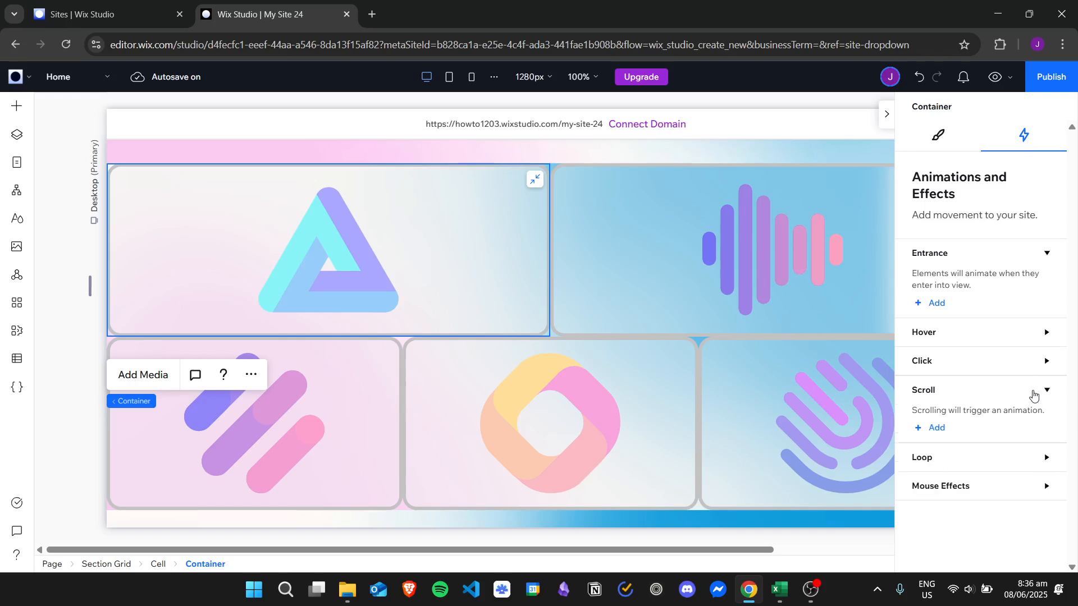
click(936, 428)
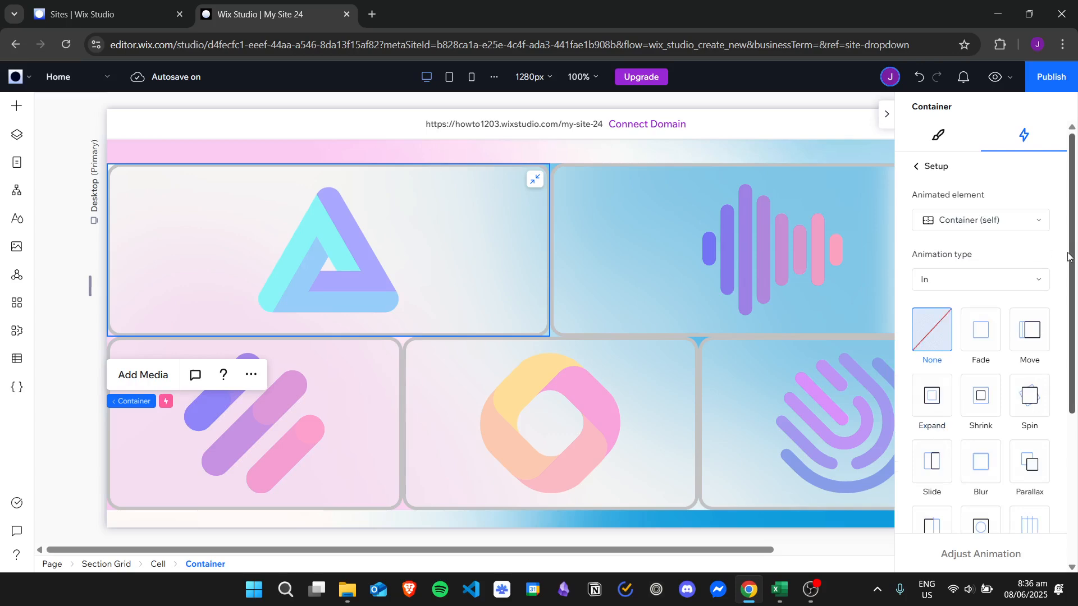
drag(1070, 255, 1072, 423)
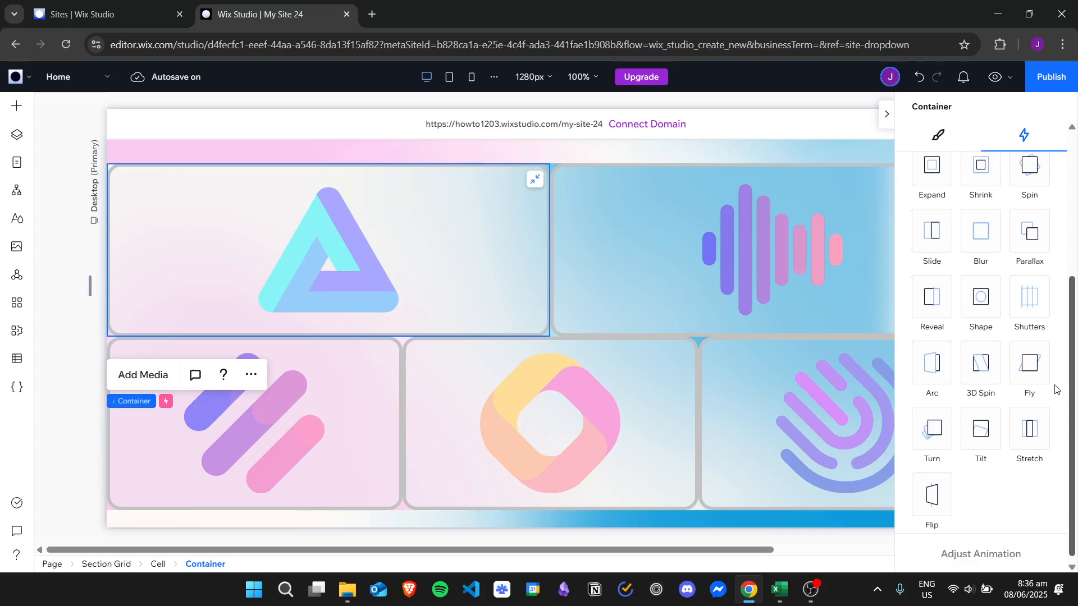
scroll(1028, 269, up, 3)
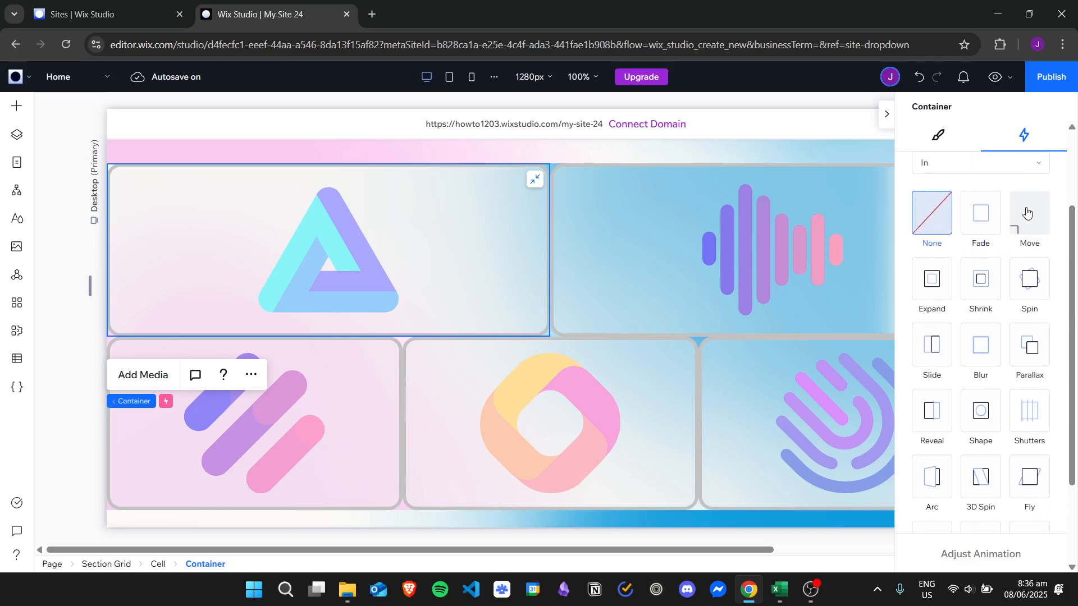
click(1026, 213)
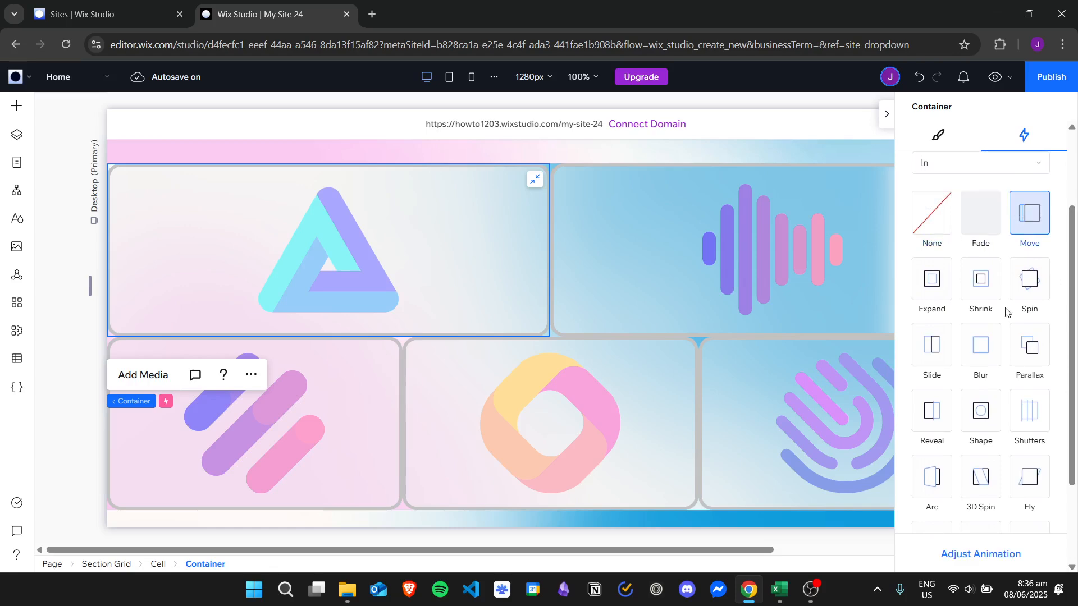
drag(1072, 265, 1071, 215)
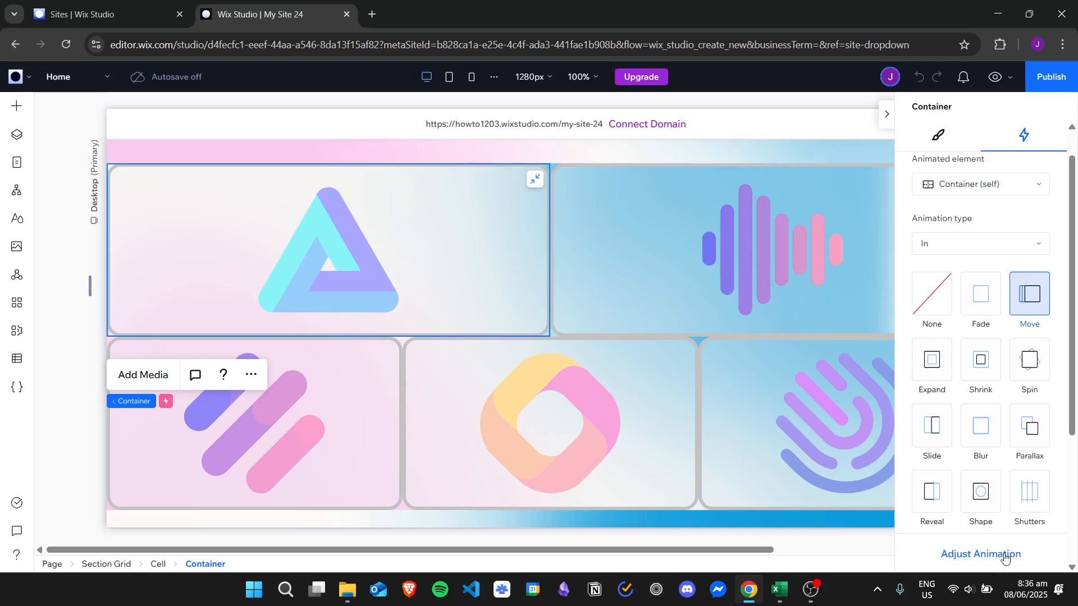
Adjust the upper-left container's Move animation to a 350° angle and 200 px distance, extending the end of its animation area slightly past 50%
click(980, 555)
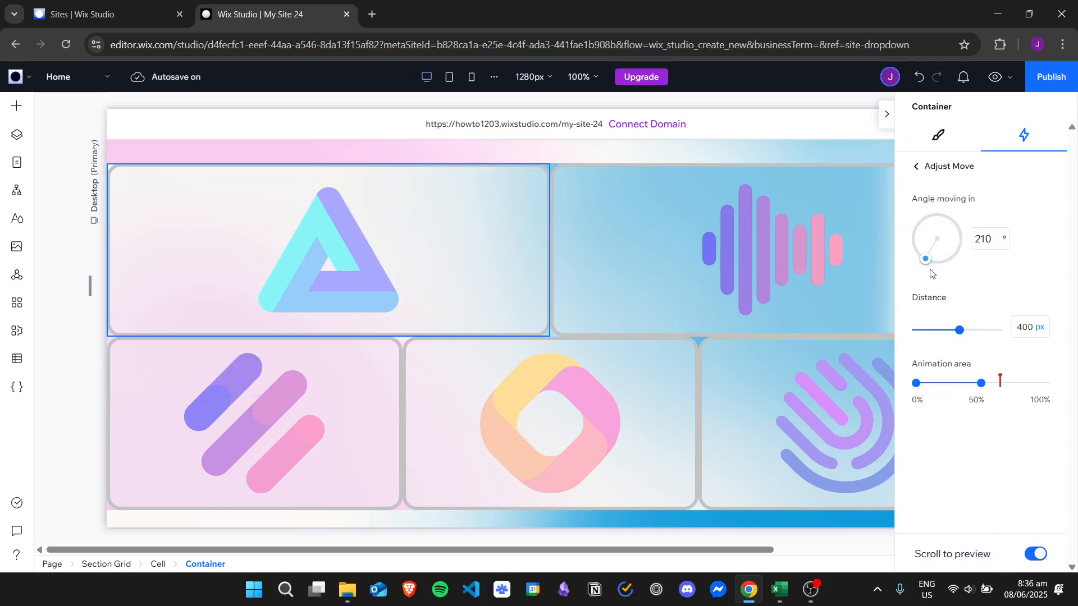
click(991, 240)
text(350)
click(1007, 268)
click(1030, 326)
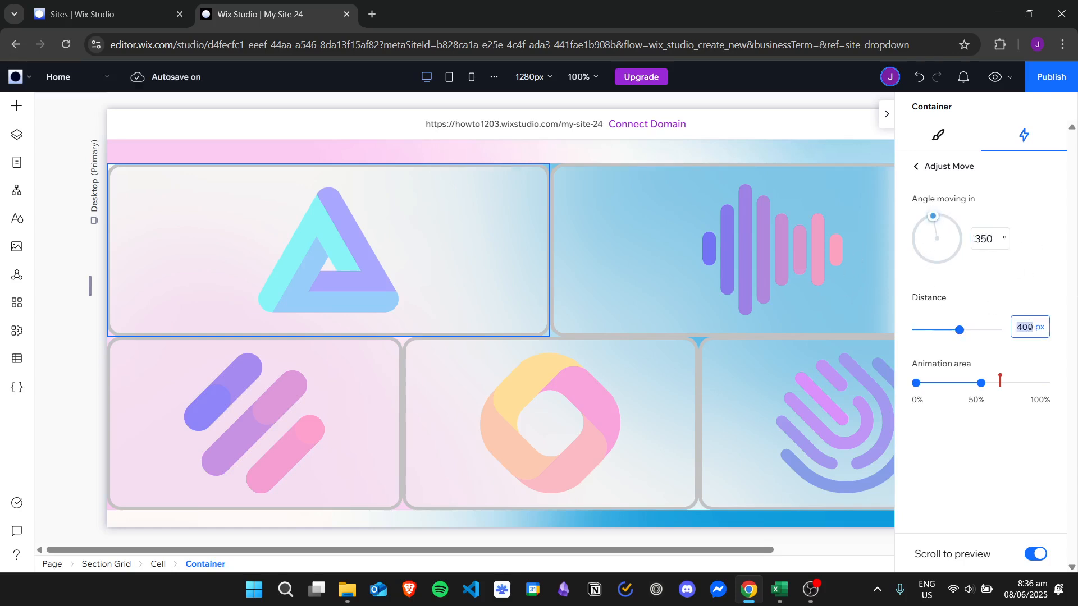
text(200)
click(1025, 290)
drag(979, 383, 992, 389)
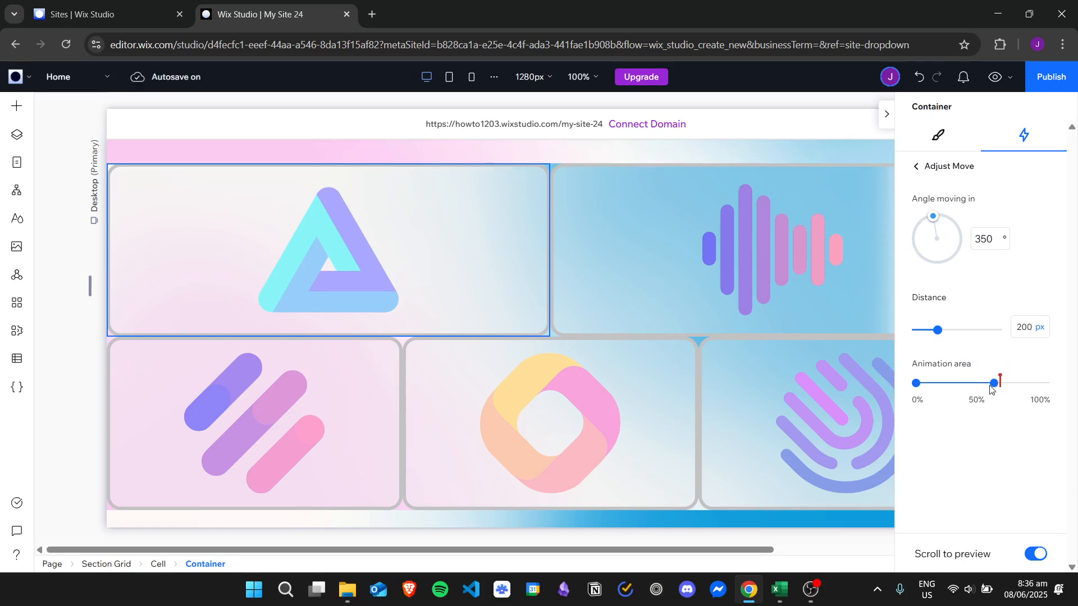
click(885, 119)
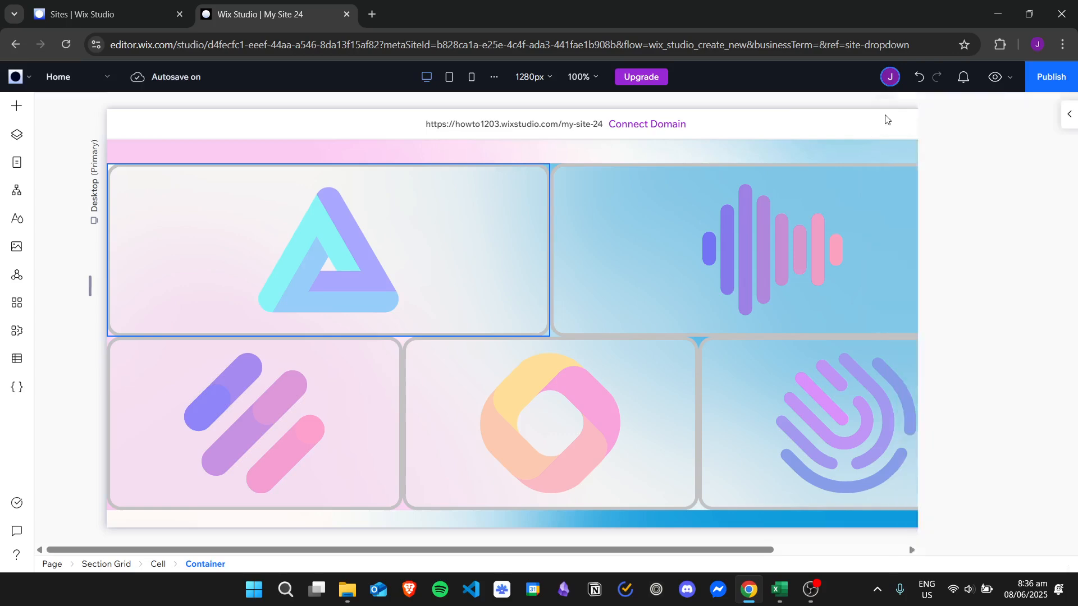
Add a Move scroll animation of type In to the container in the upper-right grid cell
click(900, 234)
click(901, 235)
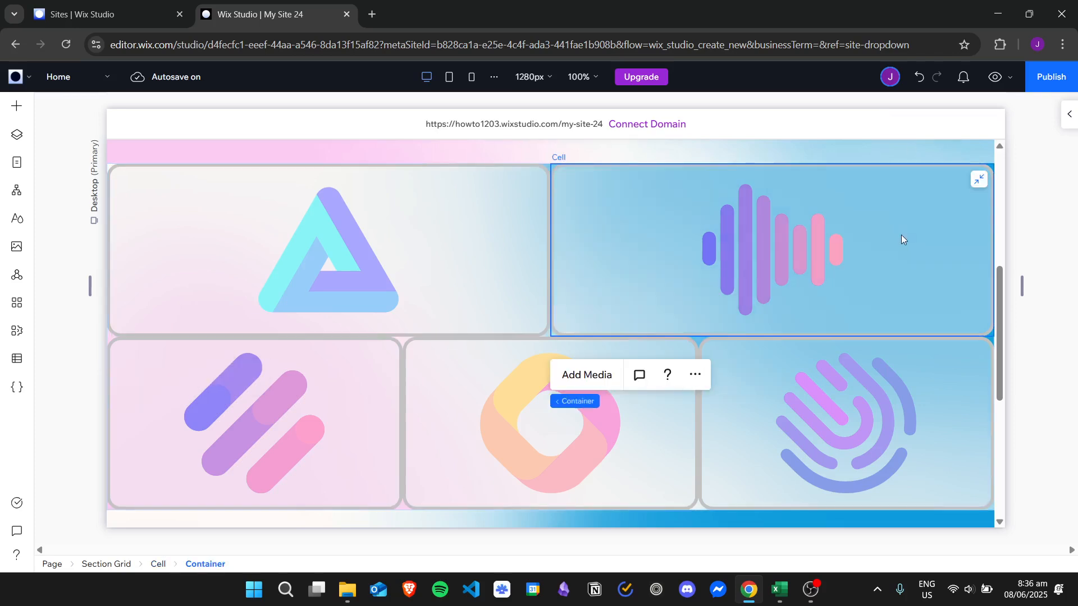
click(1068, 115)
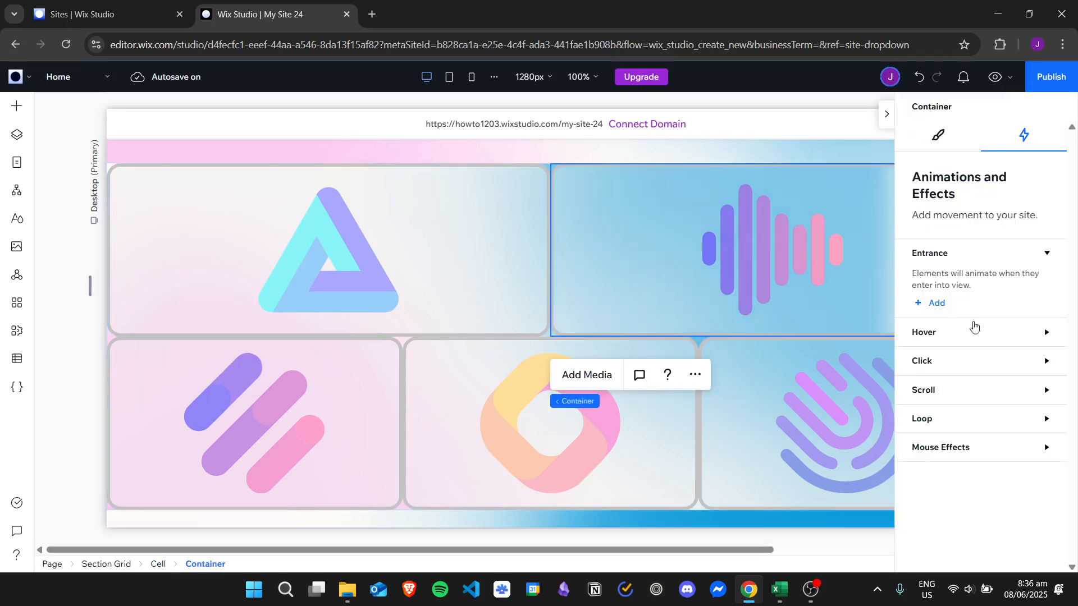
click(956, 392)
click(937, 433)
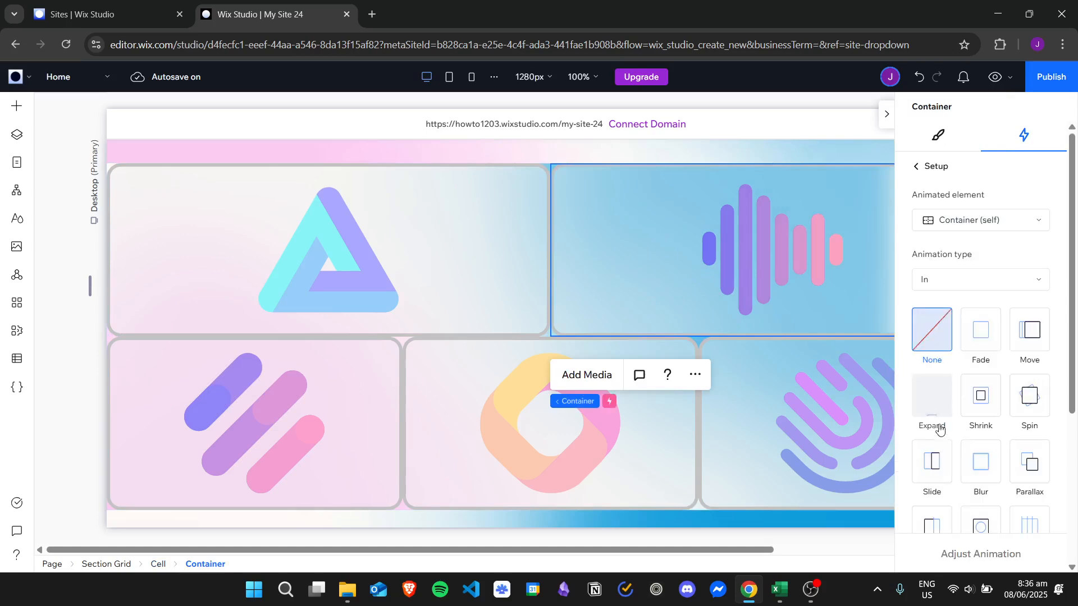
click(1026, 333)
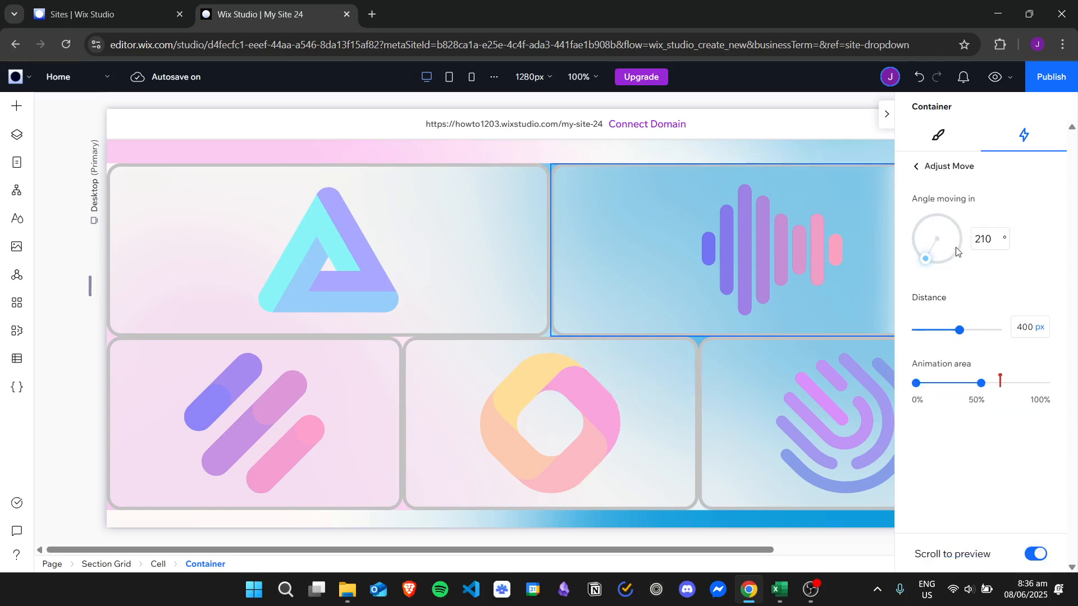
Adjust the upper-right container's Move animation to a 10° angle and 200 px distance, extending the end of its animation area slightly past 50%
double_click(983, 240)
text(10)
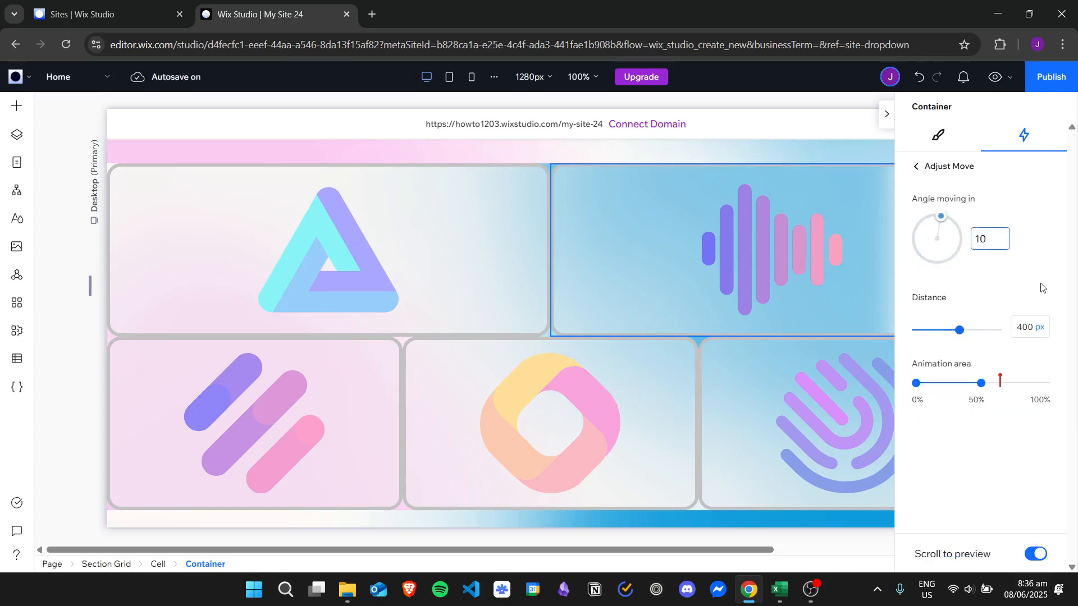
double_click(1017, 328)
text(200)
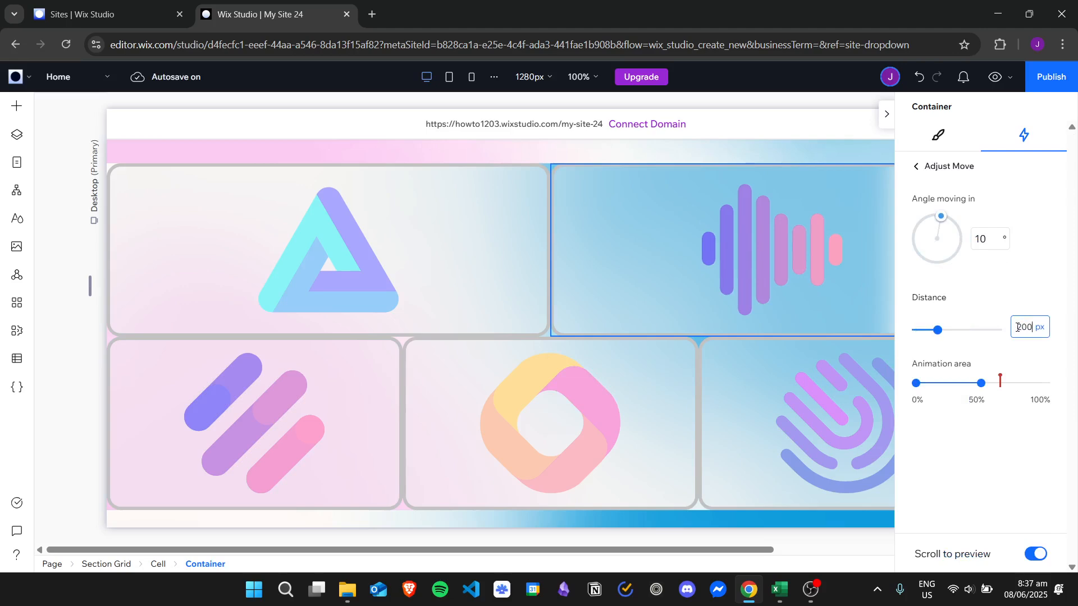
drag(986, 381, 994, 383)
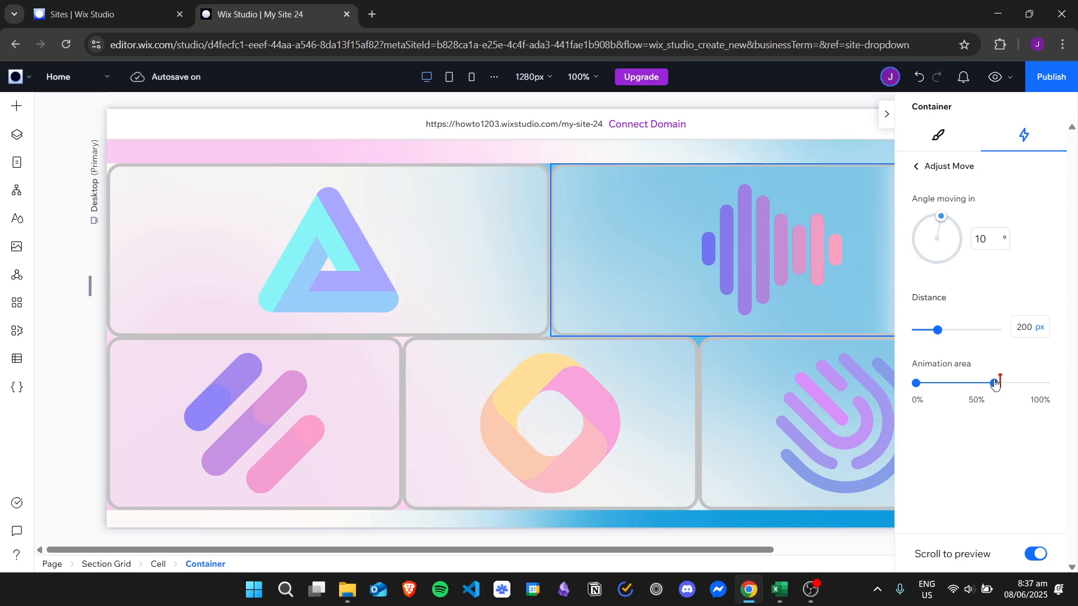
click(887, 113)
Add a Move scroll animation of type In to the container in the lower-left grid cell
click(307, 390)
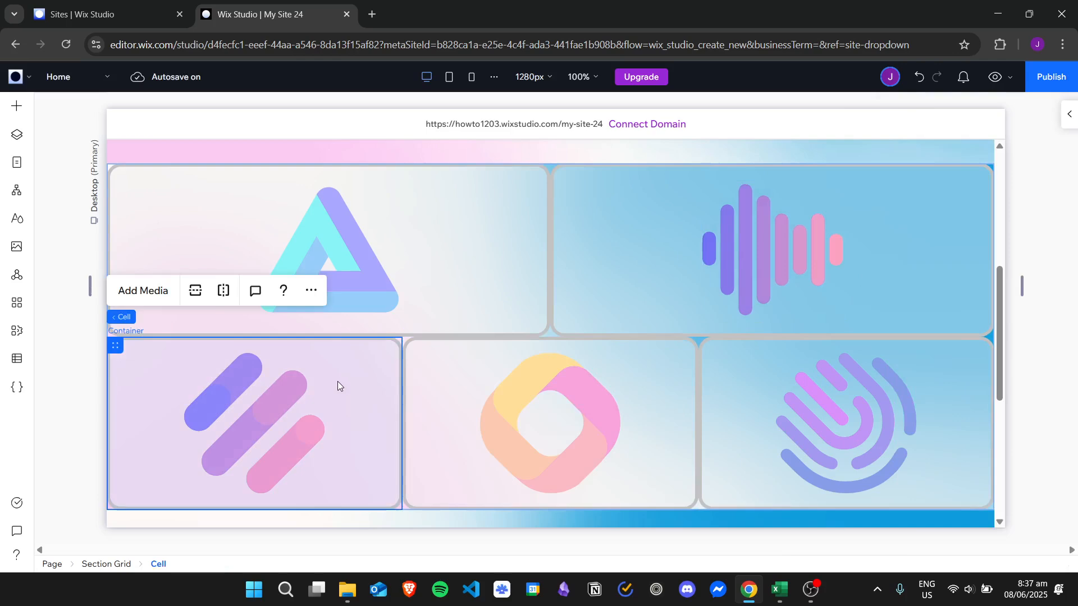
click(339, 385)
click(1068, 115)
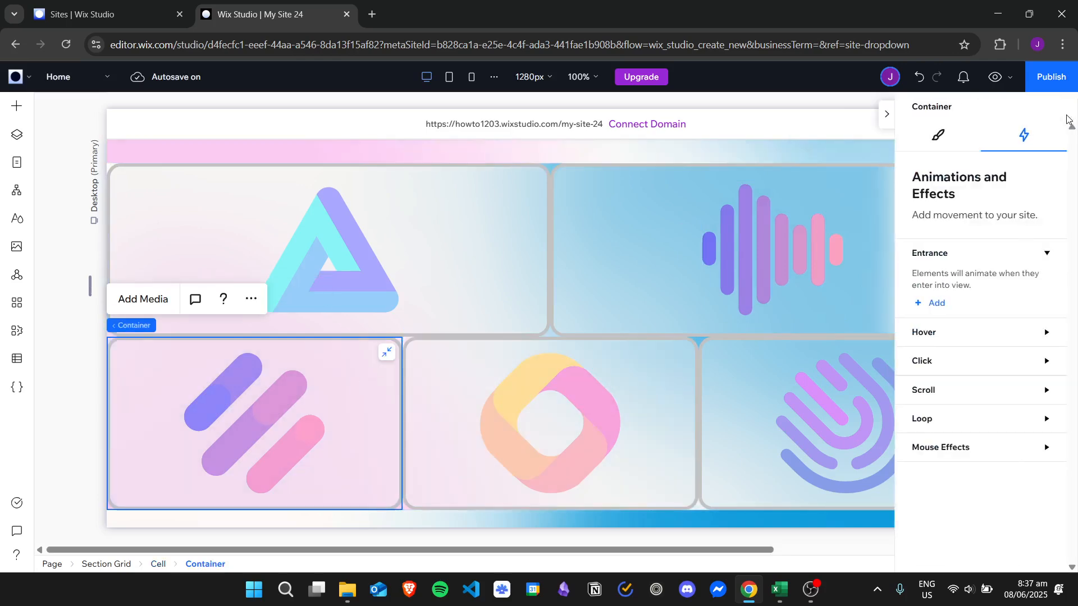
click(935, 390)
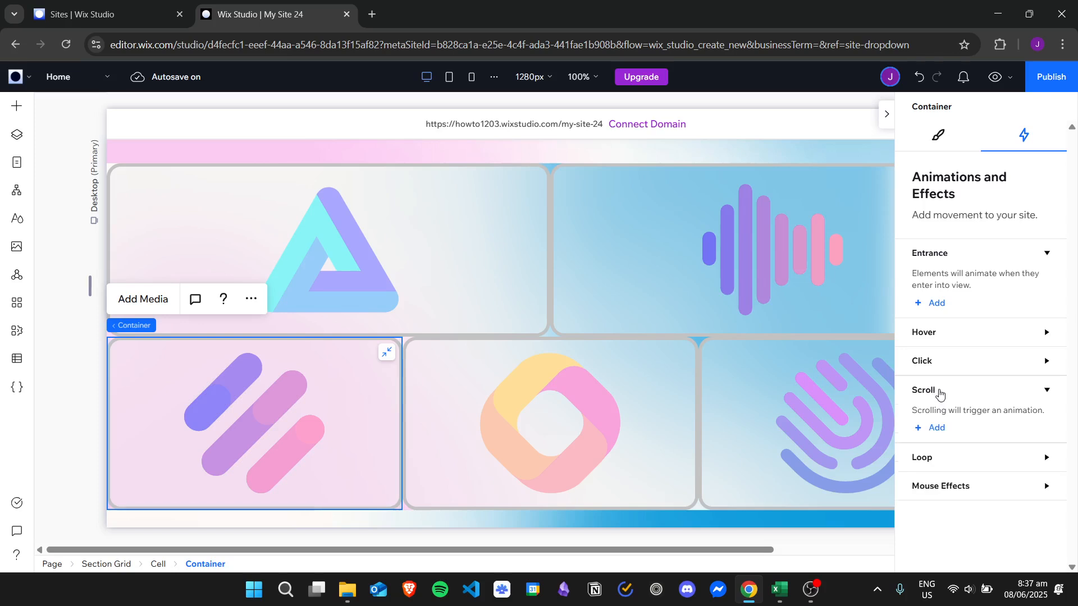
click(936, 428)
click(1027, 342)
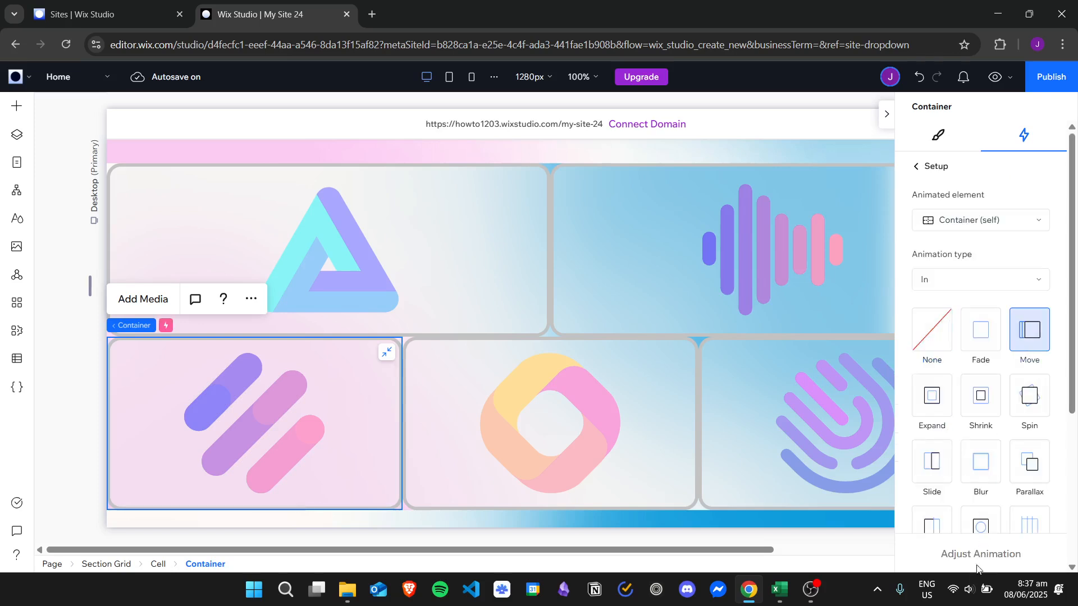
Adjust the lower-left container's Move animation to a distance of 200 px and an angle of 190°
click(977, 556)
click(1024, 326)
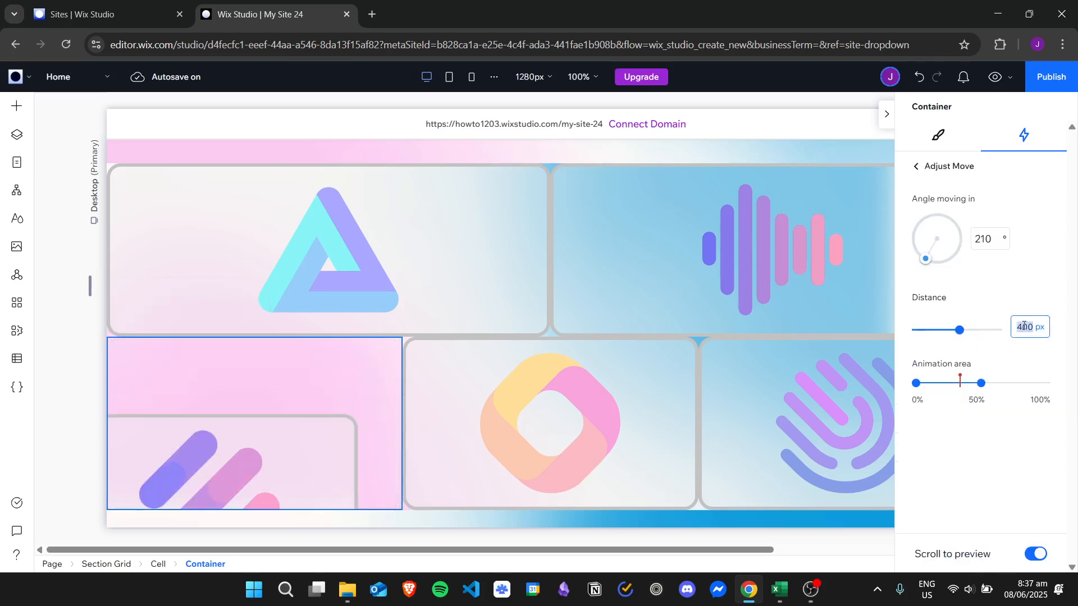
text(20)
click(983, 384)
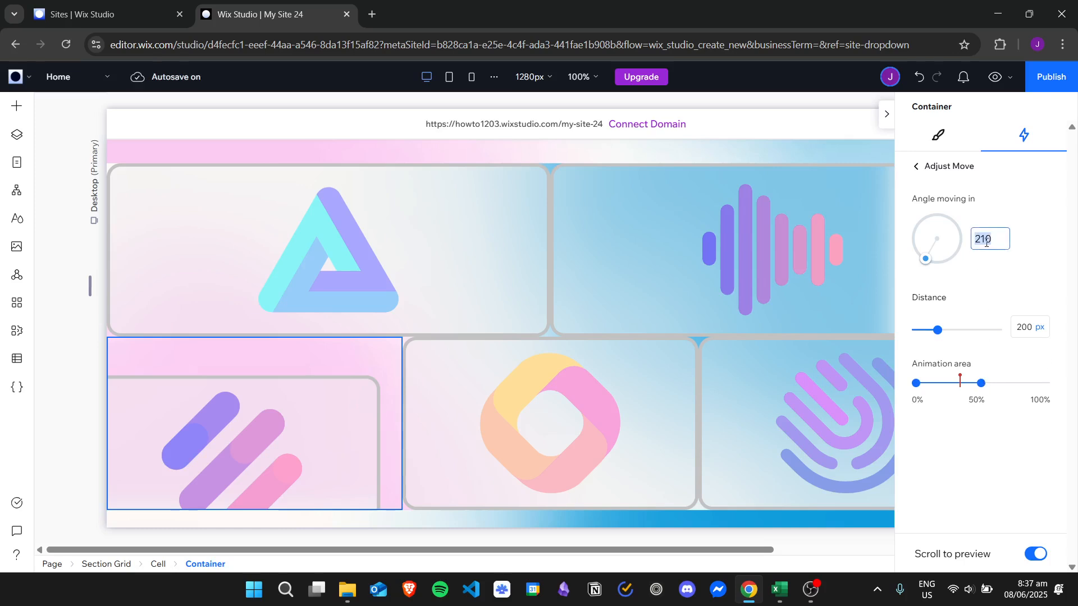
text(190)
click(890, 116)
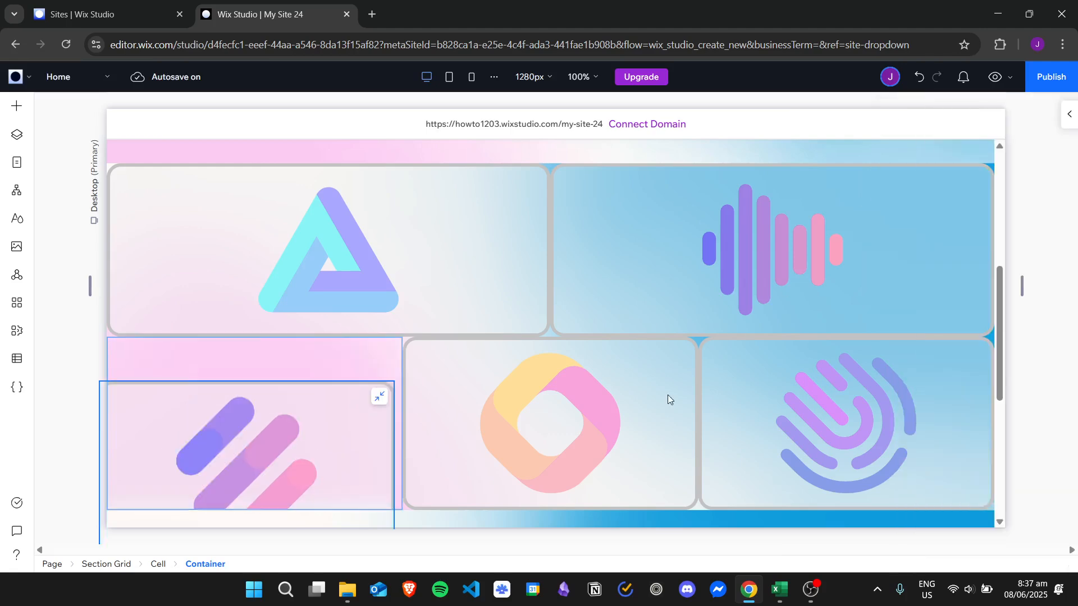
Shorten the lower-left container's Move scroll animation so that its animation area ends at about 35%
click(626, 395)
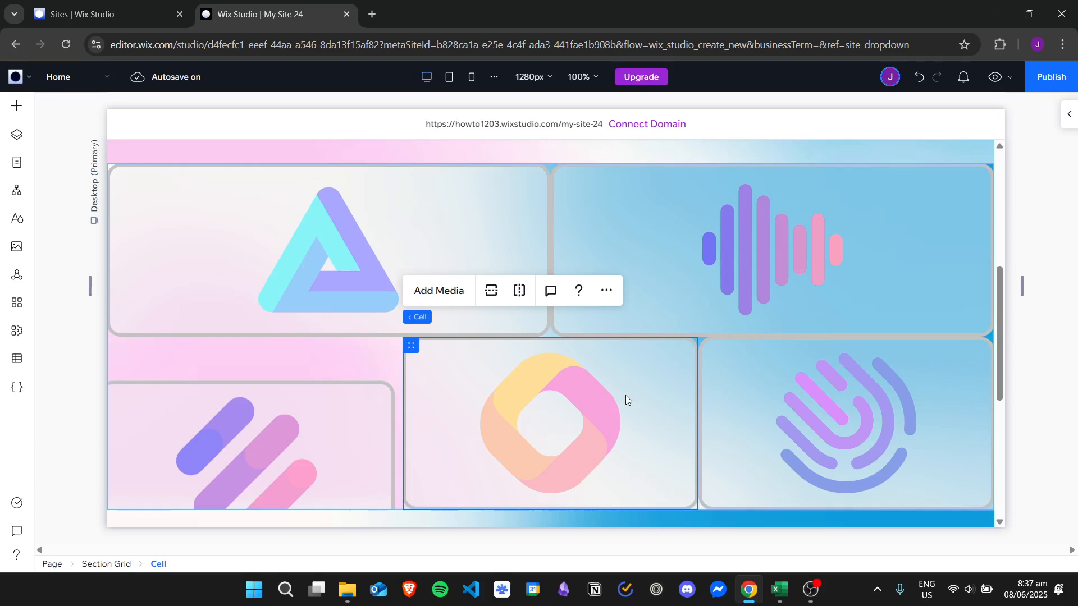
click(625, 395)
click(213, 413)
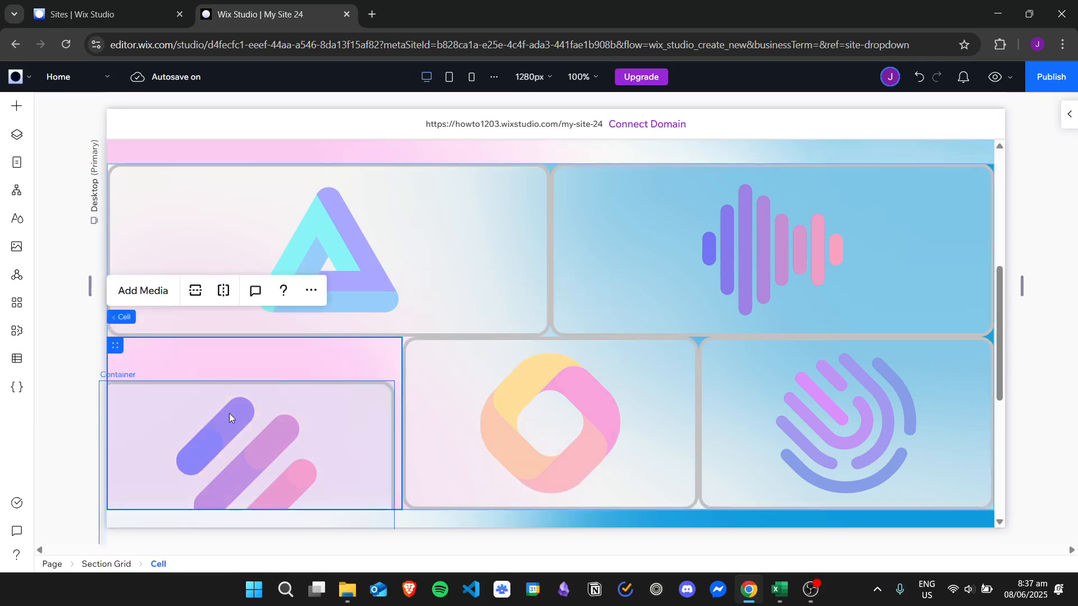
click(229, 413)
click(1072, 117)
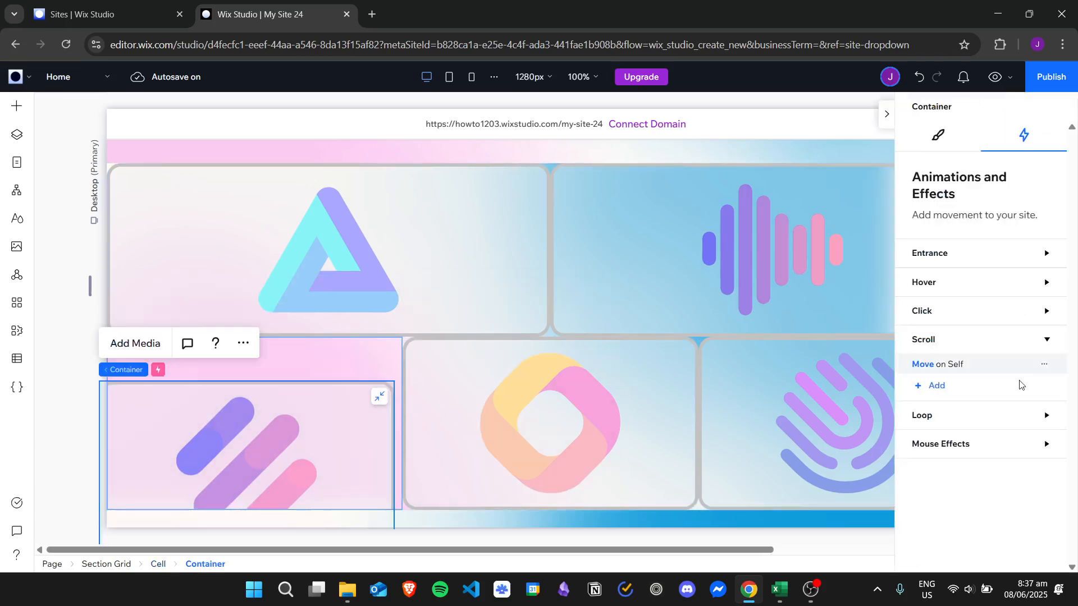
click(949, 385)
click(999, 558)
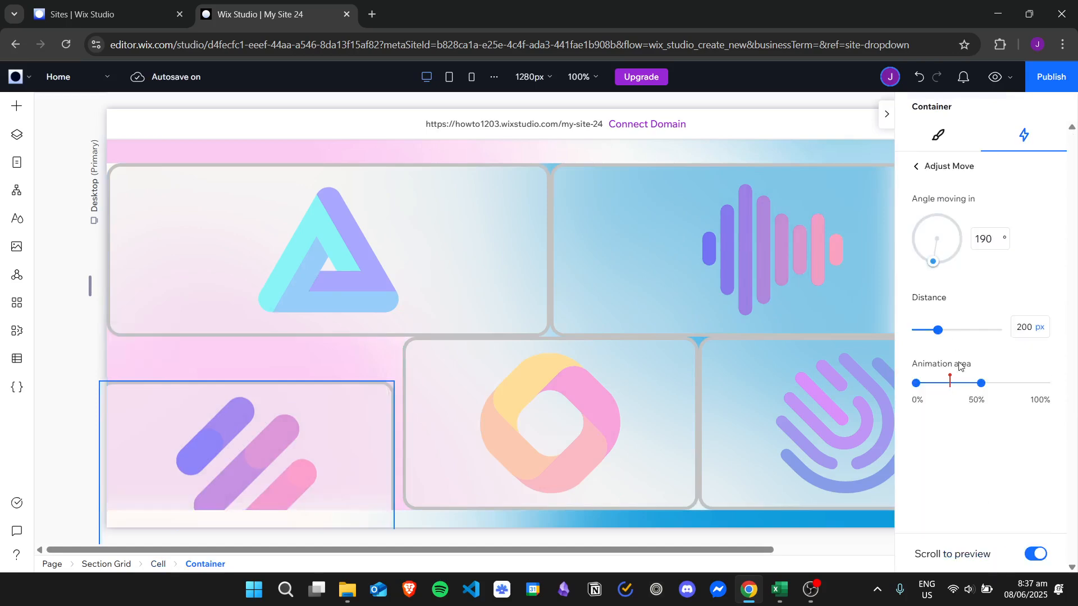
mouse_move(954, 383)
mouse_down()
mouse_move(980, 383)
mouse_move(962, 389)
mouse_up()
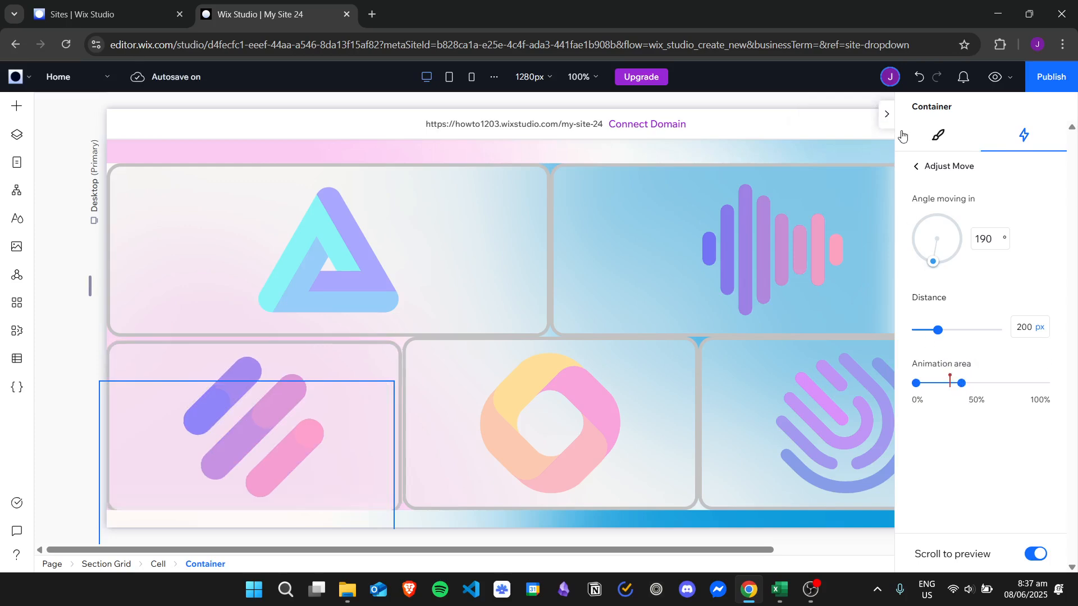
click(885, 116)
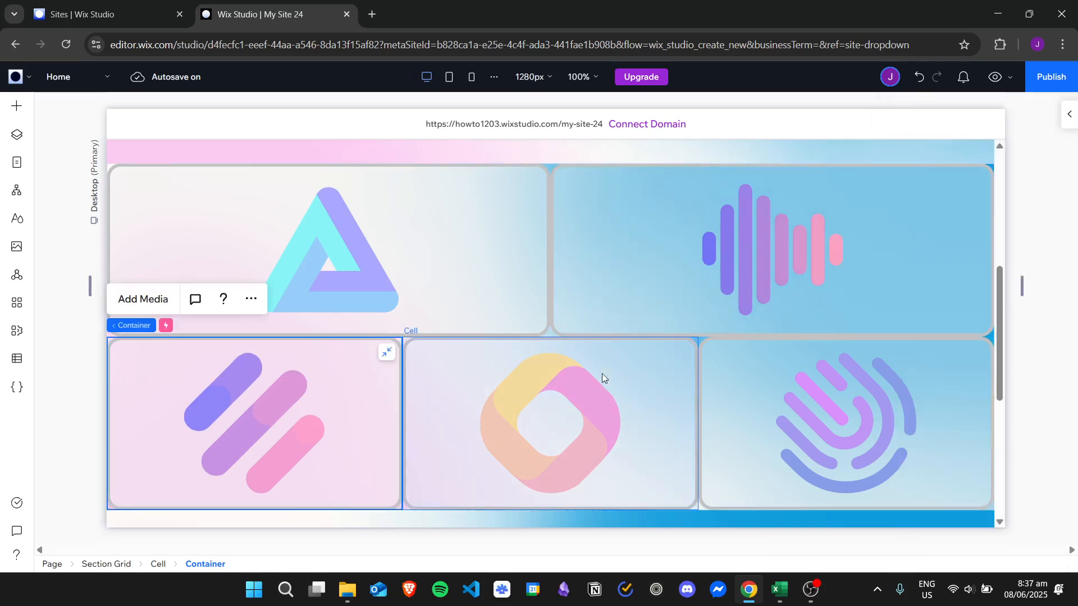
Add a Move scroll animation of type In to the container in the lower-middle grid cell
click(602, 372)
click(1069, 114)
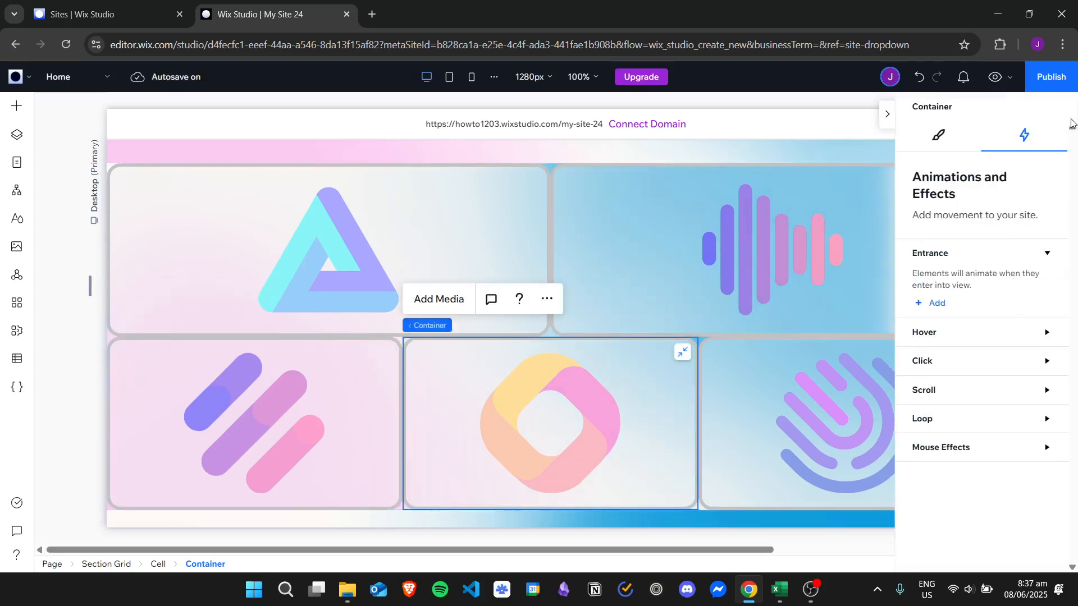
click(949, 394)
click(932, 428)
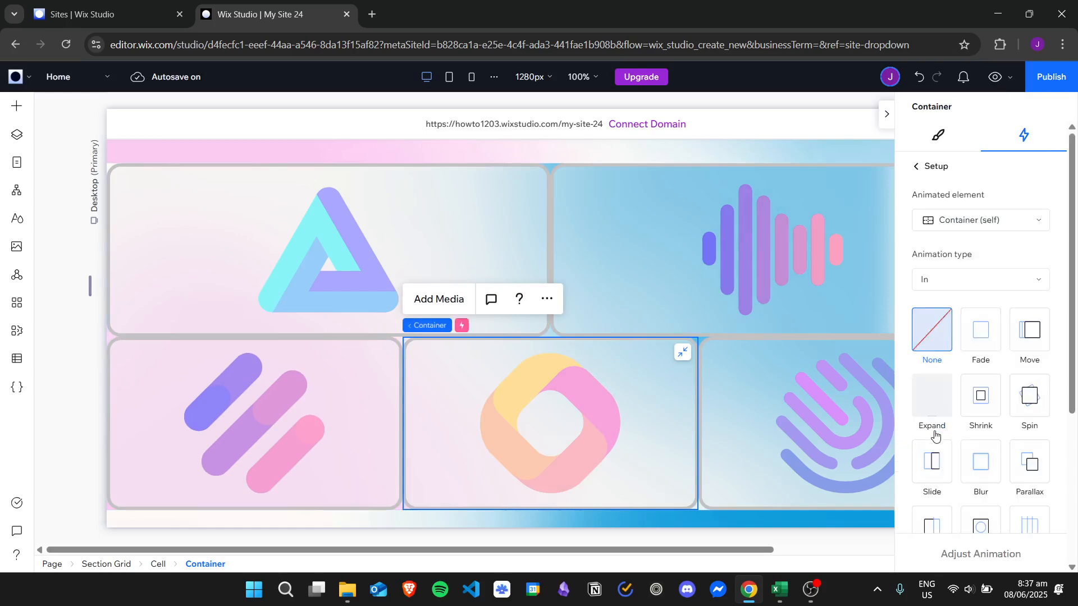
click(1029, 331)
click(992, 554)
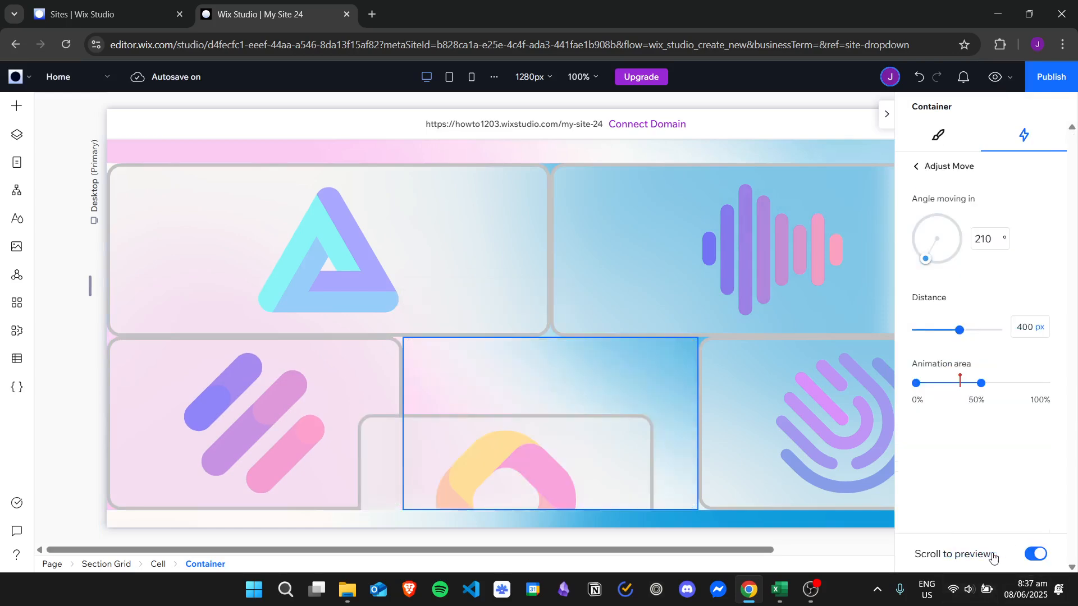
End the lower-middle container's animation area at about 35% and set its Move angle to 180°
drag(980, 383, 961, 384)
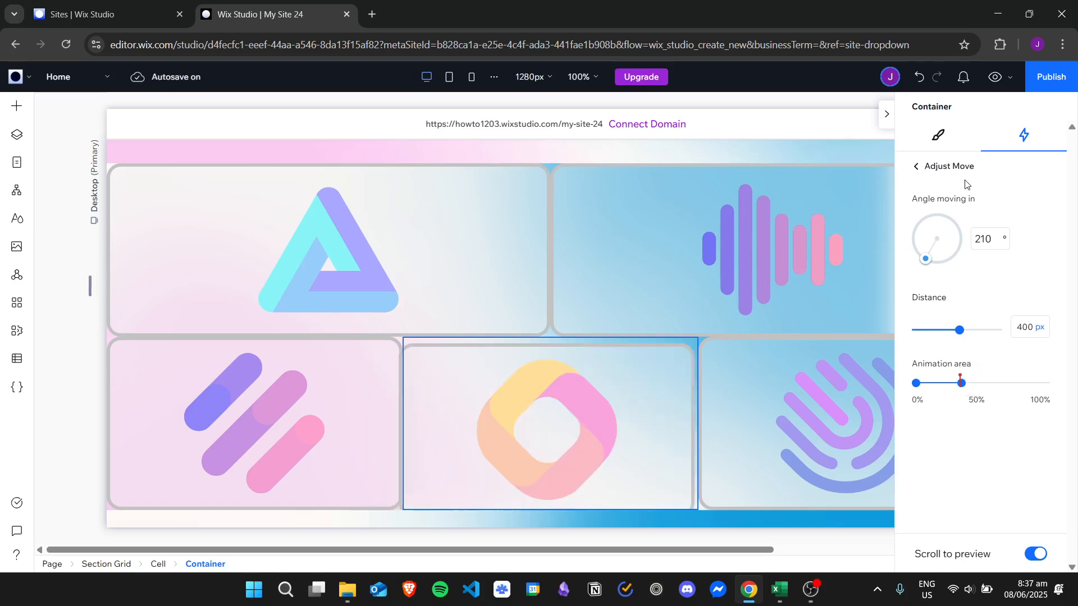
click(995, 243)
text(180)
click(886, 113)
Check the Move animation distance set on the lower-left container
click(290, 382)
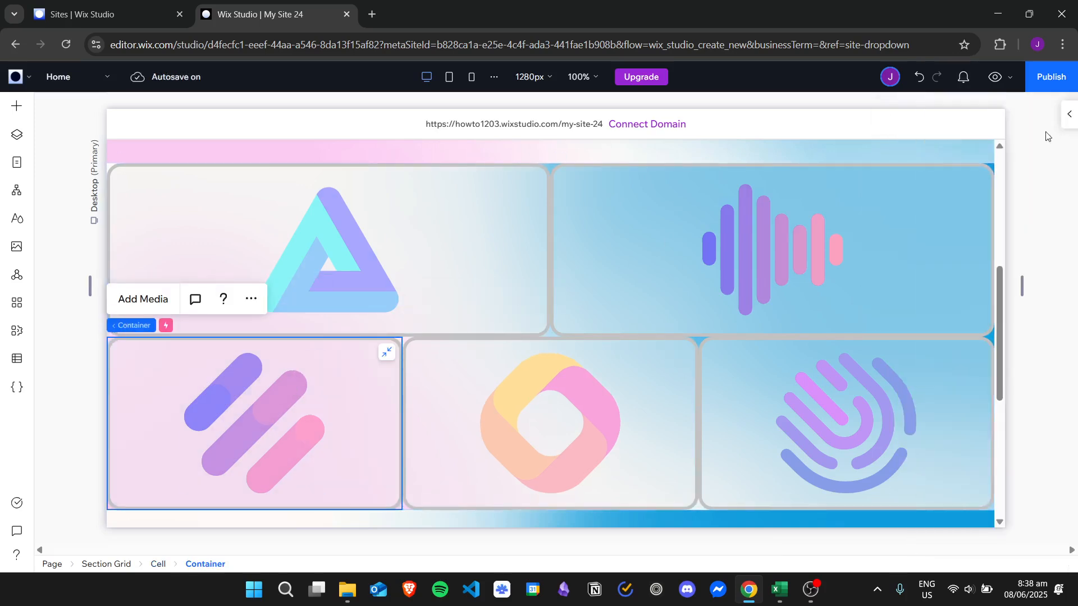
click(1069, 115)
click(953, 365)
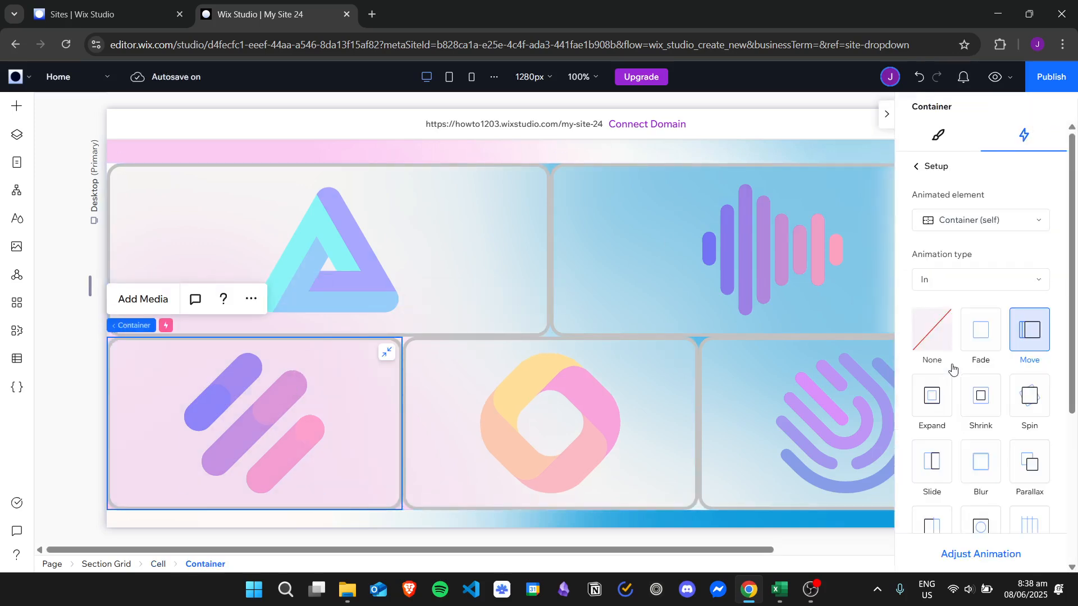
click(1007, 554)
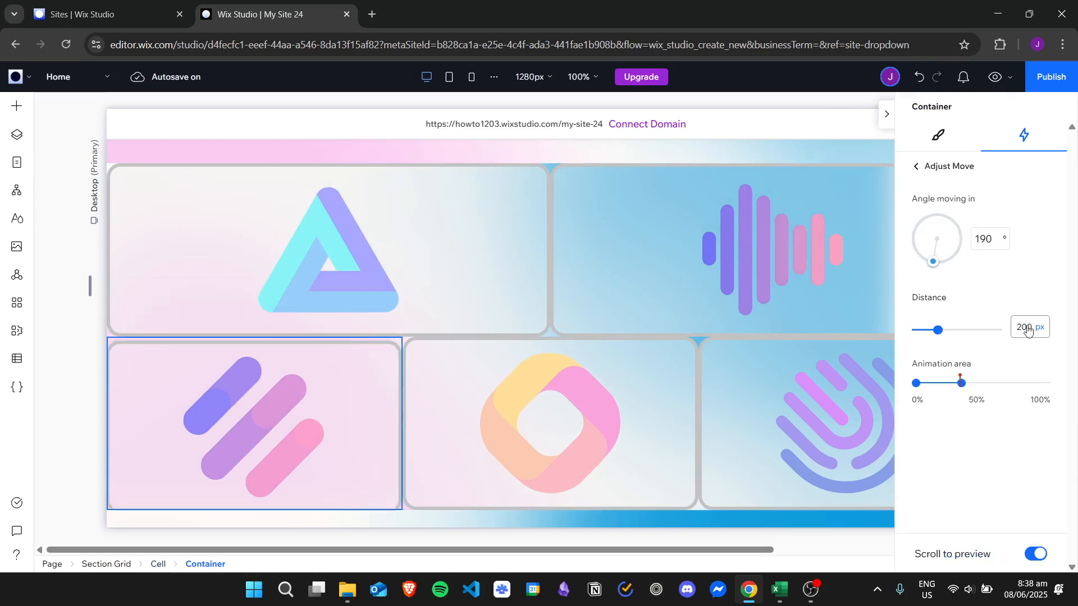
Change the lower-middle container's Move distance to match the lower-left container's 200 px
click(665, 368)
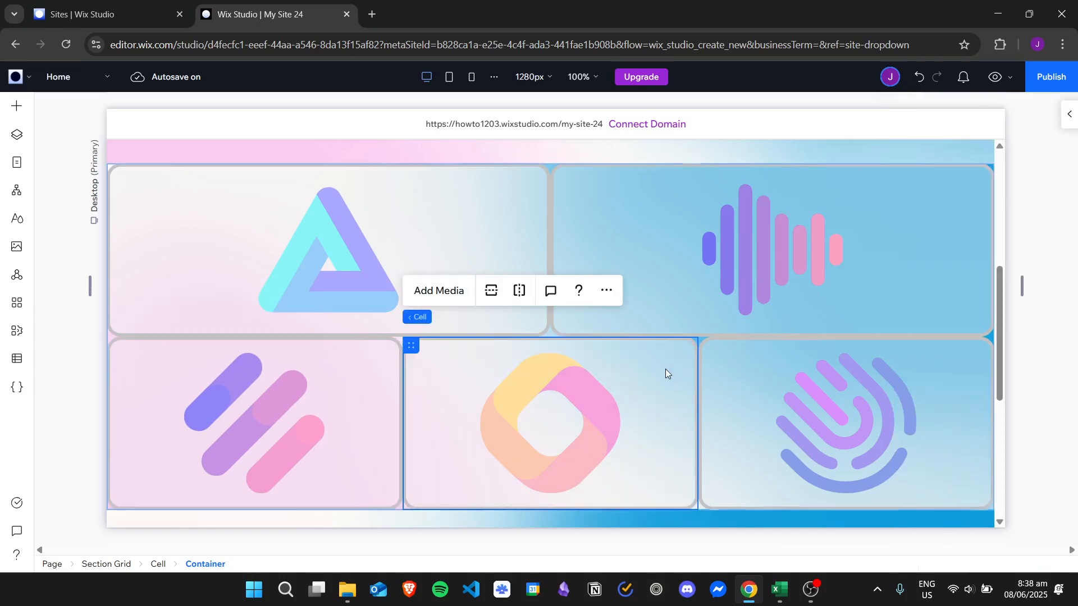
click(1070, 116)
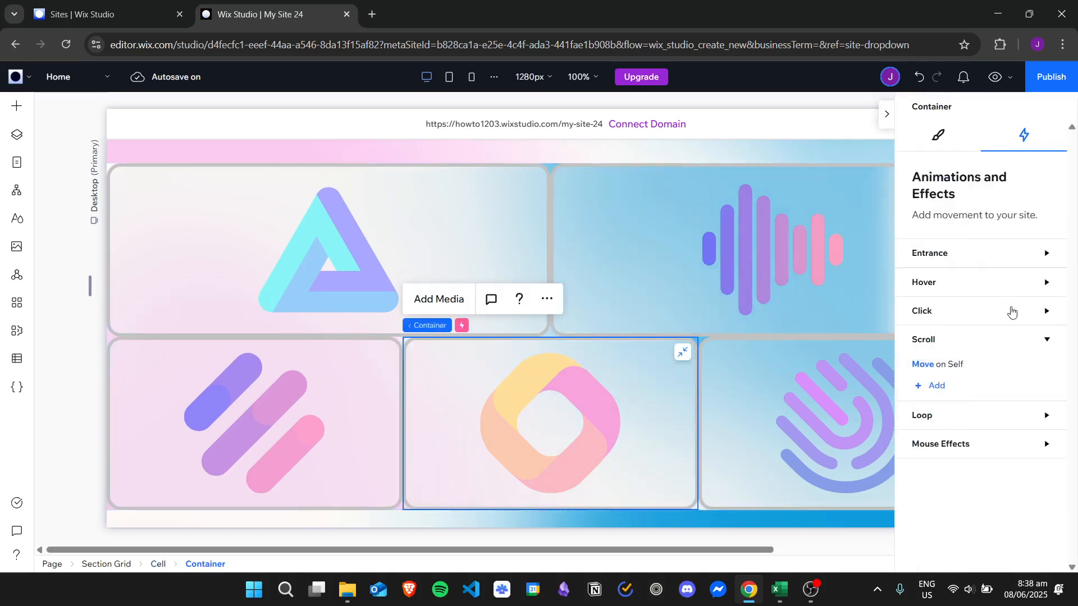
click(952, 365)
click(1007, 552)
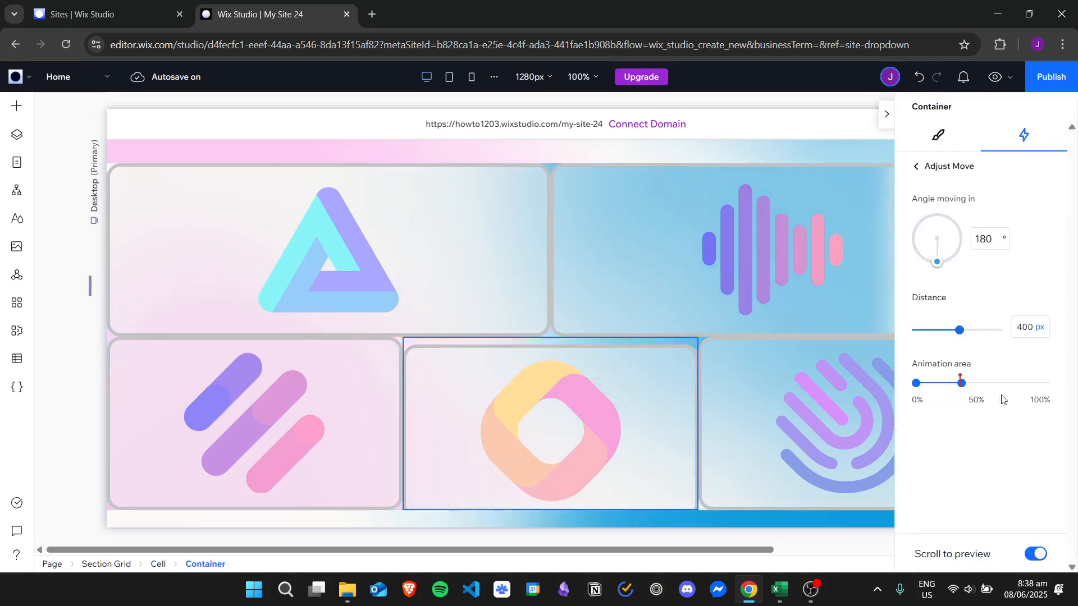
text(20)
click(886, 114)
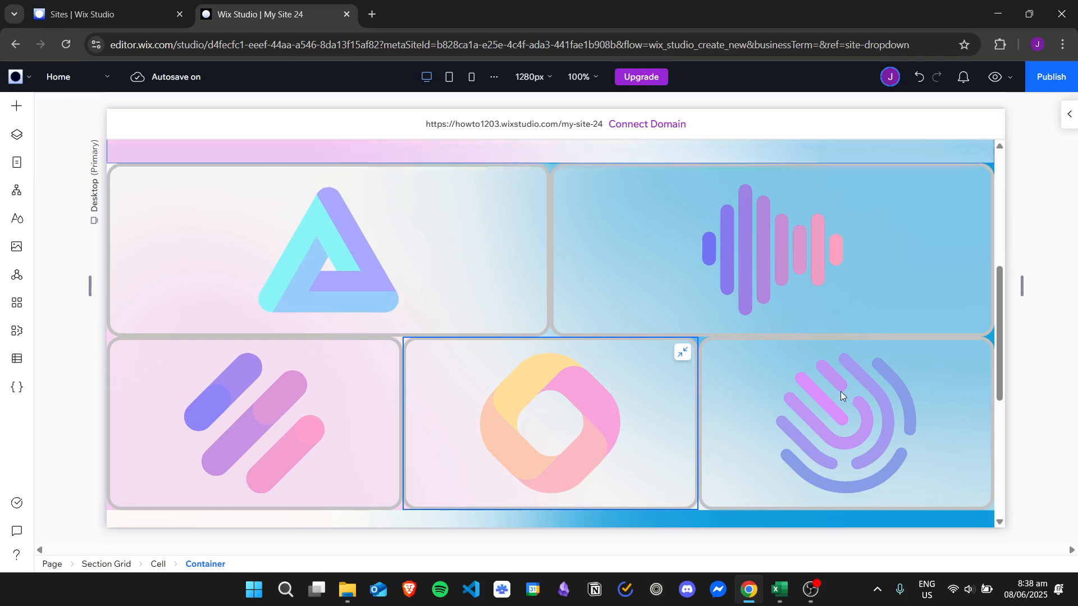
Add a Move scroll animation of type In to the container in the lower-right grid cell
click(840, 391)
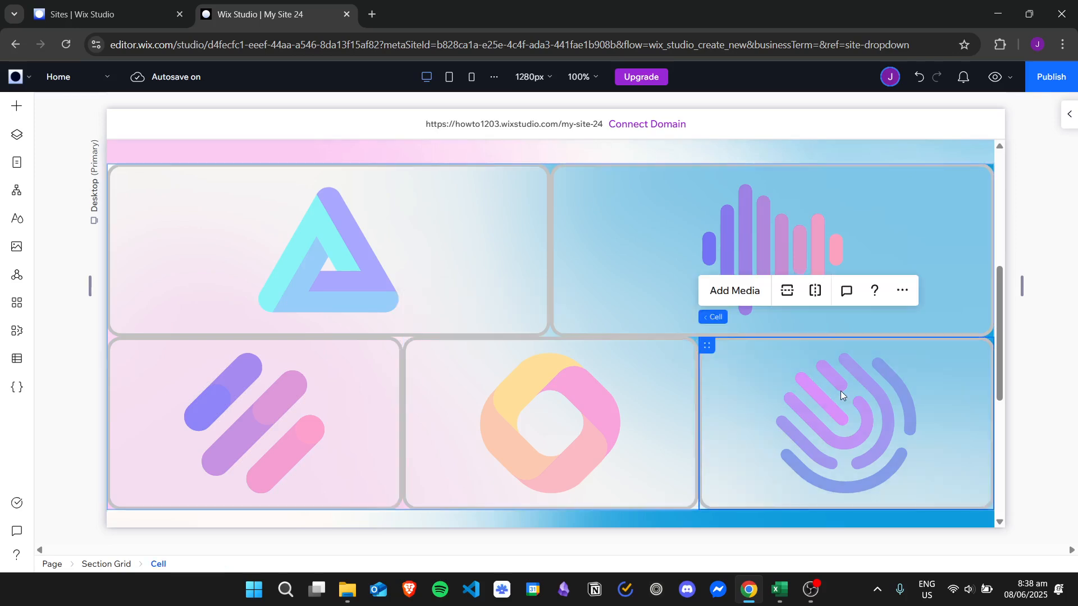
click(1069, 114)
click(949, 391)
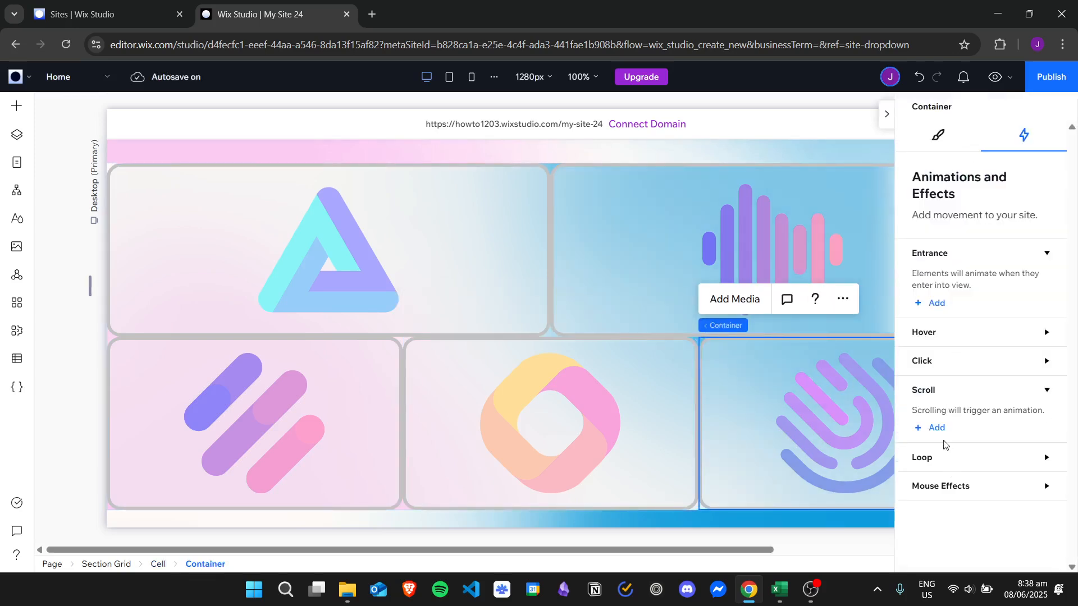
click(937, 426)
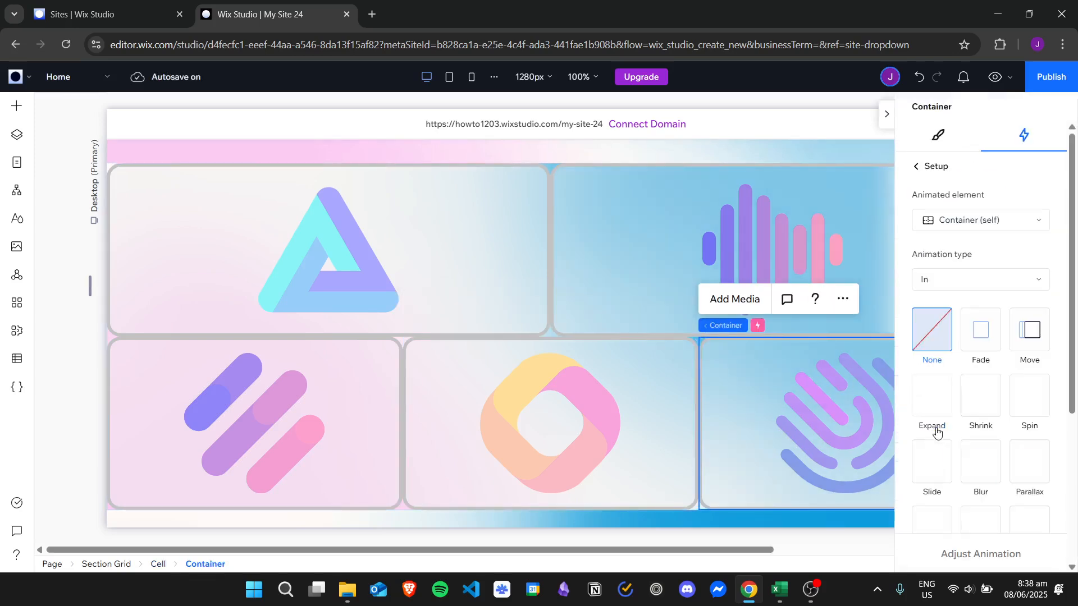
click(988, 556)
Adjust the lower-right container's Move animation to 200 px distance, a 170° angle and an animation area ending at about 35%
double_click(1022, 330)
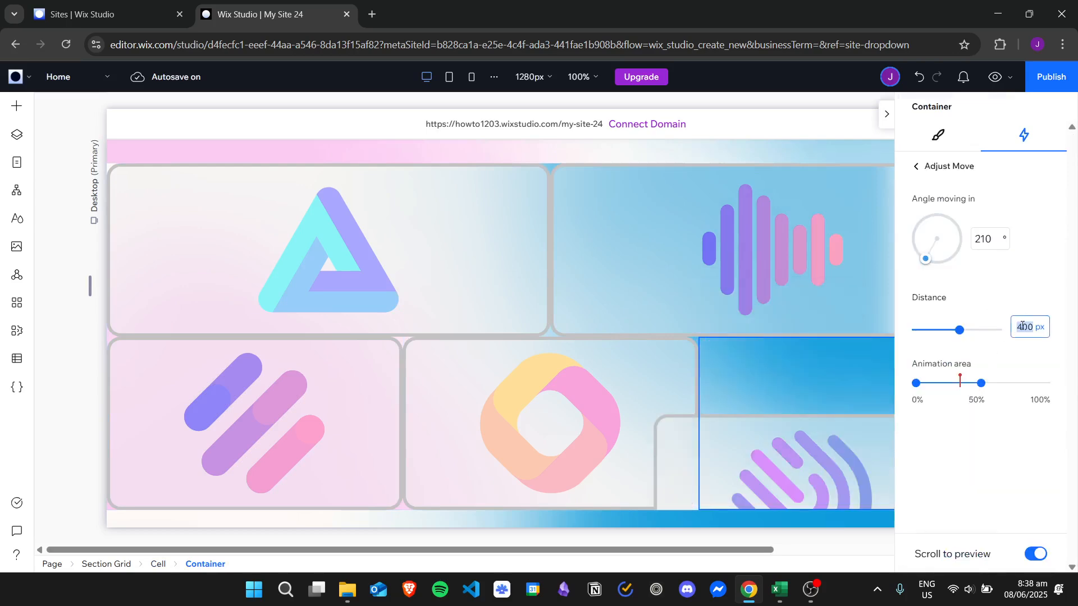
text(200)
double_click(988, 240)
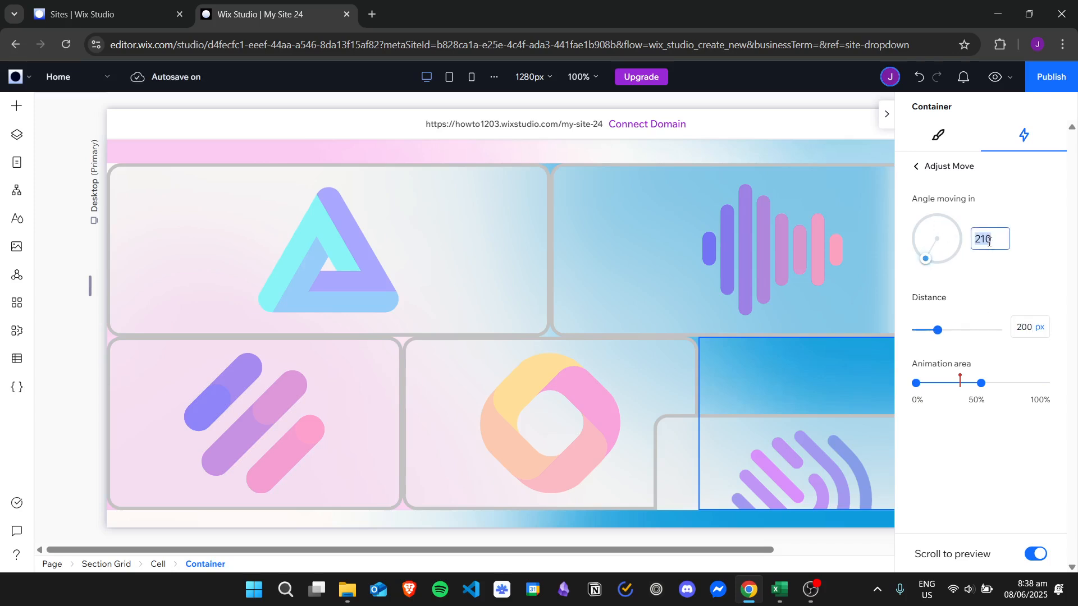
text(170)
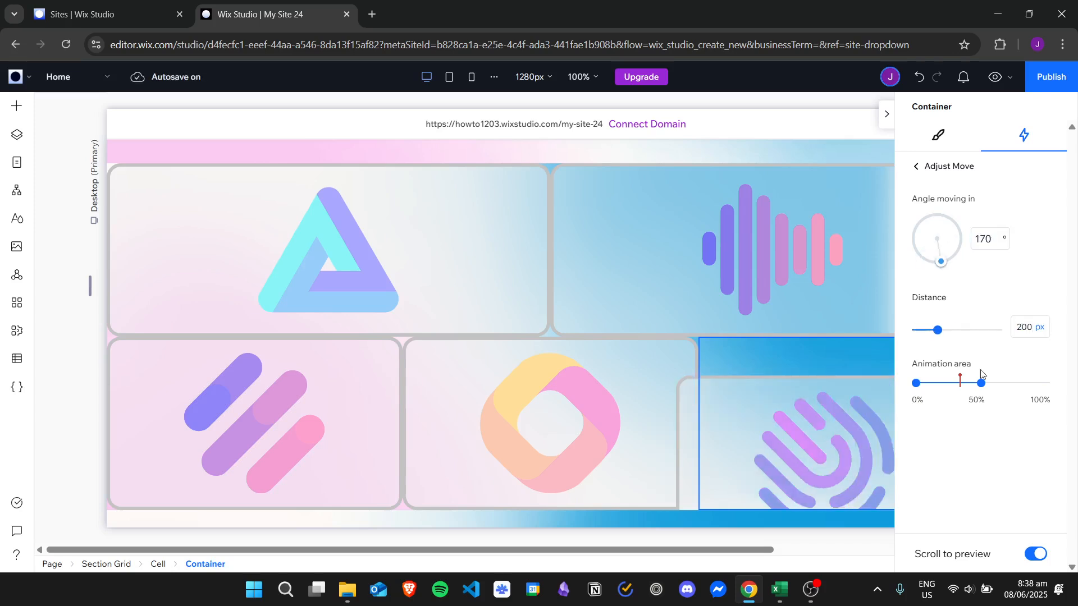
drag(981, 383, 963, 386)
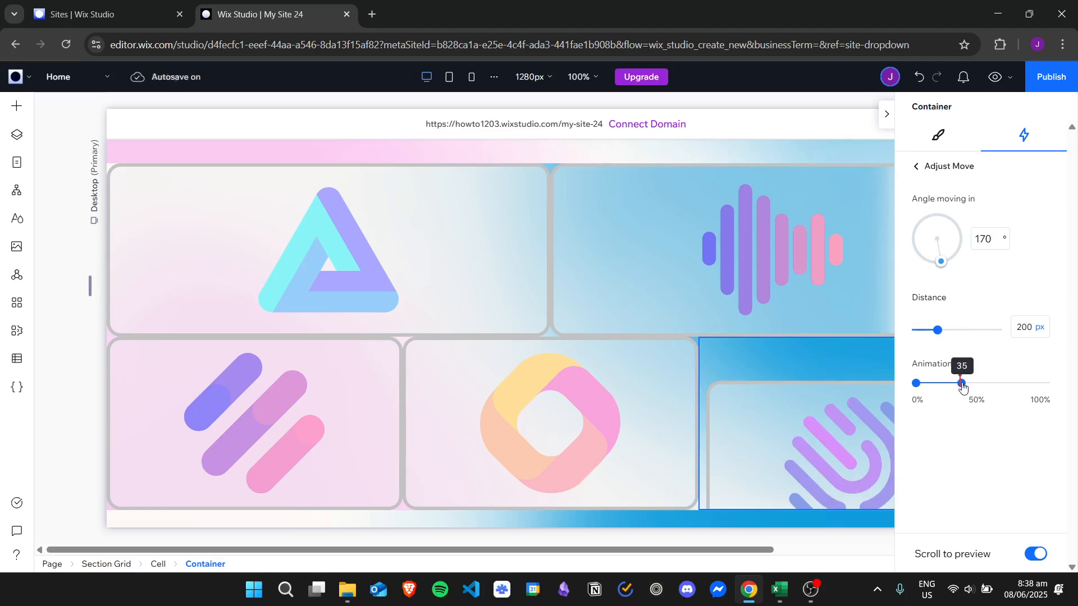
click(885, 116)
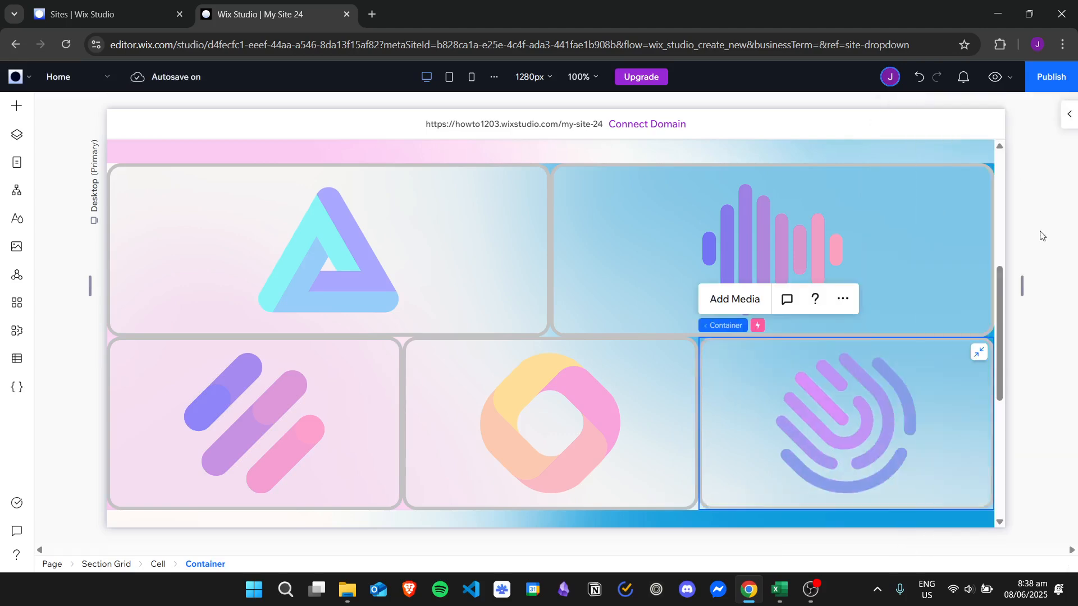
Preview the site and examine the grid containers' scroll animations from the top of the page down
click(994, 77)
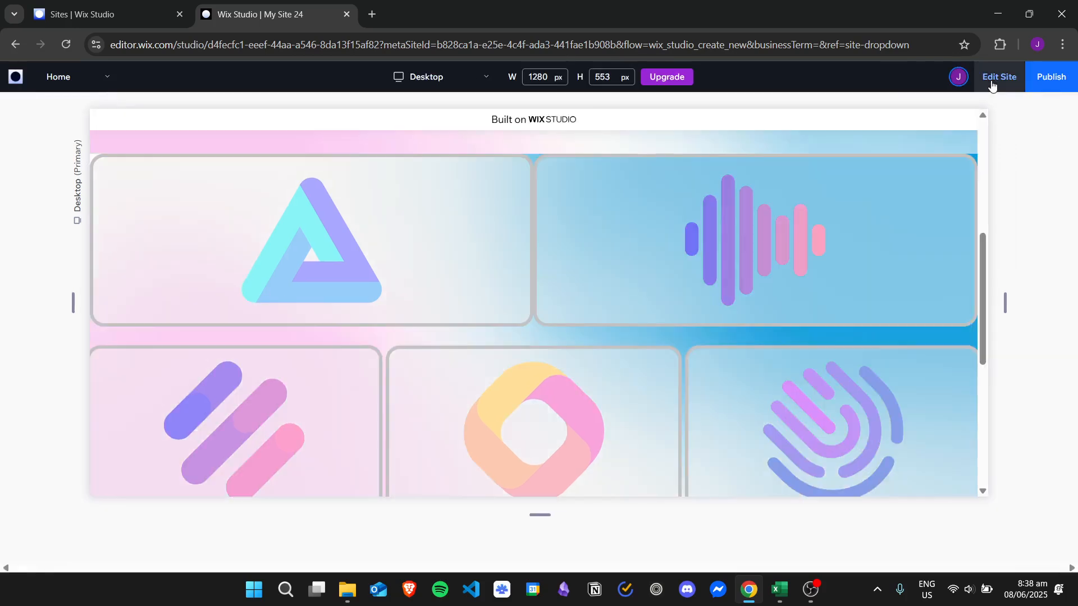
scroll(985, 177, up, 4)
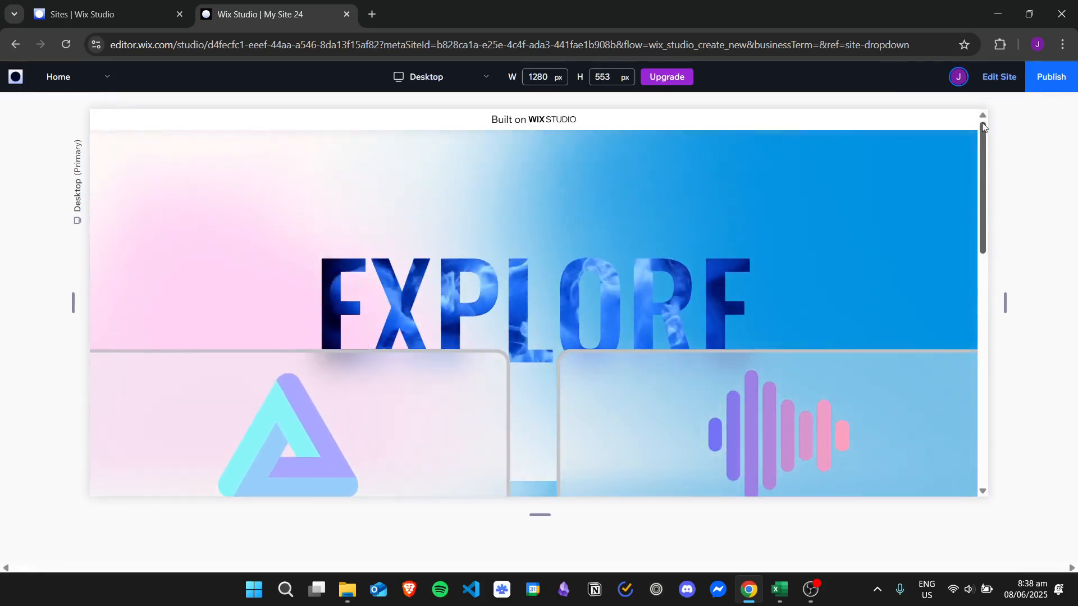
drag(984, 181, 993, 298)
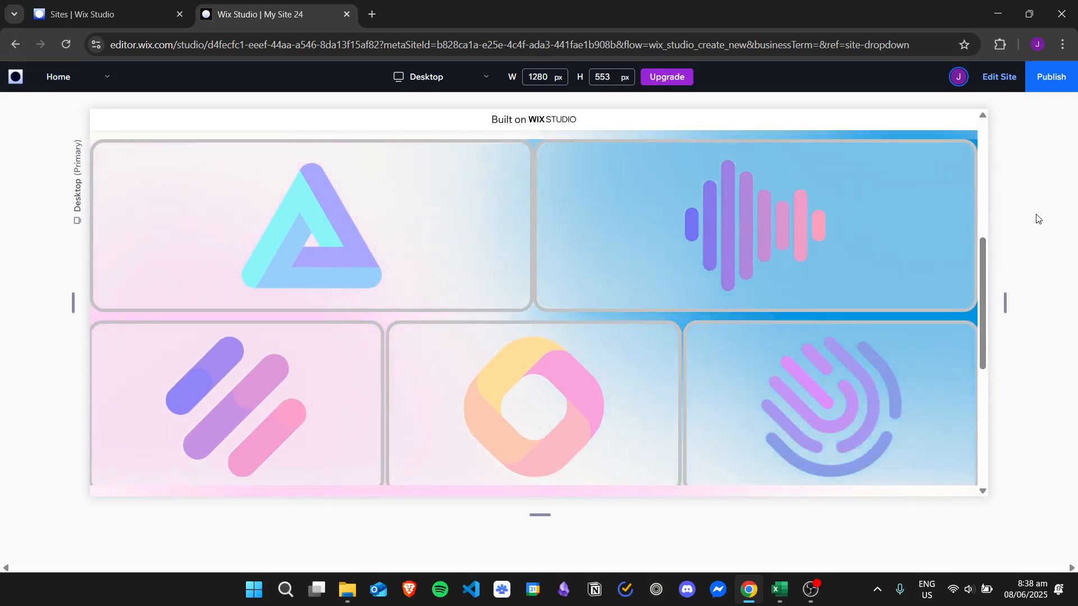